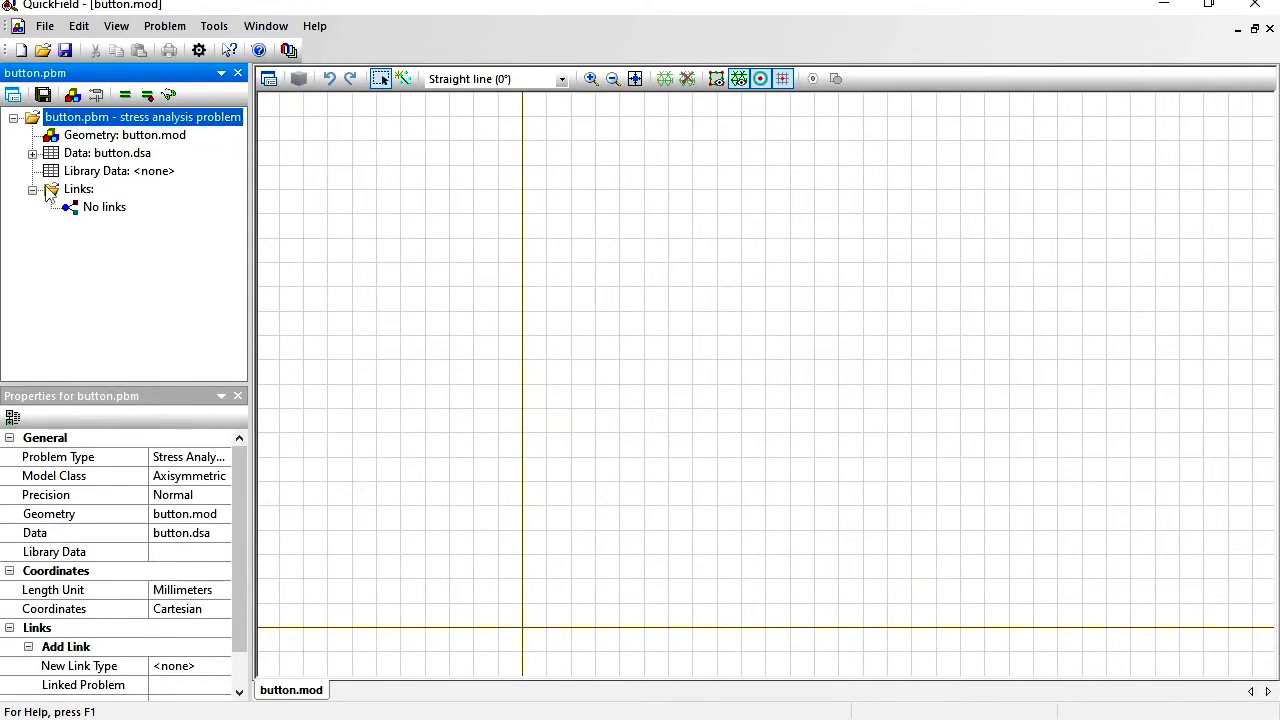
Import the DXF drawing Inductive_touch_sensor.dxf into the empty button.mod geometry.
{"action": "left_click", "coordinate": [511, 191]}
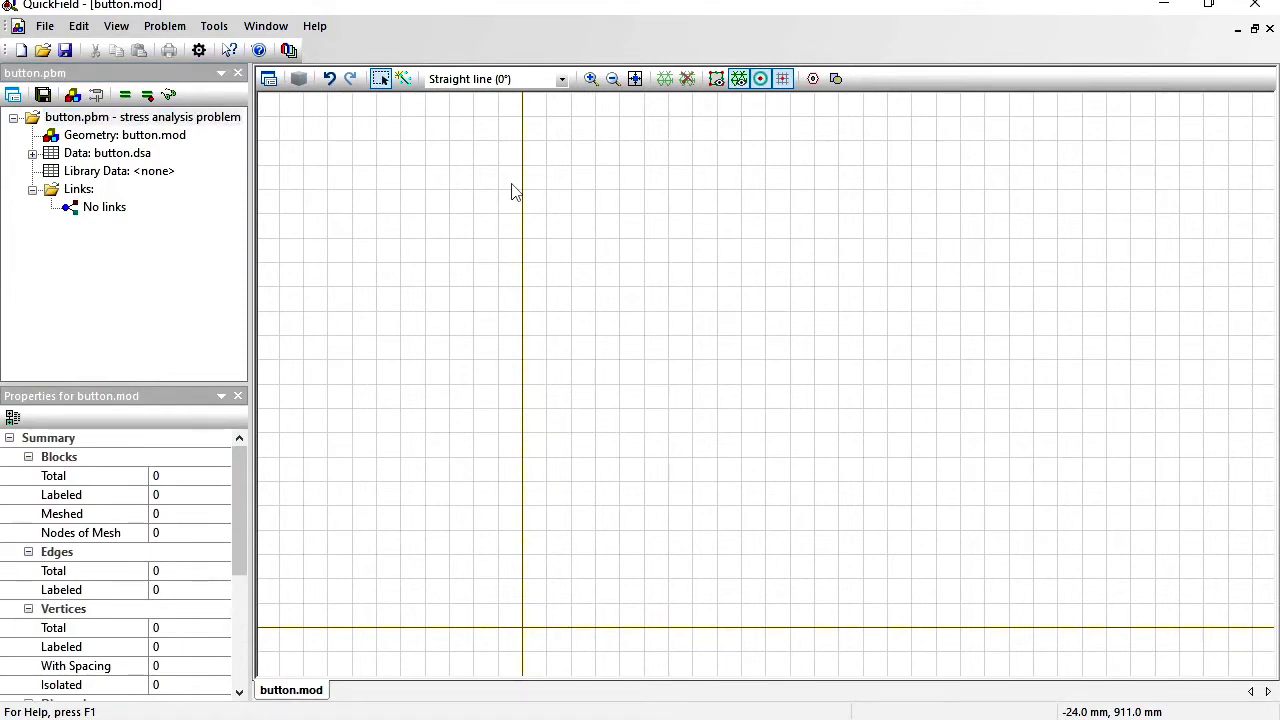
{"action": "left_click", "coordinate": [45, 28]}
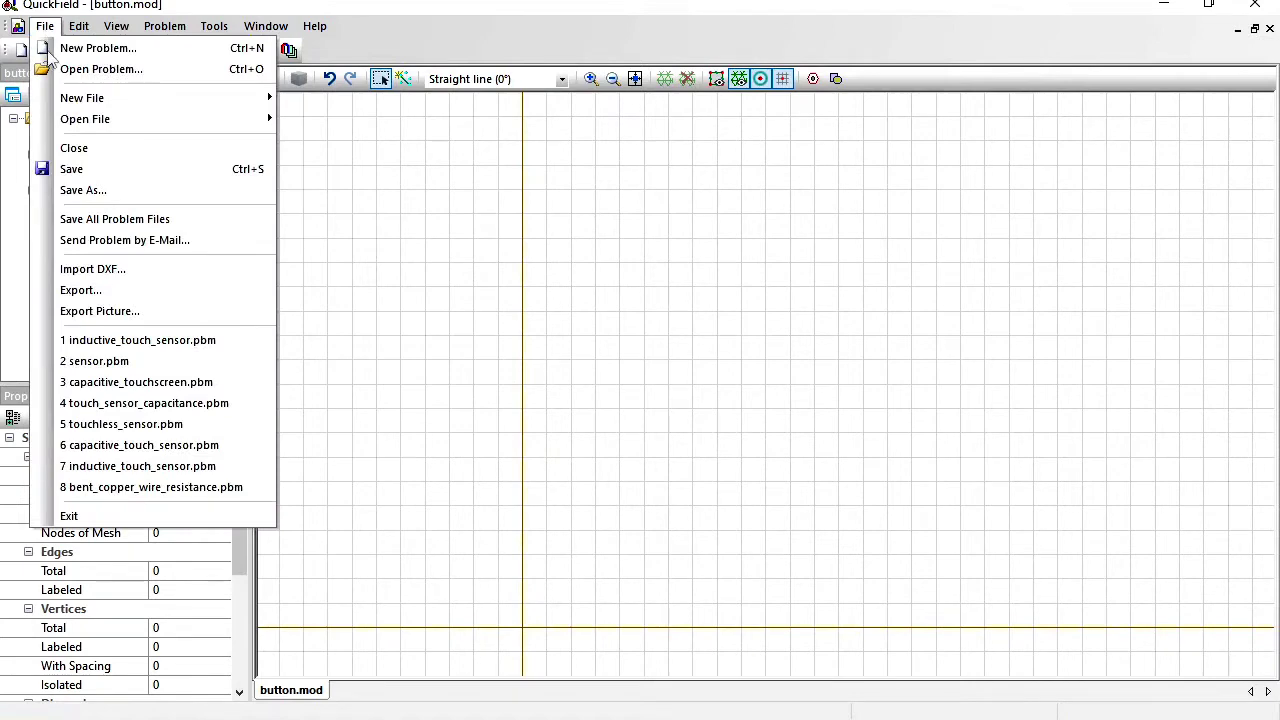
{"action": "left_click", "coordinate": [116, 271]}
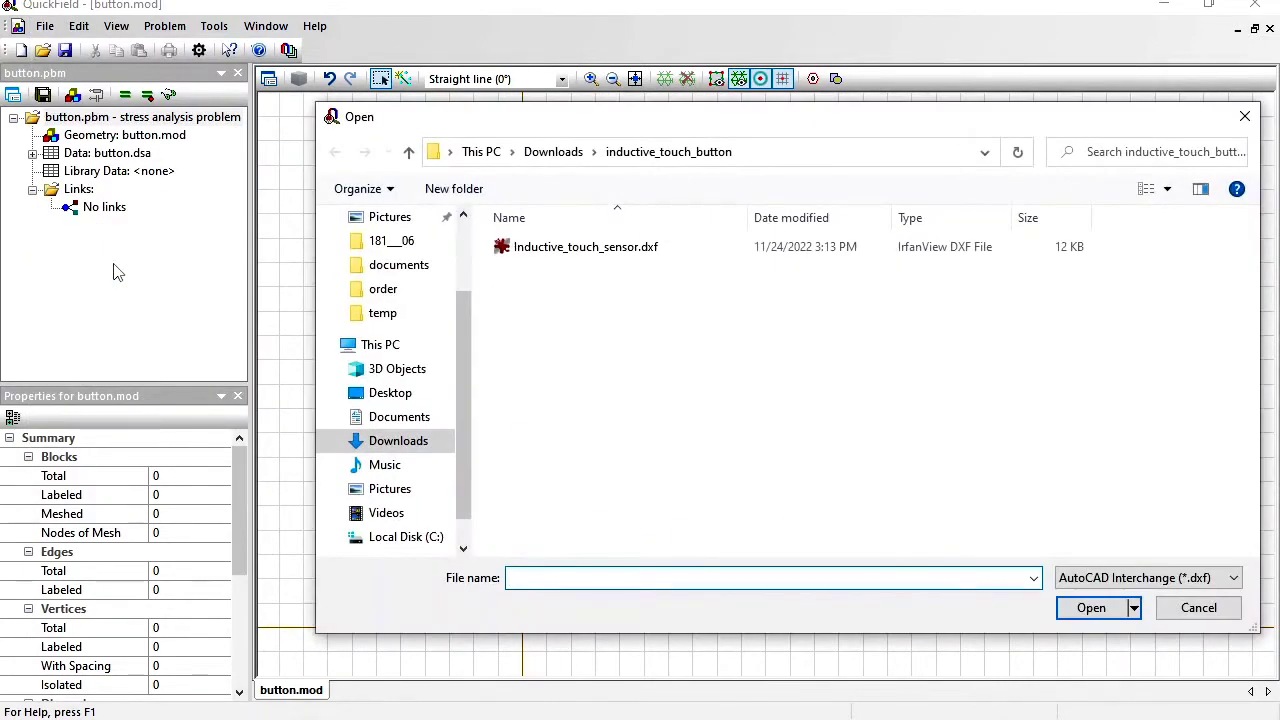
{"action": "left_click", "coordinate": [565, 260]}
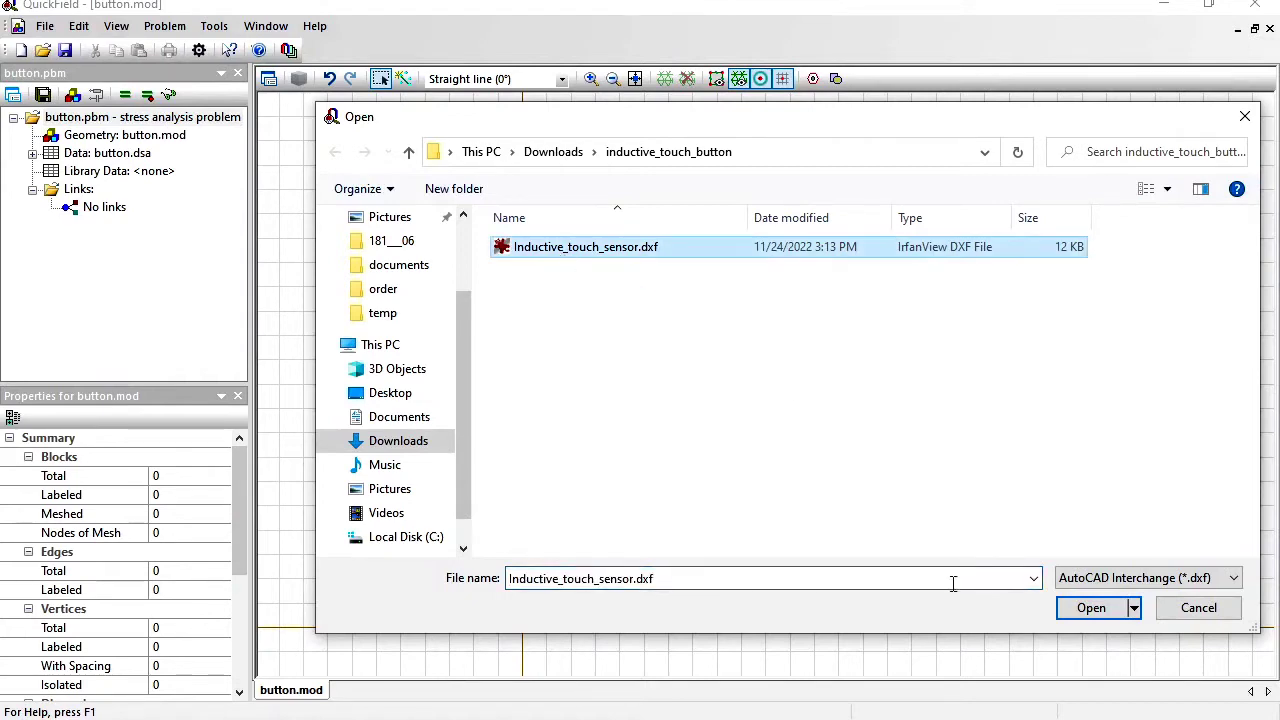
{"action": "left_click", "coordinate": [1082, 610]}
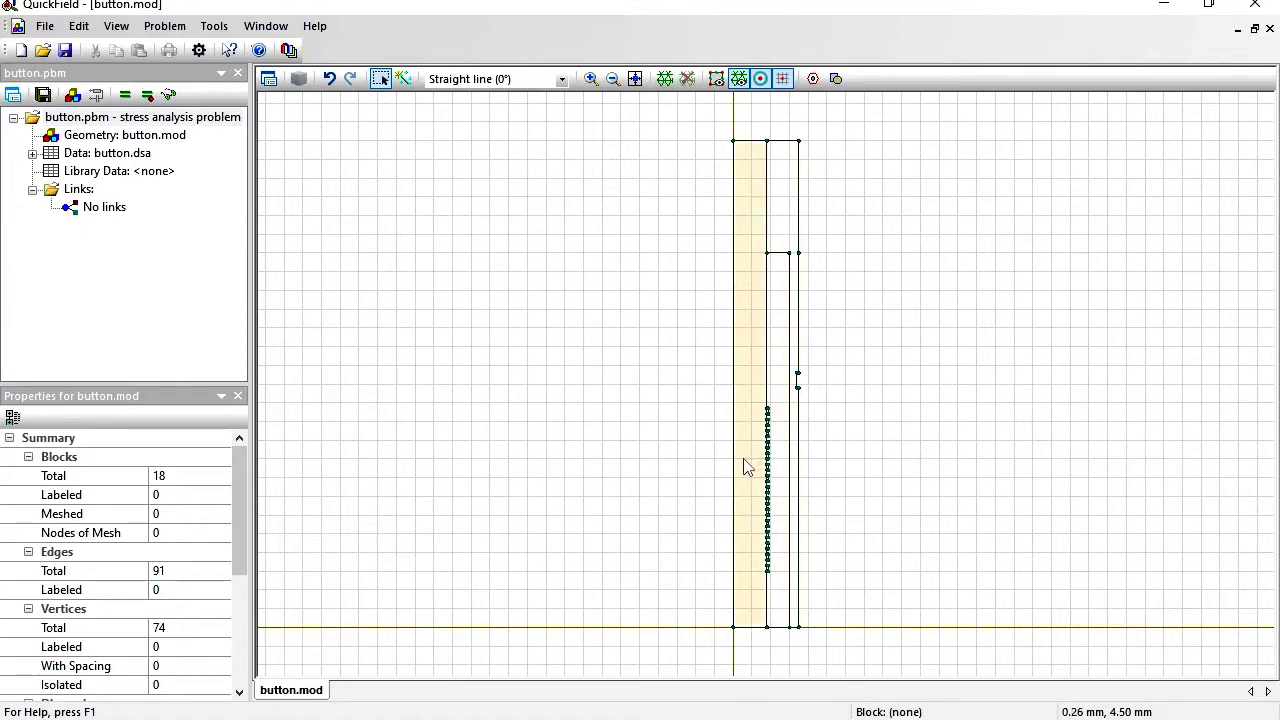
Label the tall full-height block beside the vertical axis as dielectric.
{"action": "left_click", "coordinate": [755, 238]}
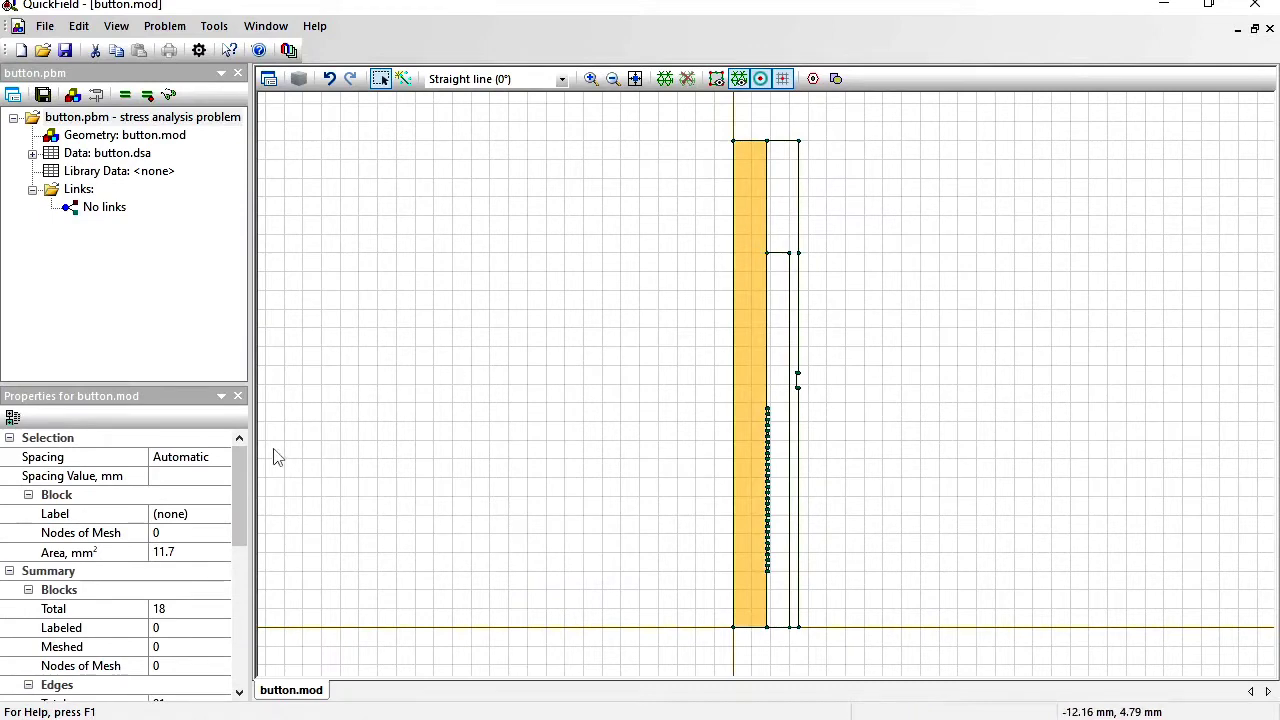
{"action": "left_click", "coordinate": [201, 516]}
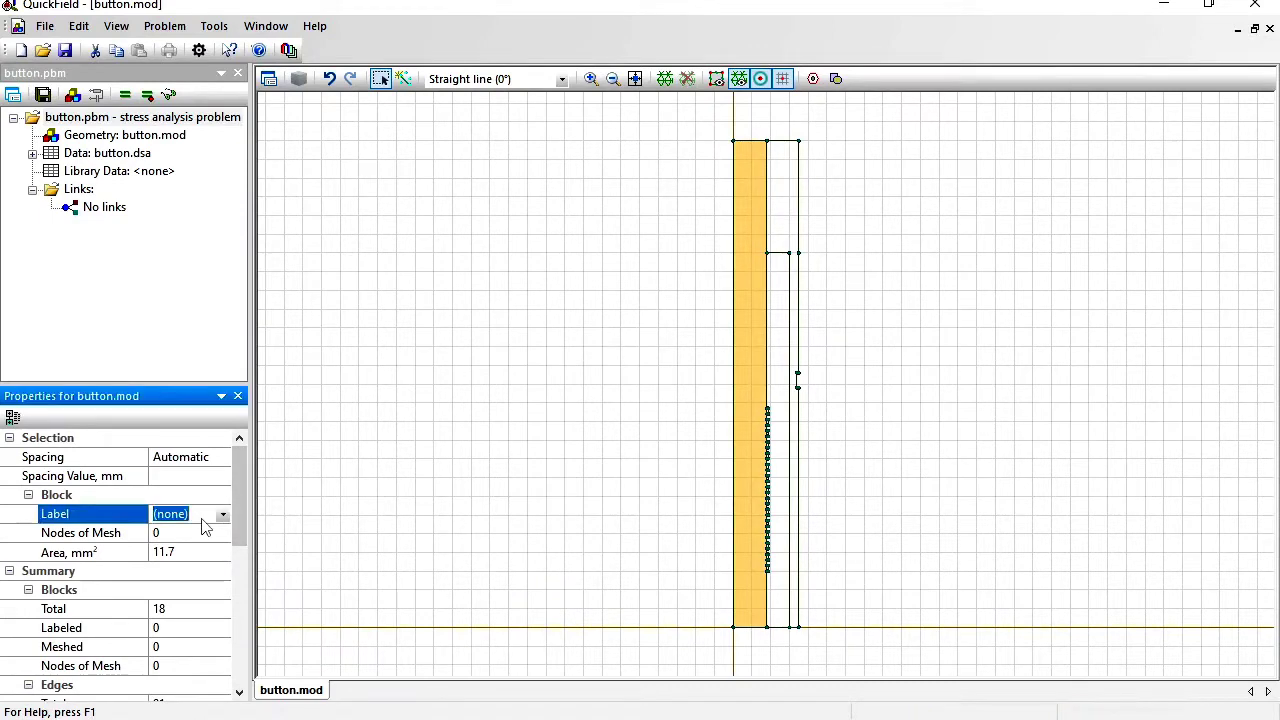
{"action": "type", "text": "diele"}
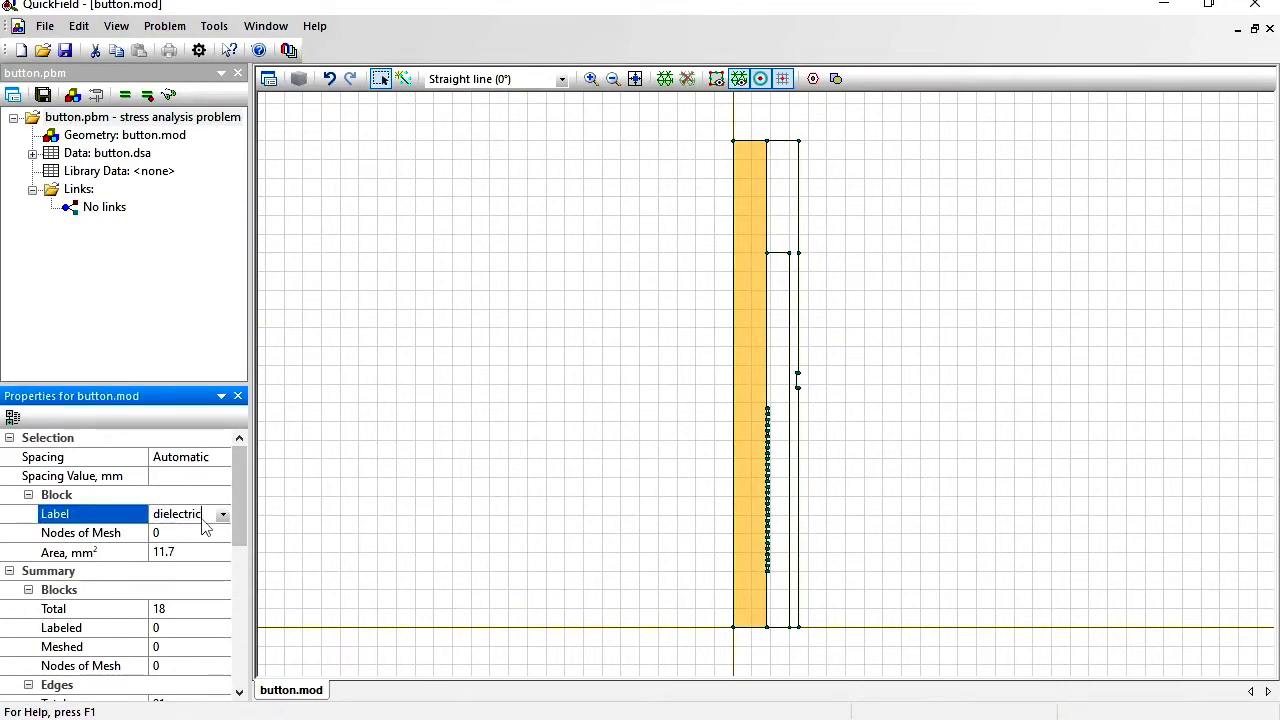
{"action": "type", "text": "ctric"}
{"action": "key", "text": "Return"}
Label the block covering the upper part and the thin outer strip of the model as foil.
{"action": "left_click", "coordinate": [779, 184]}
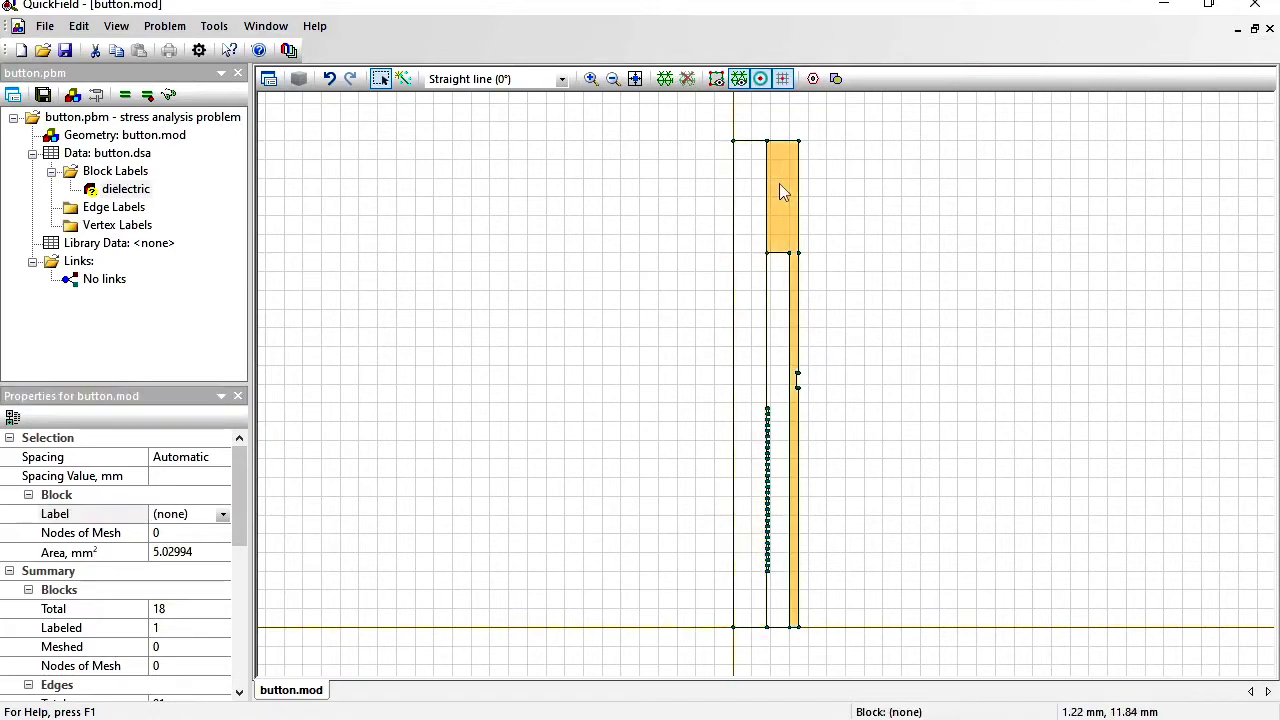
{"action": "left_click", "coordinate": [199, 513]}
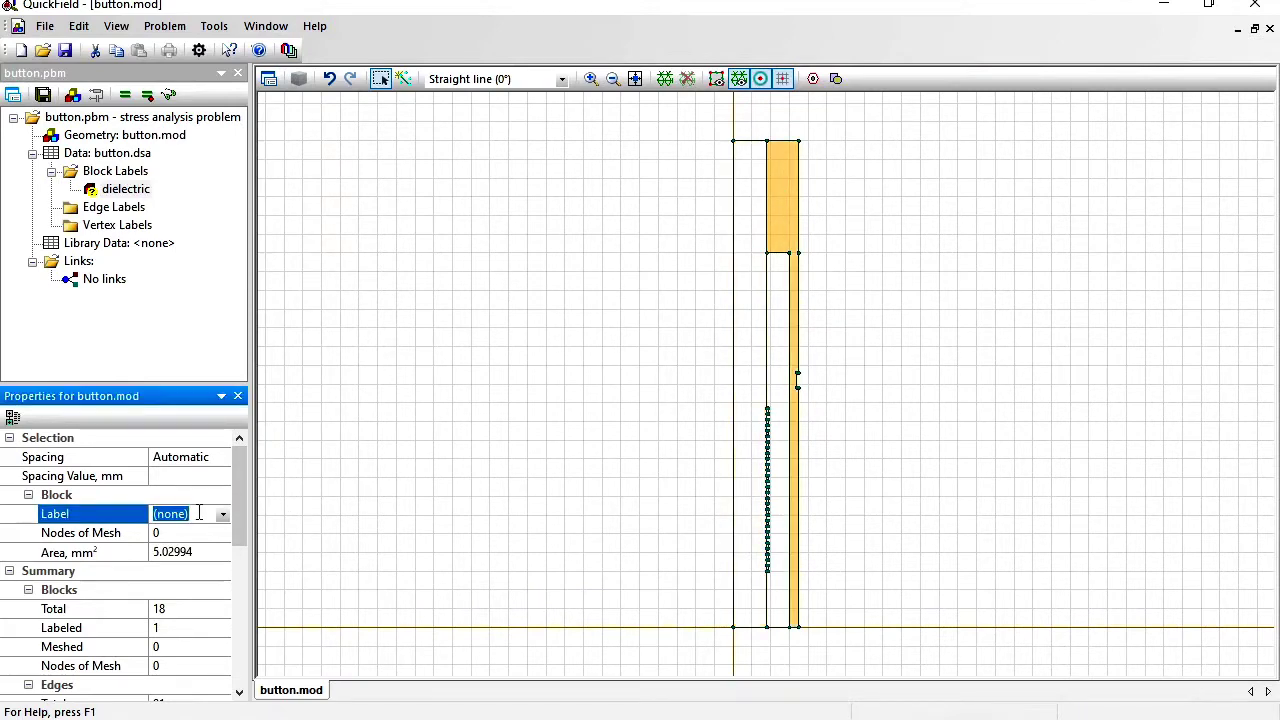
{"action": "type", "text": "foil"}
{"action": "key", "text": "Return"}
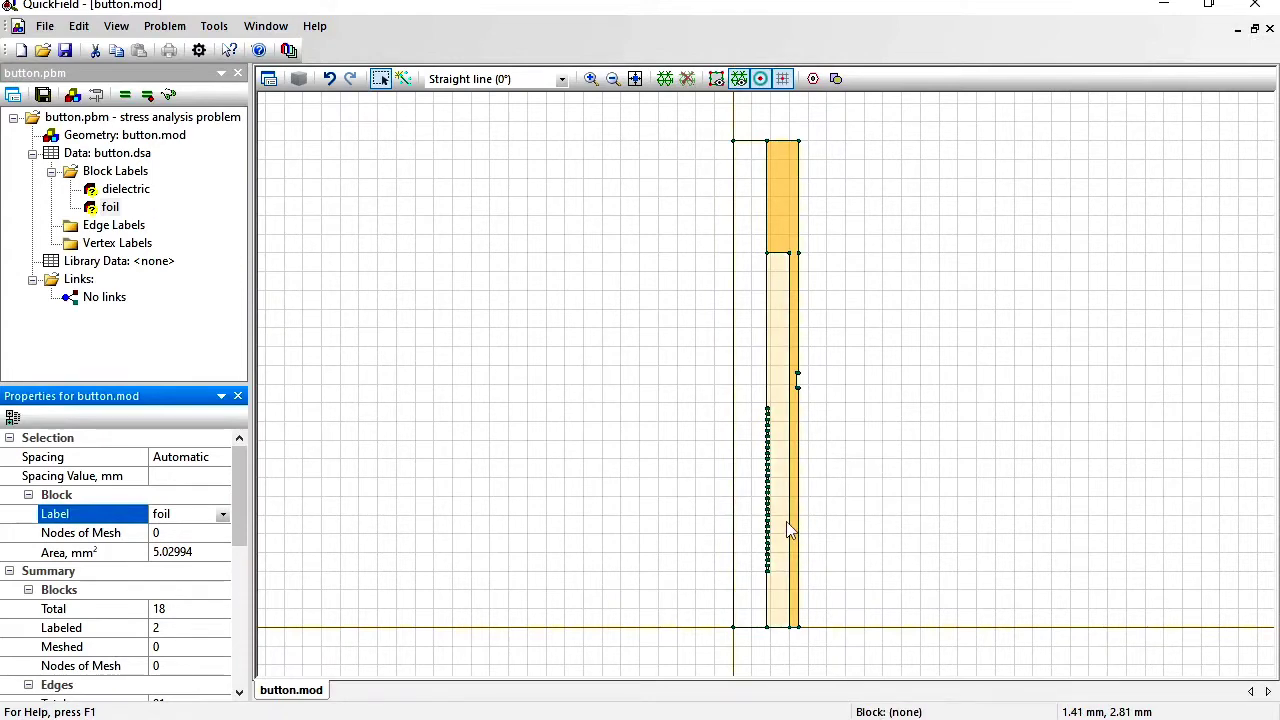
Define the dielectric block's elasticity with Young's moduli of 24e9 N/m² and Poisson's ratios of 0.1.
{"action": "double_click", "coordinate": [118, 191]}
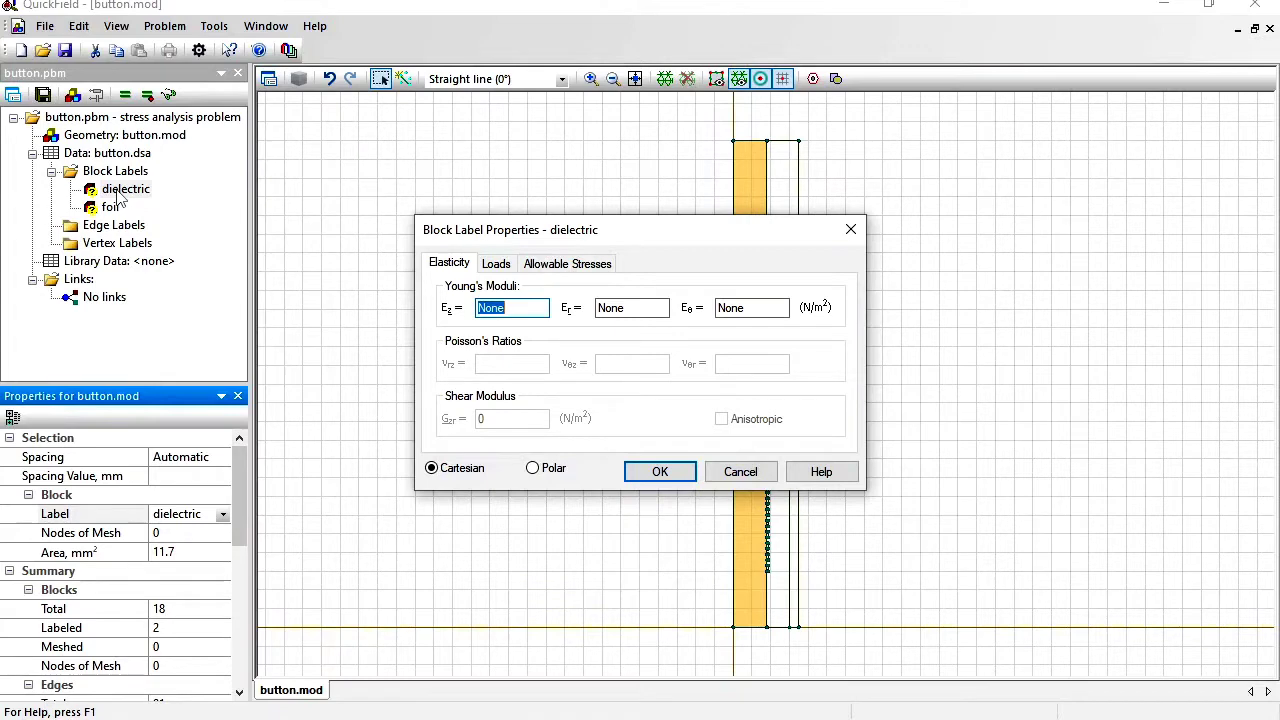
{"action": "type", "text": "24"}
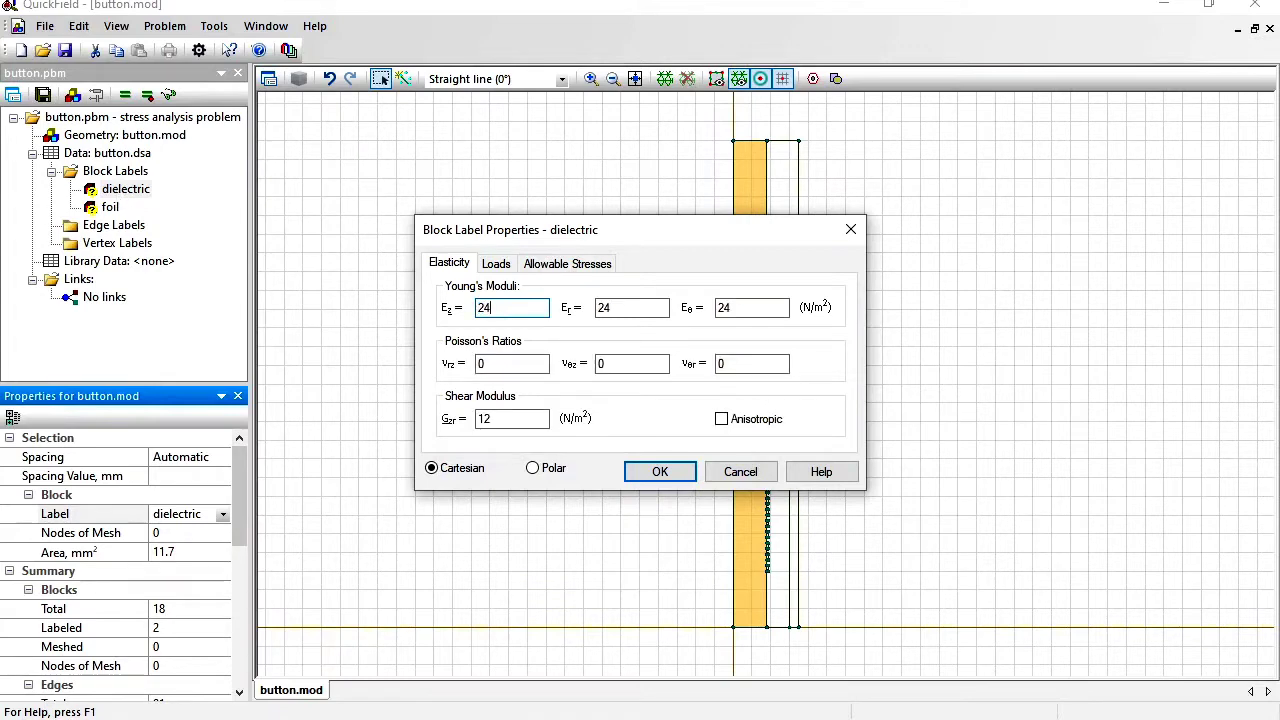
{"action": "type", "text": "e9"}
{"action": "left_click", "coordinate": [508, 363]}
{"action": "type", "text": "1"}
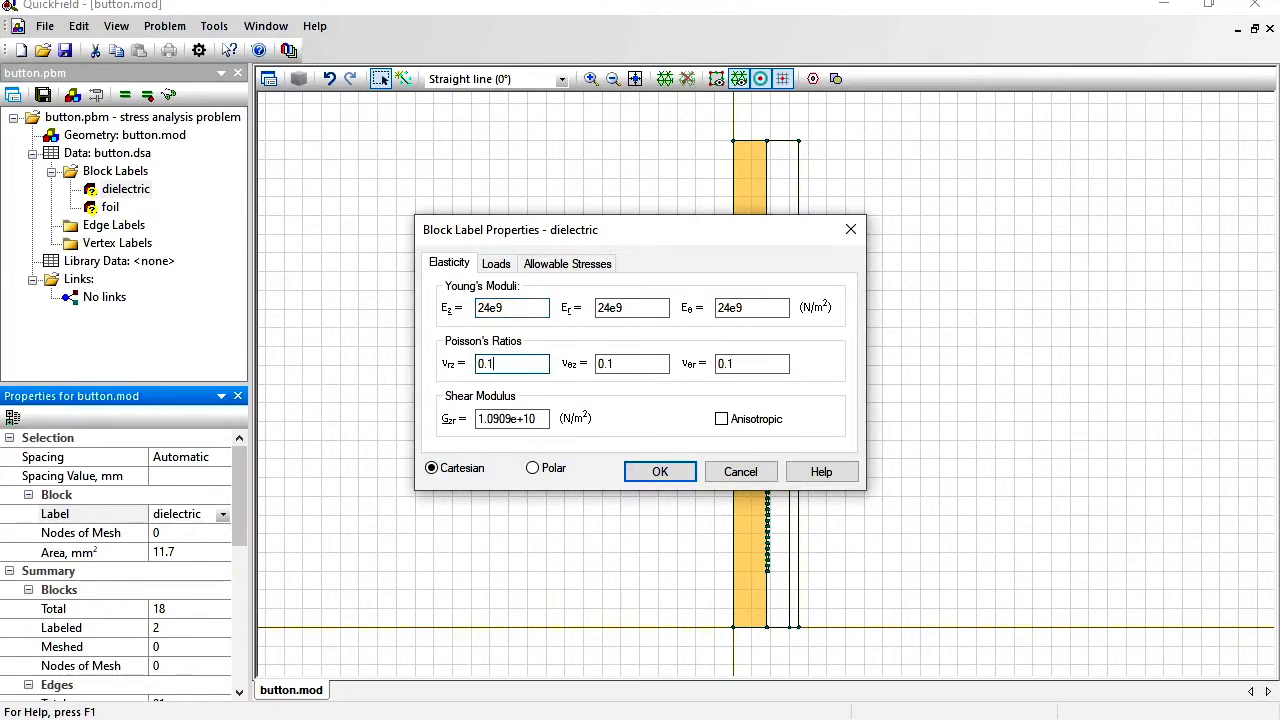
{"action": "left_click", "coordinate": [686, 472]}
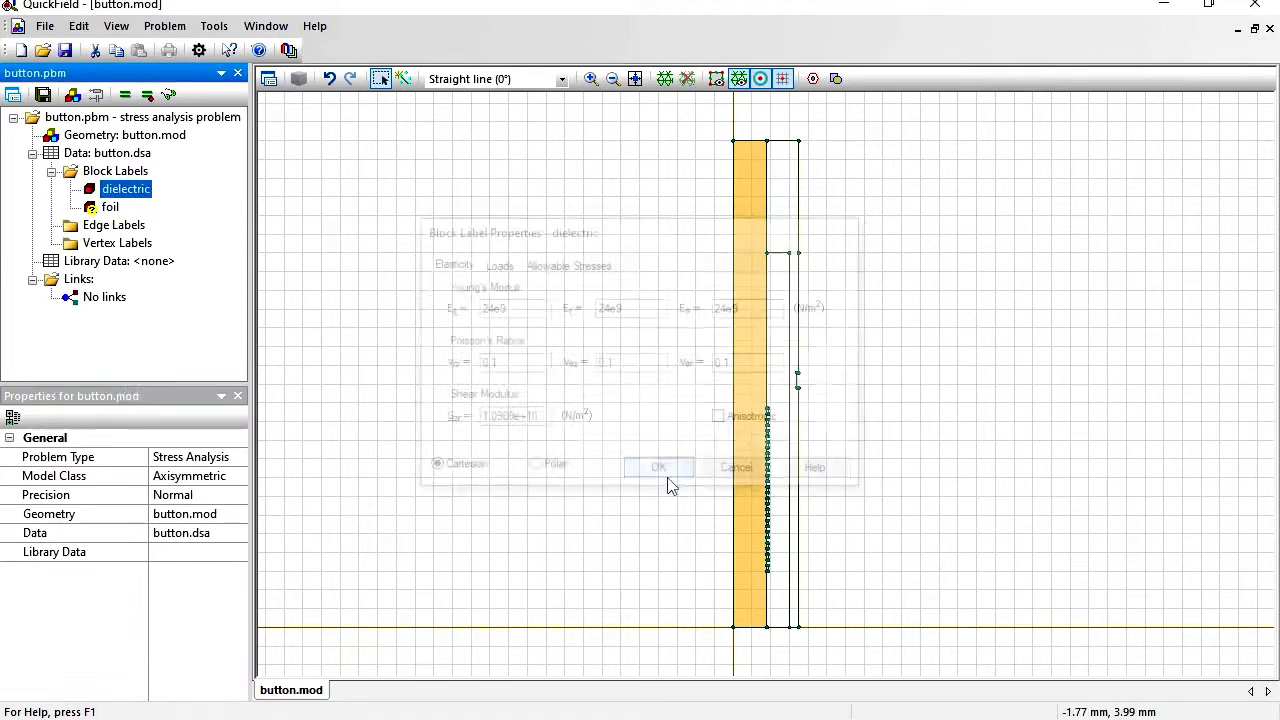
Define the foil block's elasticity with Young's moduli of 70e9 N/m² and Poisson's ratios of 0.33.
{"action": "left_click", "coordinate": [111, 212]}
{"action": "double_click", "coordinate": [111, 210]}
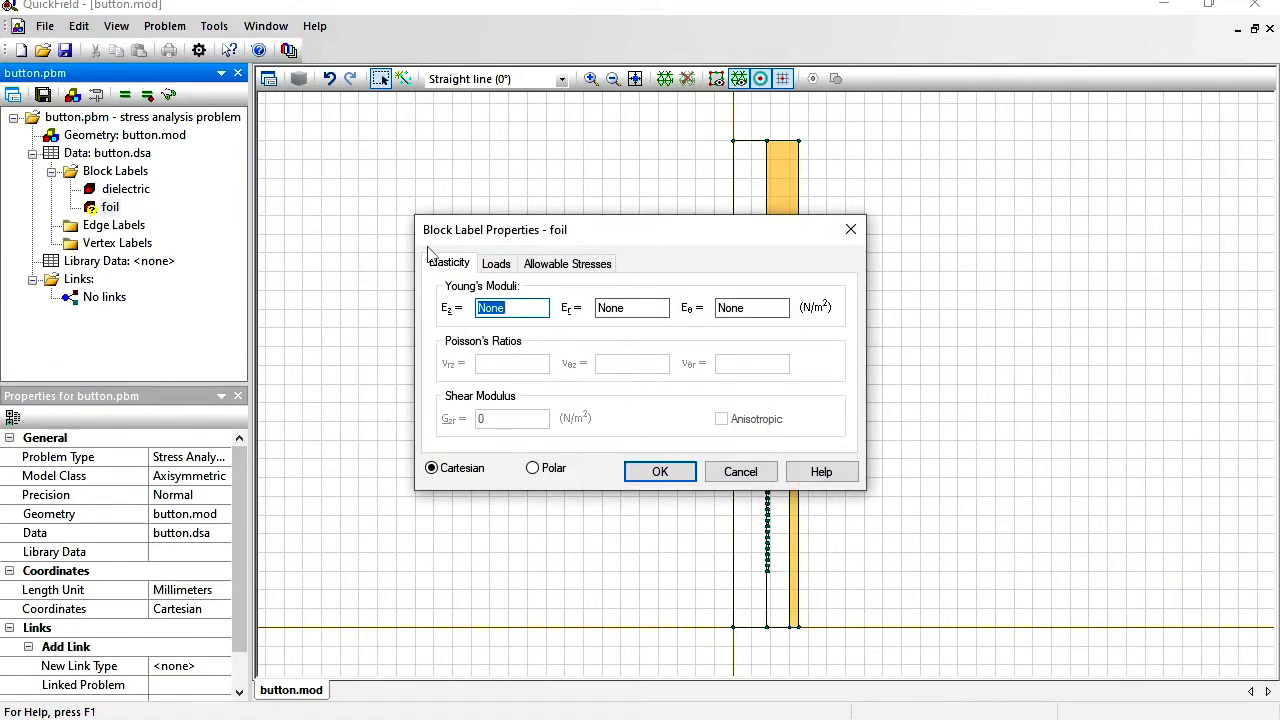
{"action": "type", "text": "70"}
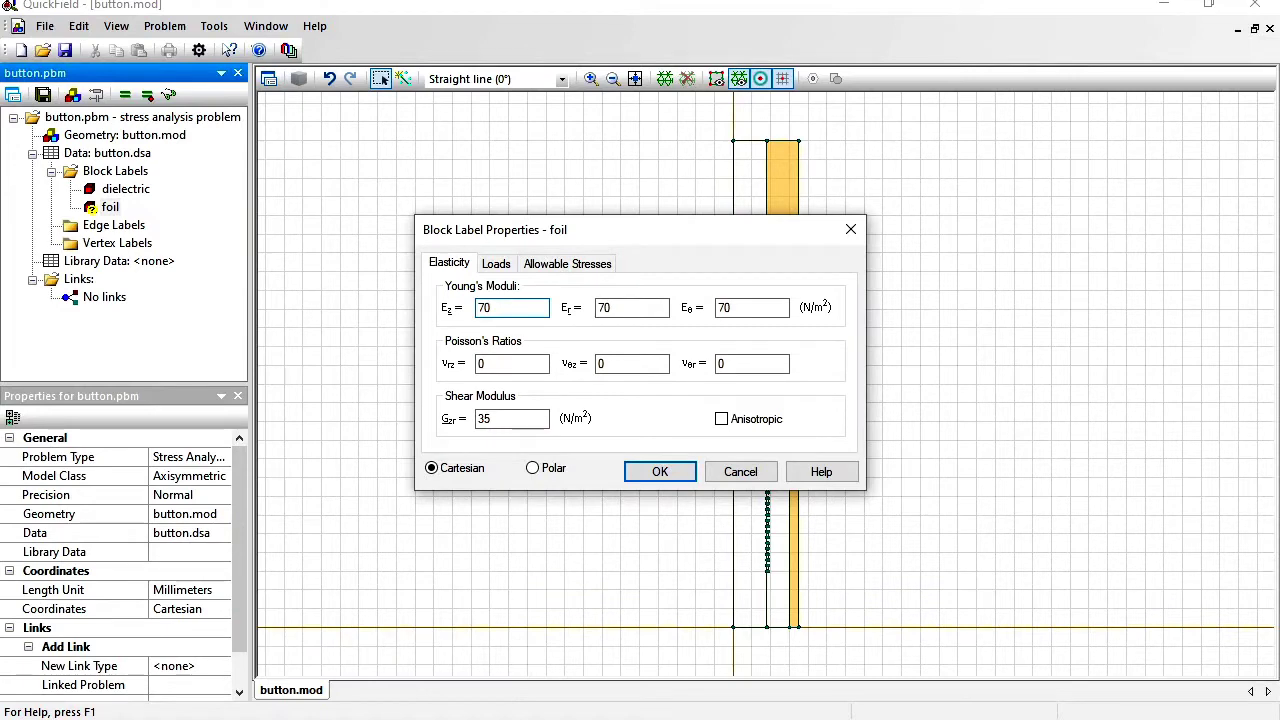
{"action": "type", "text": "e9"}
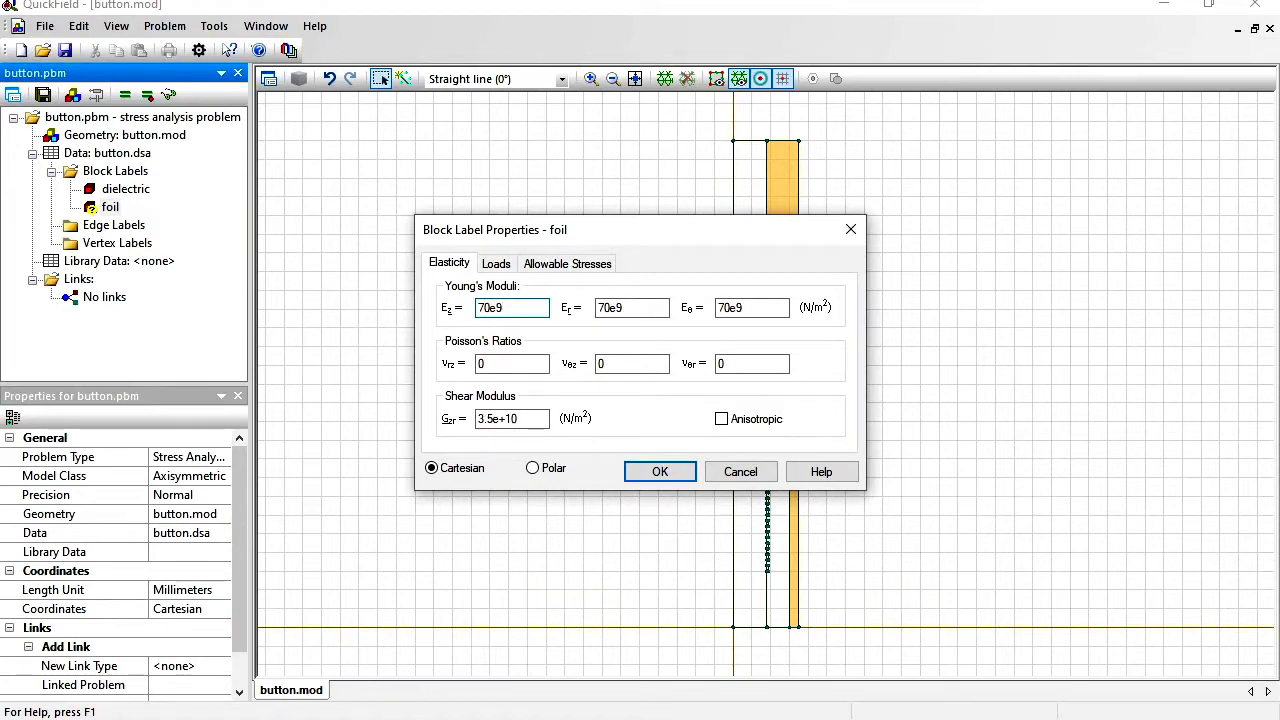
{"action": "left_click", "coordinate": [508, 366]}
{"action": "type", "text": ".33"}
{"action": "left_click", "coordinate": [676, 483]}
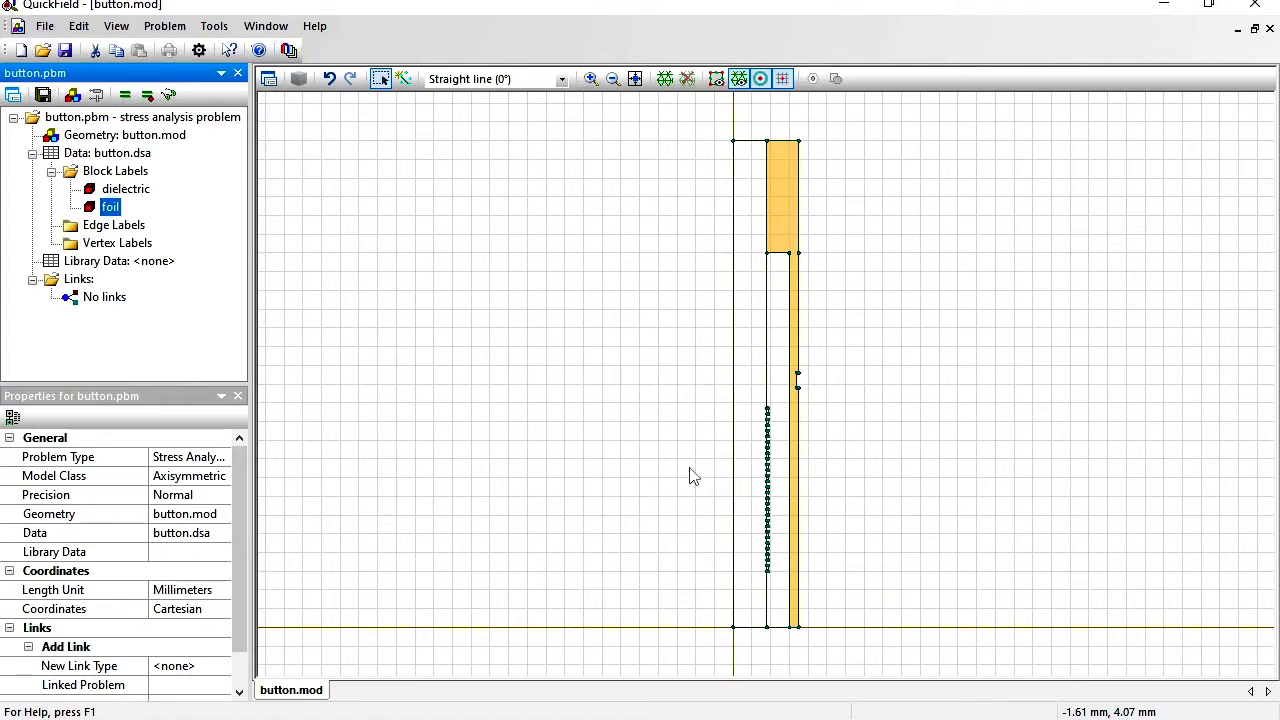
Label the dielectric's vertical edge lying on the X = 0 axis as fixed.
{"action": "left_click", "coordinate": [735, 366]}
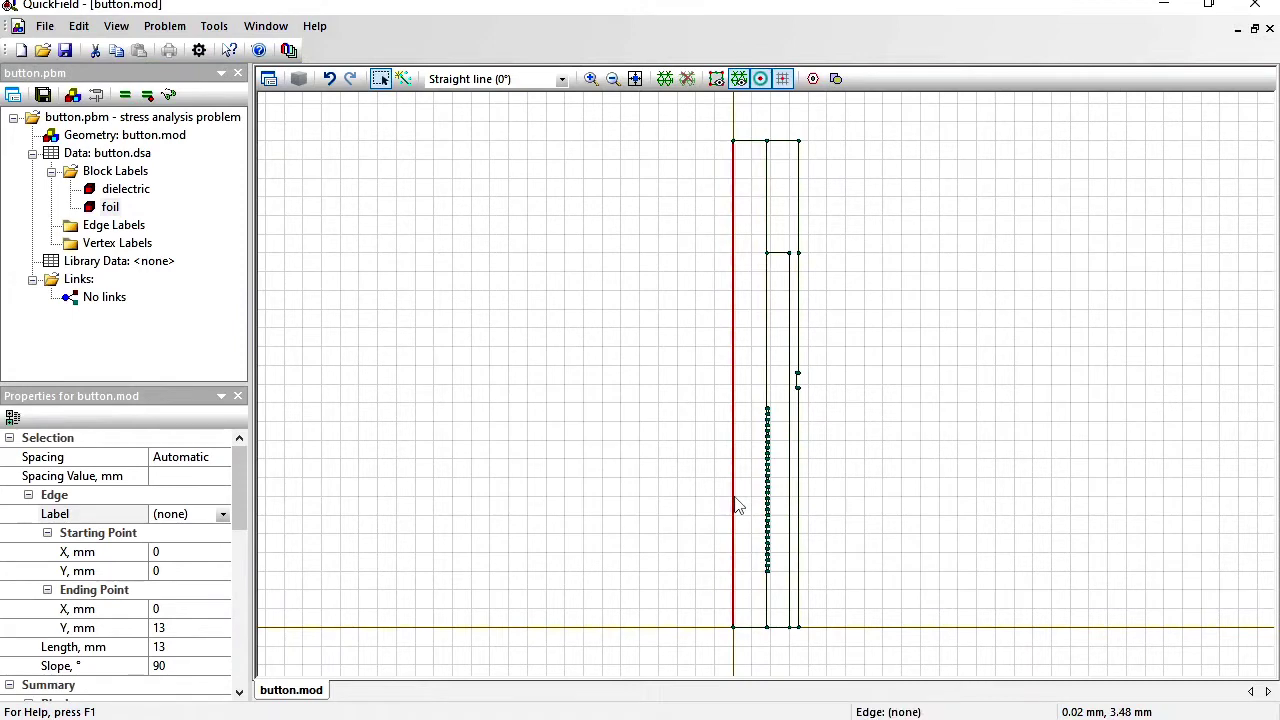
{"action": "left_click", "coordinate": [199, 516]}
{"action": "type", "text": "fi"}
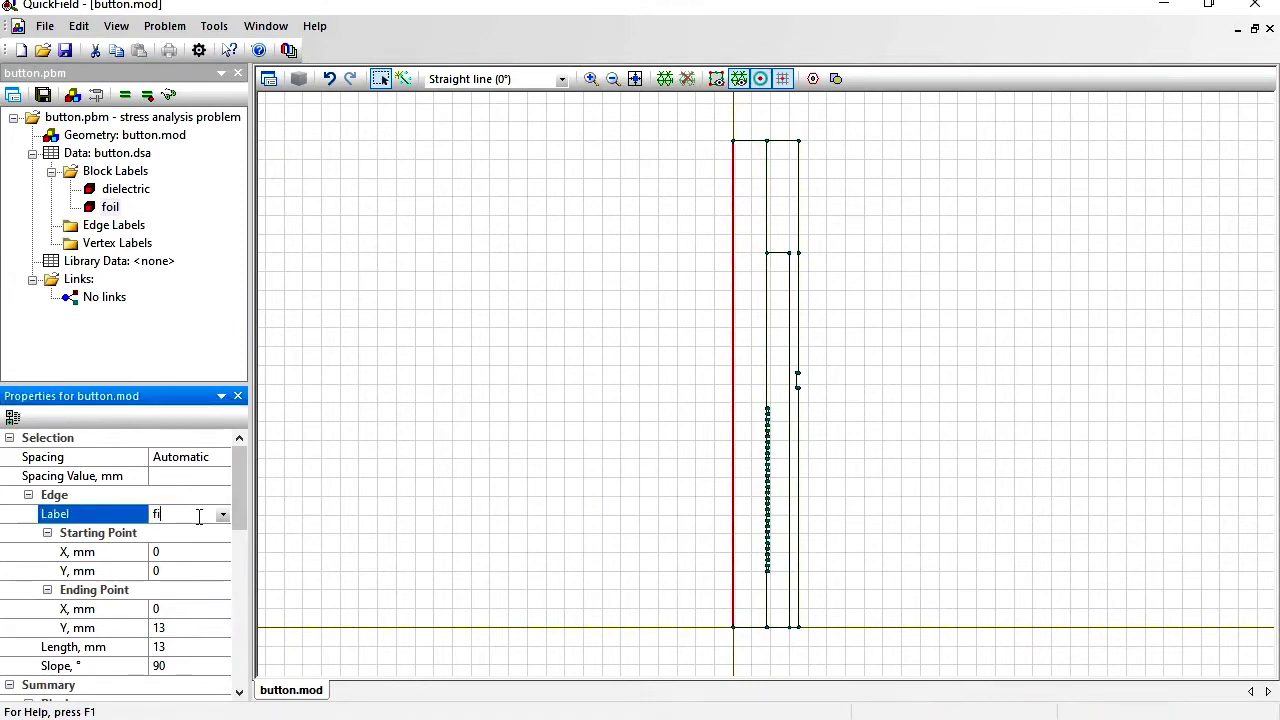
{"action": "type", "text": "xed"}
{"action": "key", "text": "Return"}
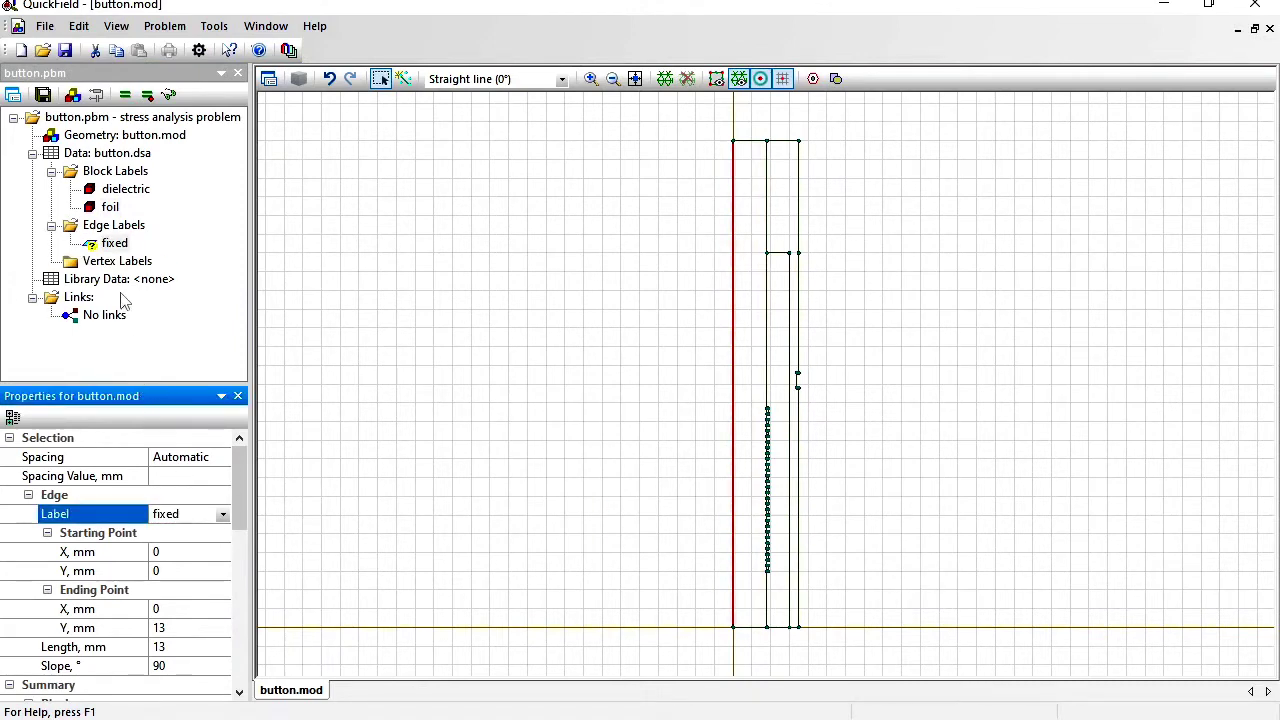
Prescribe zero Z displacement for the fixed edge label.
{"action": "double_click", "coordinate": [114, 244]}
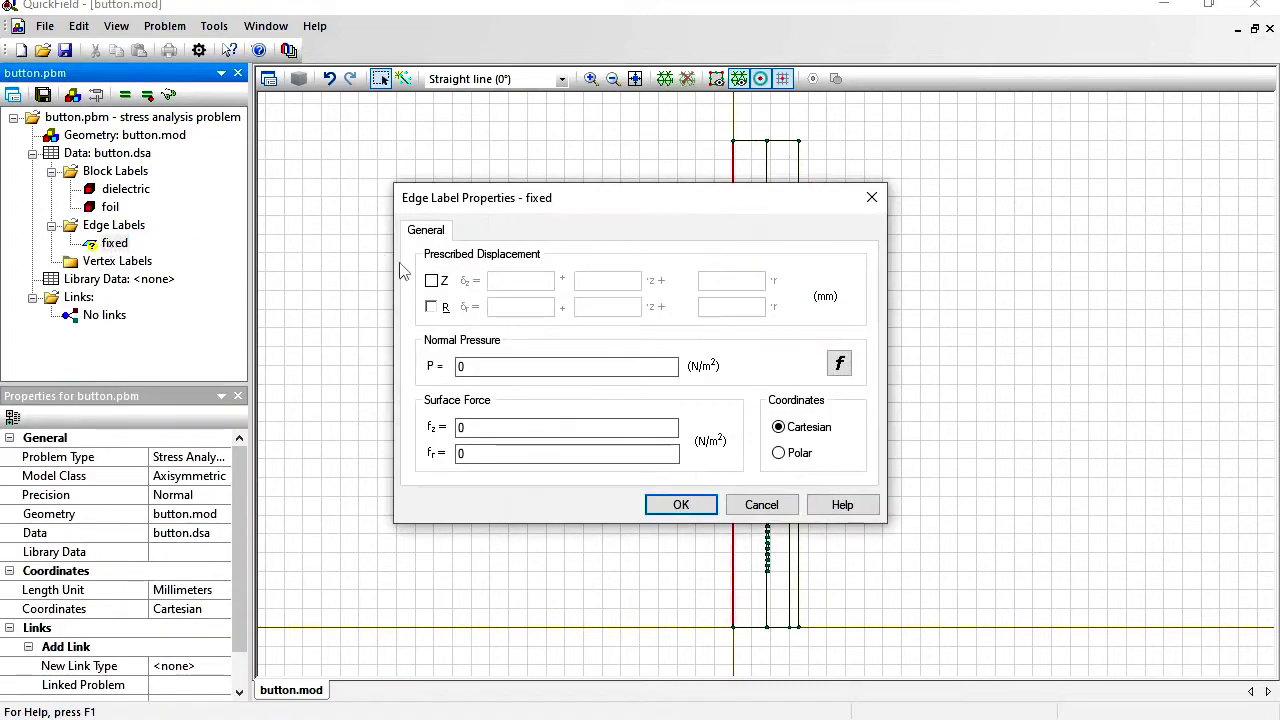
{"action": "left_click", "coordinate": [431, 281]}
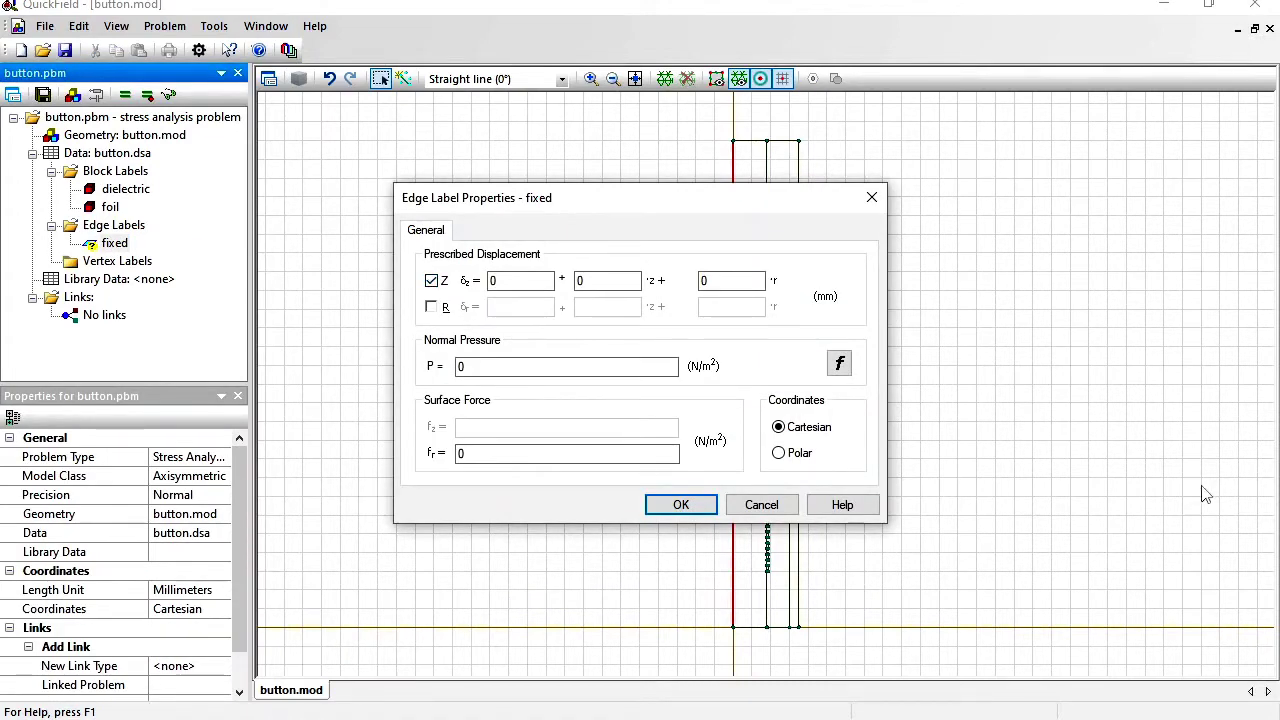
{"action": "left_click", "coordinate": [679, 505]}
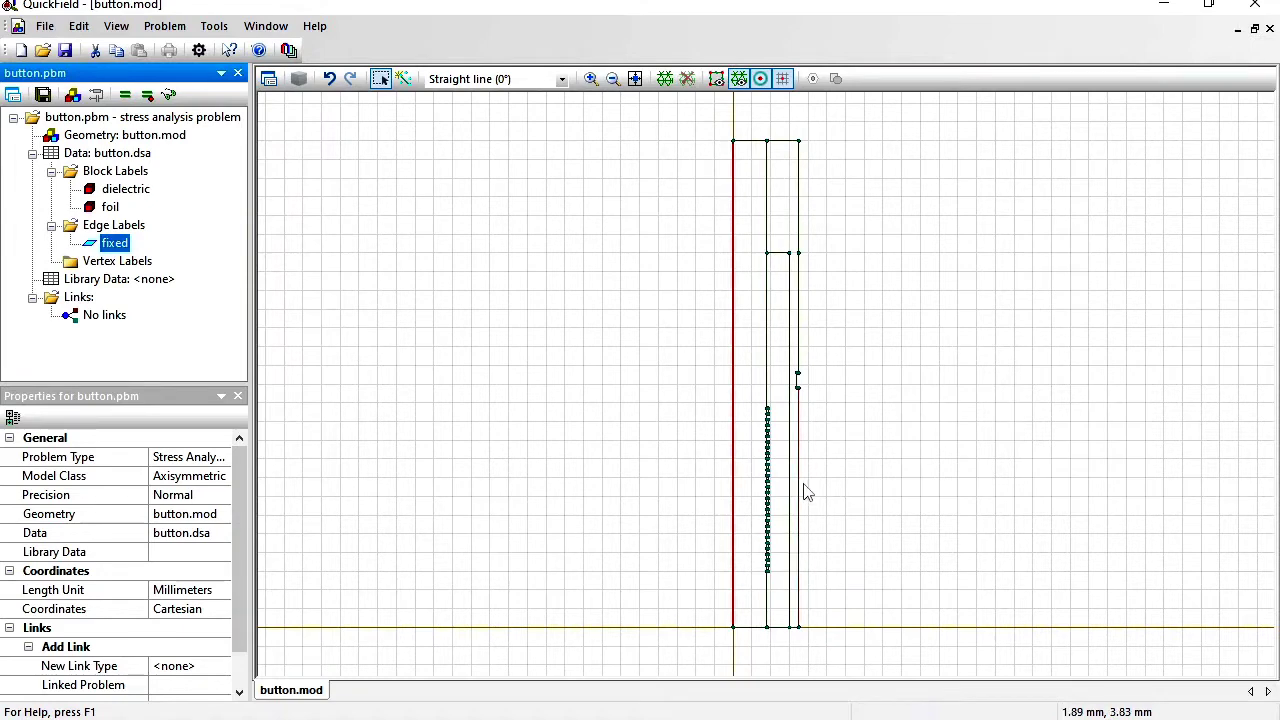
Draw a short horizontal line crossing the foil's outer edge at Y = 5 mm, from X = 1.6 to X = 2 mm.
{"action": "left_click", "coordinate": [590, 80]}
{"action": "left_click_drag", "start_coordinate": [733, 440], "coordinate": [886, 633]}
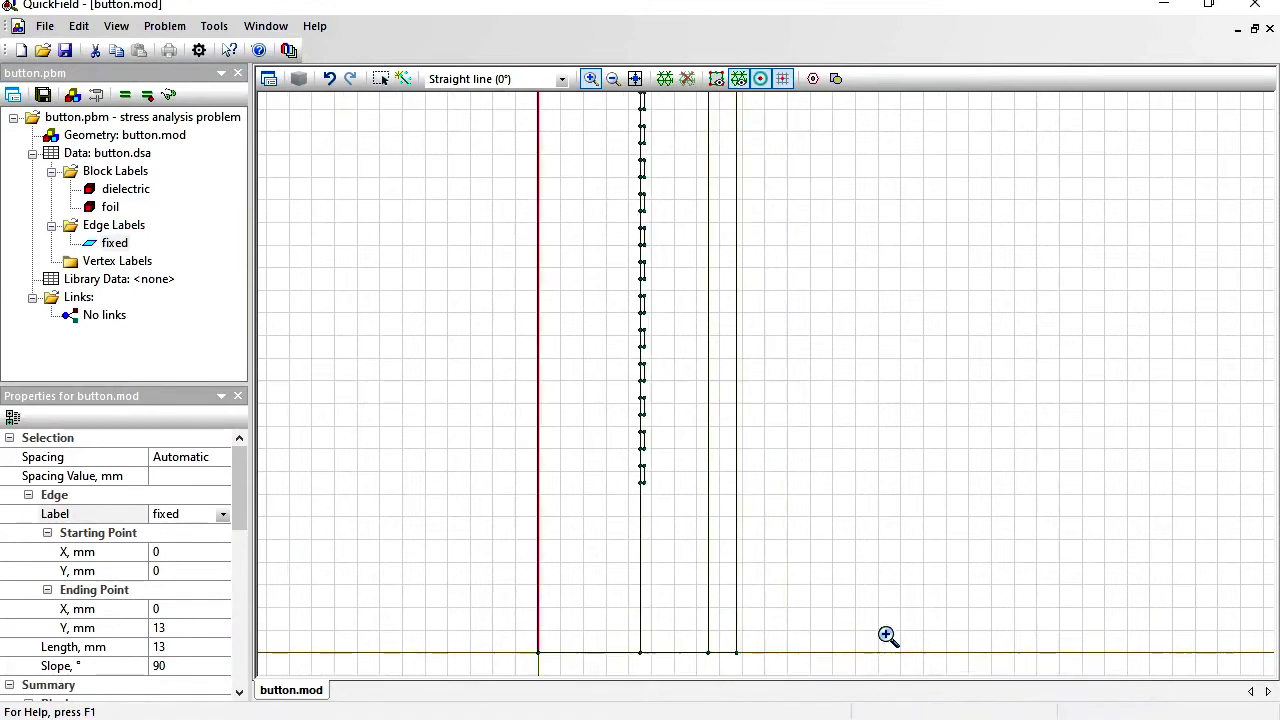
{"action": "left_click", "coordinate": [404, 84]}
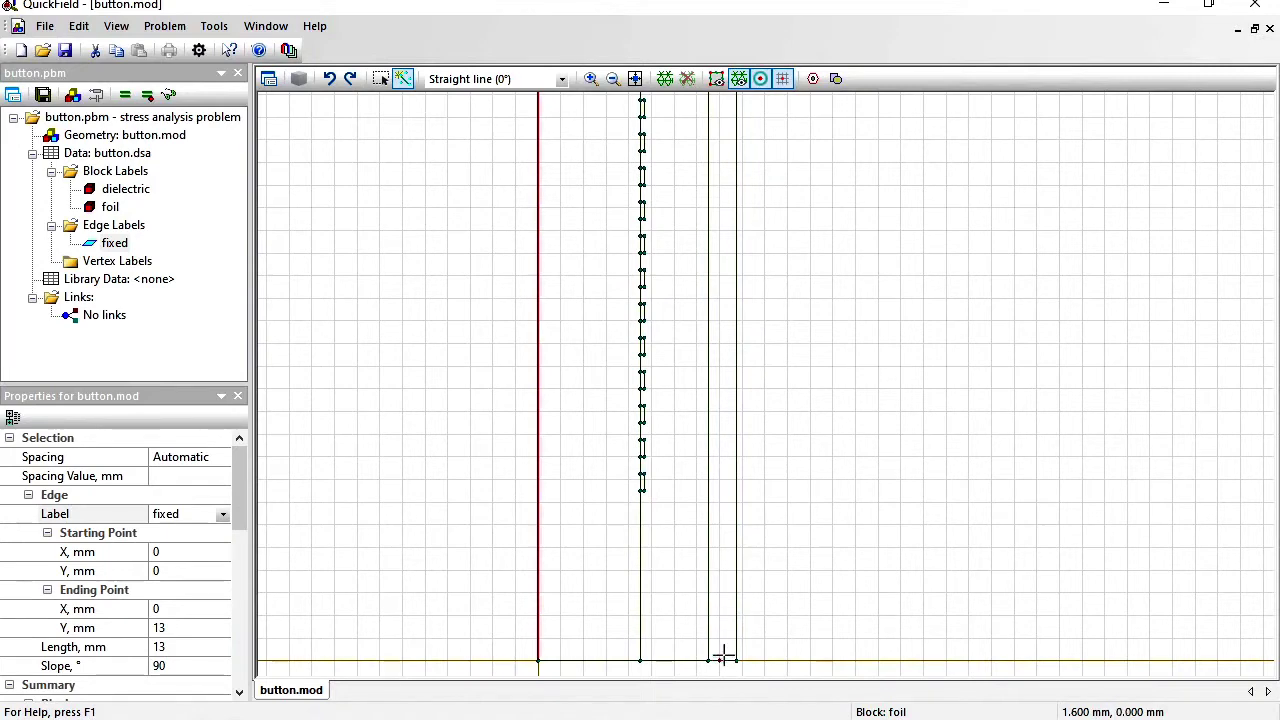
{"action": "left_click", "coordinate": [719, 297]}
{"action": "left_click_drag", "start_coordinate": [728, 102], "coordinate": [766, 191]}
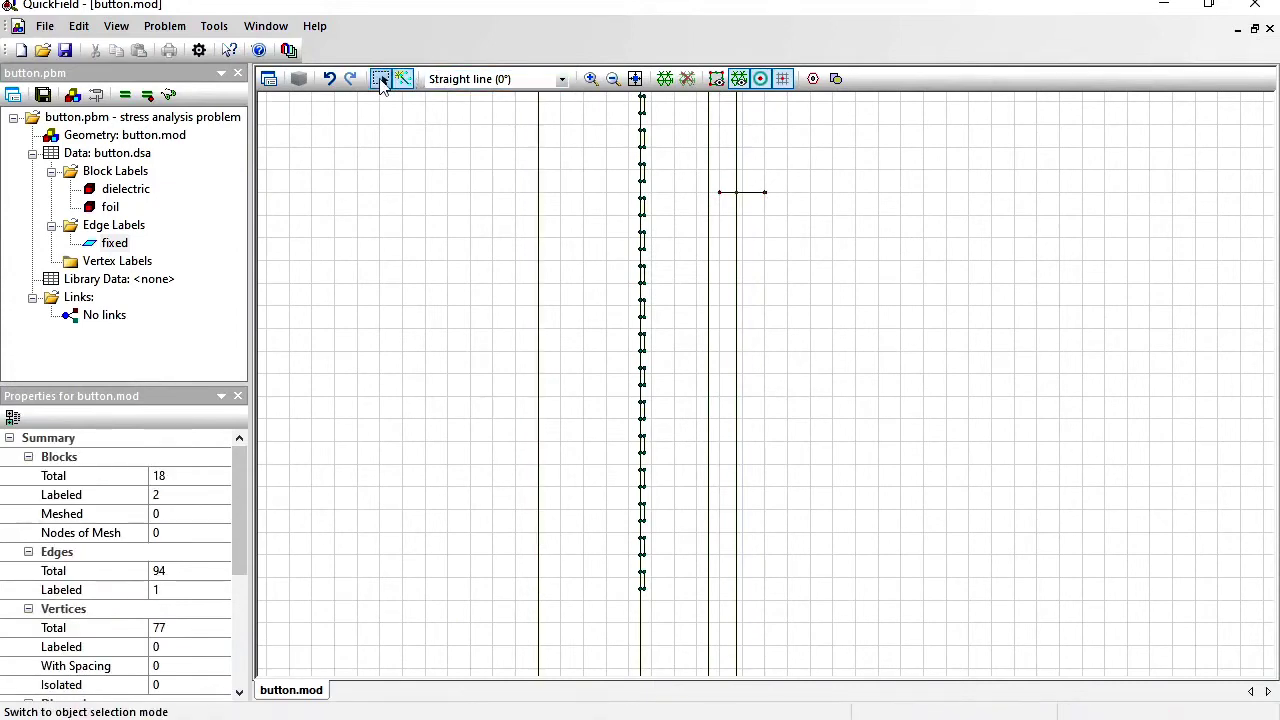
Delete both end vertices of the short crossing line, keeping only its intersection vertex on the foil's outer edge.
{"action": "left_click", "coordinate": [380, 80]}
{"action": "left_click", "coordinate": [720, 192]}
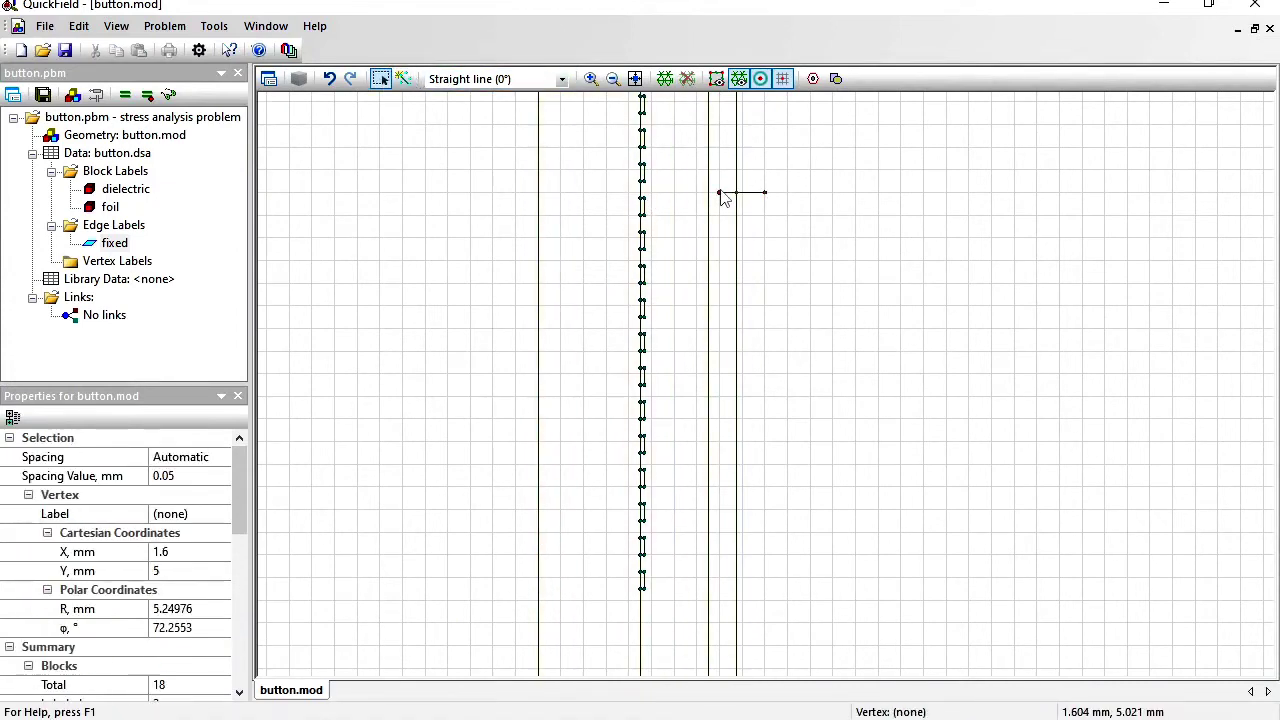
{"action": "key", "text": "Delete"}
{"action": "key", "text": "Return"}
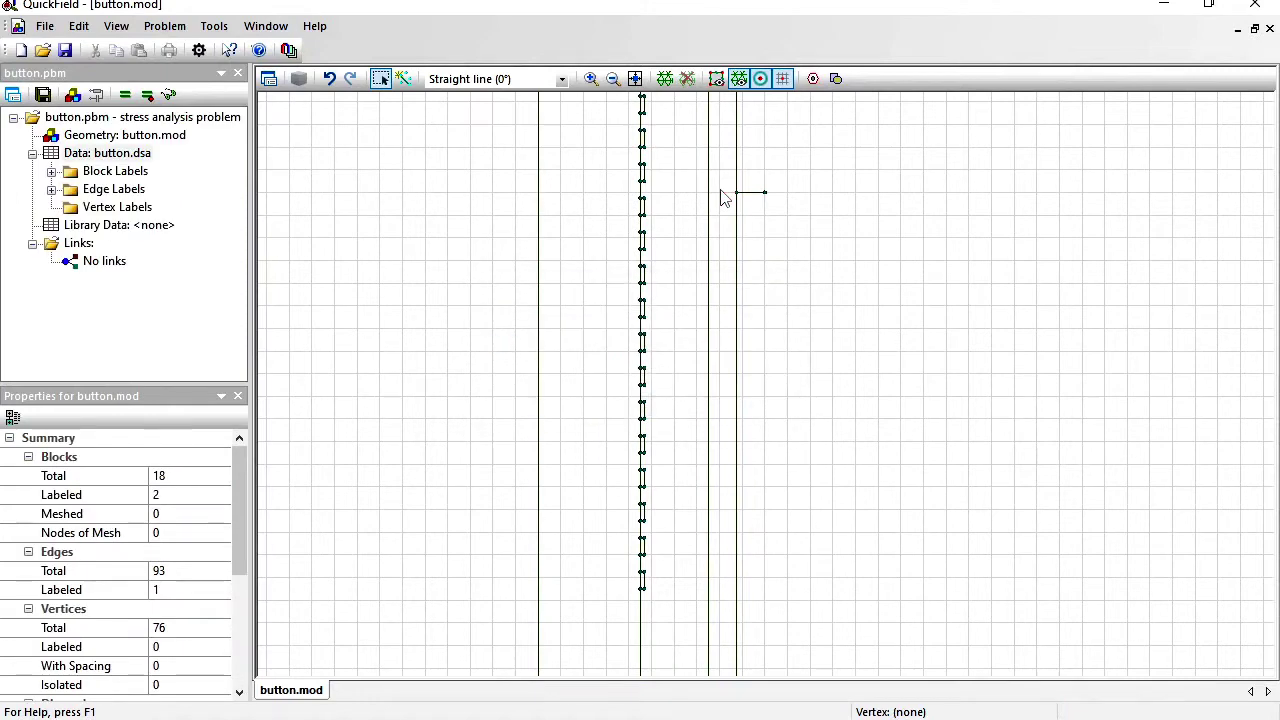
{"action": "left_click", "coordinate": [767, 195]}
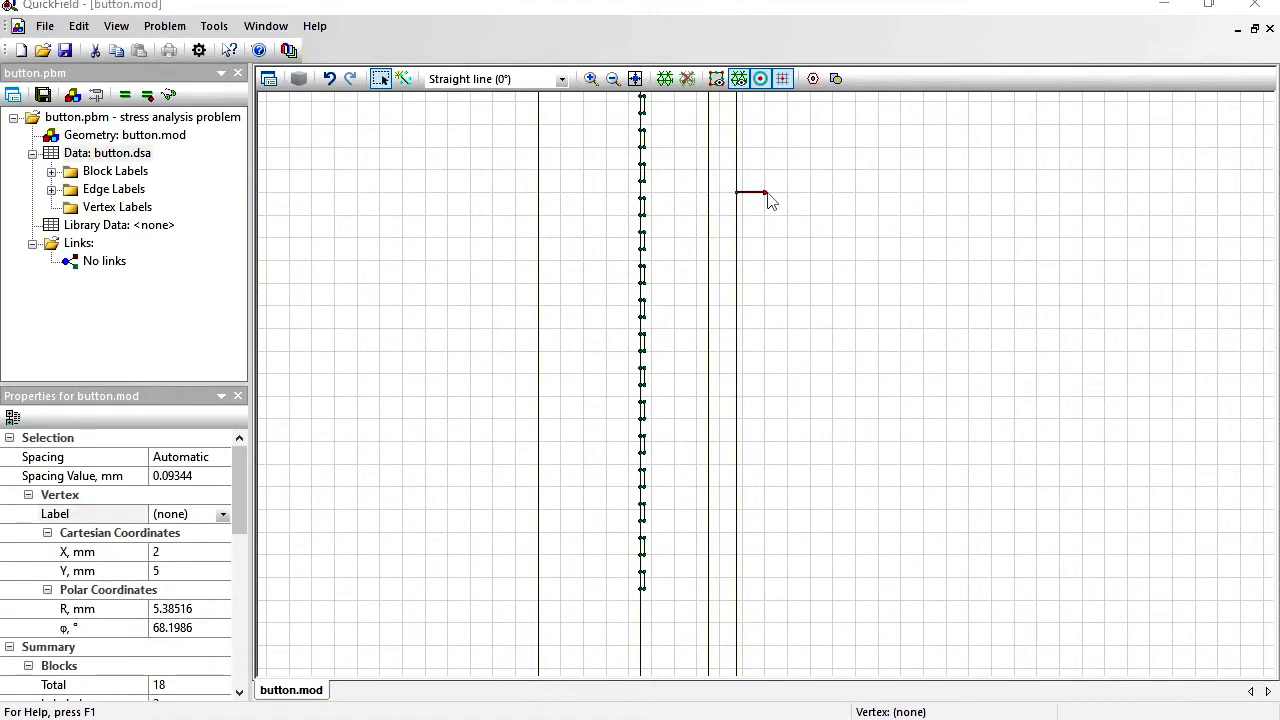
{"action": "key", "text": "Delete"}
{"action": "key", "text": "Return"}
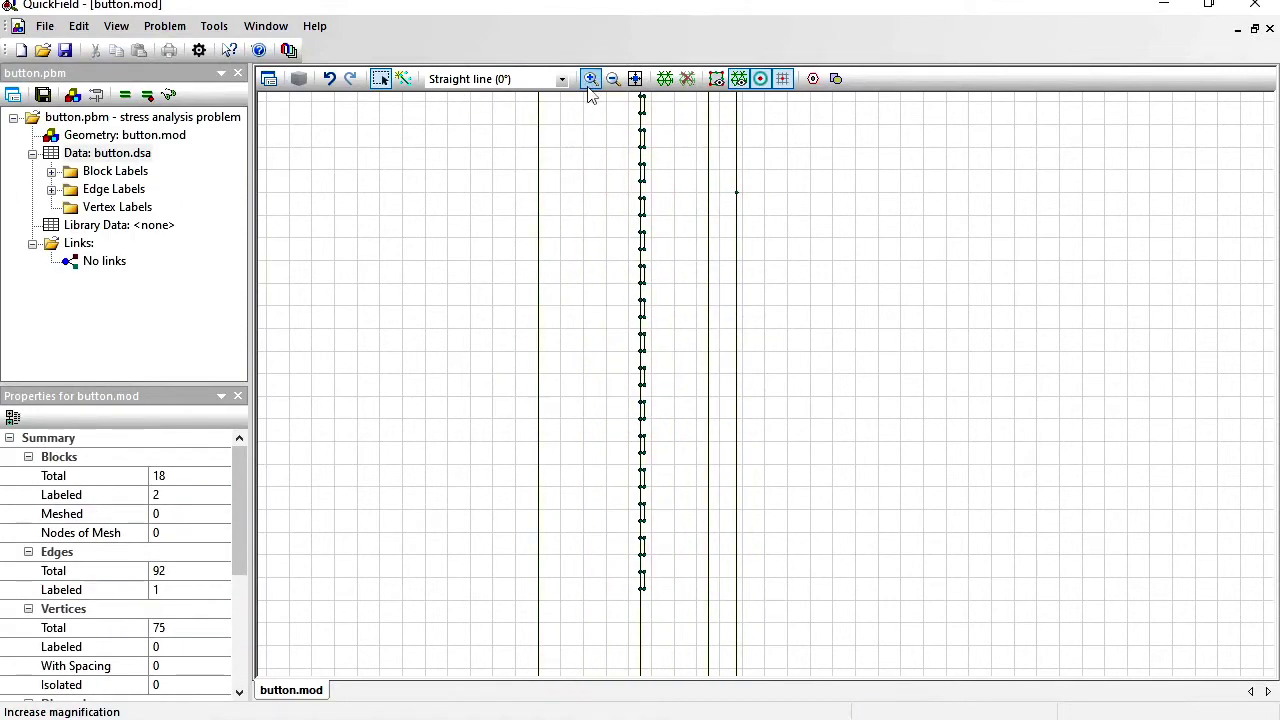
Label the foil's outer vertical edge between Y = 0 and Y = 5 mm as contact.
{"action": "left_click", "coordinate": [635, 79]}
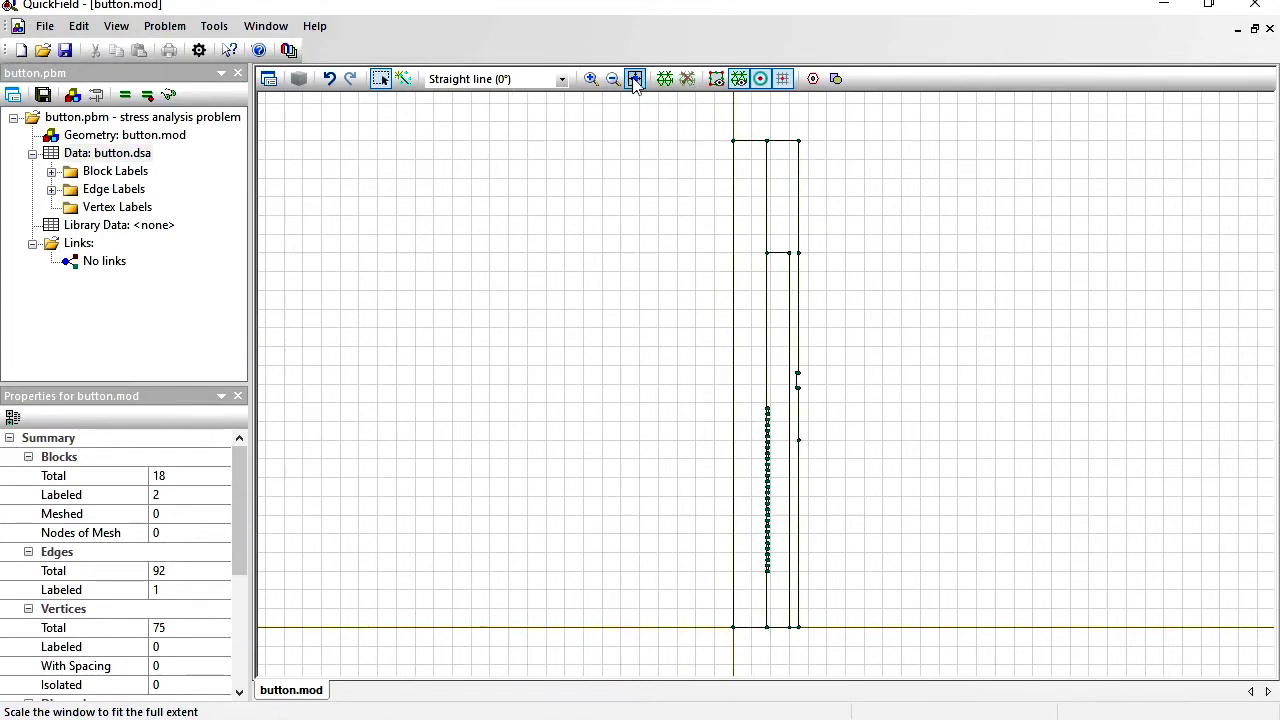
{"action": "left_click", "coordinate": [800, 494]}
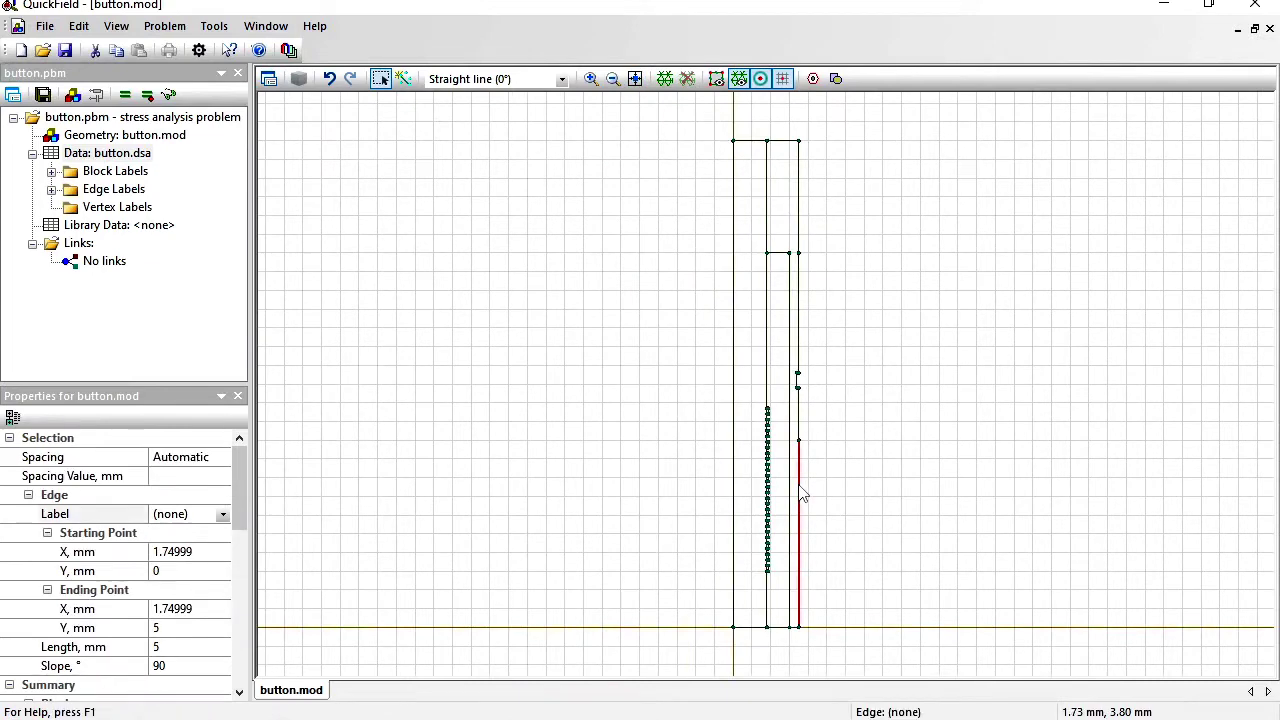
{"action": "left_click", "coordinate": [192, 514]}
{"action": "type", "text": "cont"}
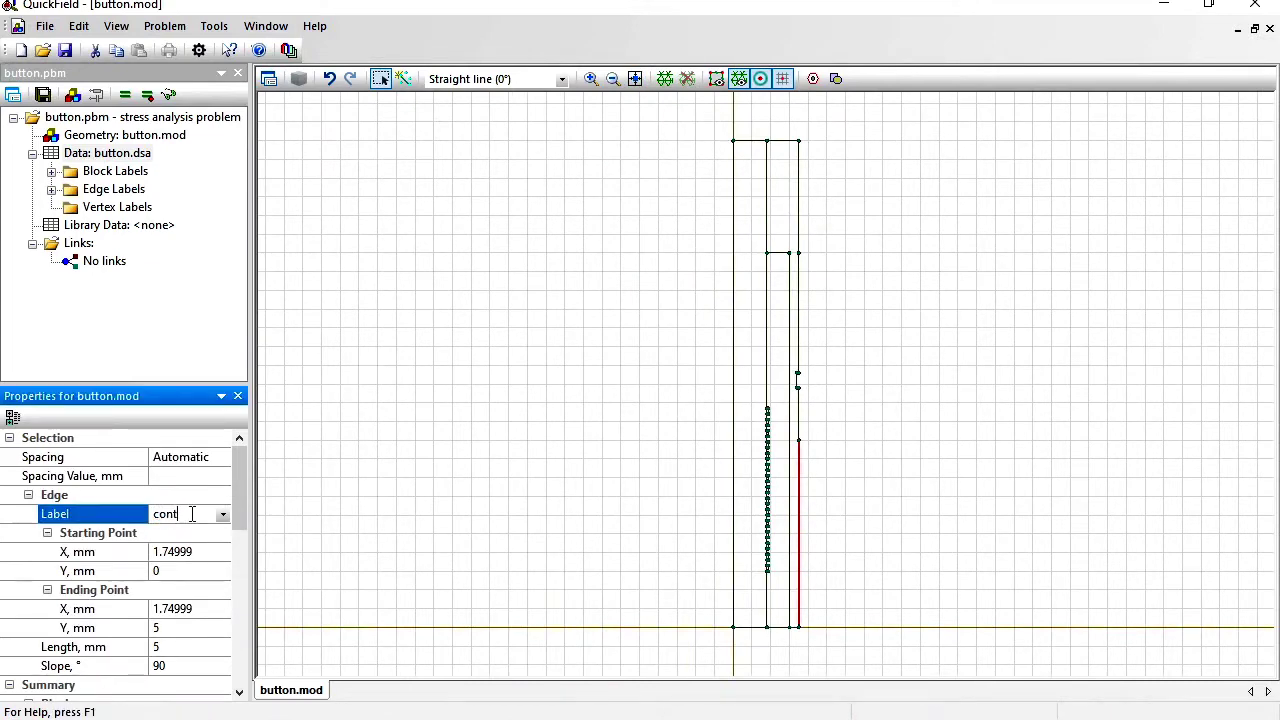
{"action": "type", "text": "act"}
{"action": "key", "text": "Return"}
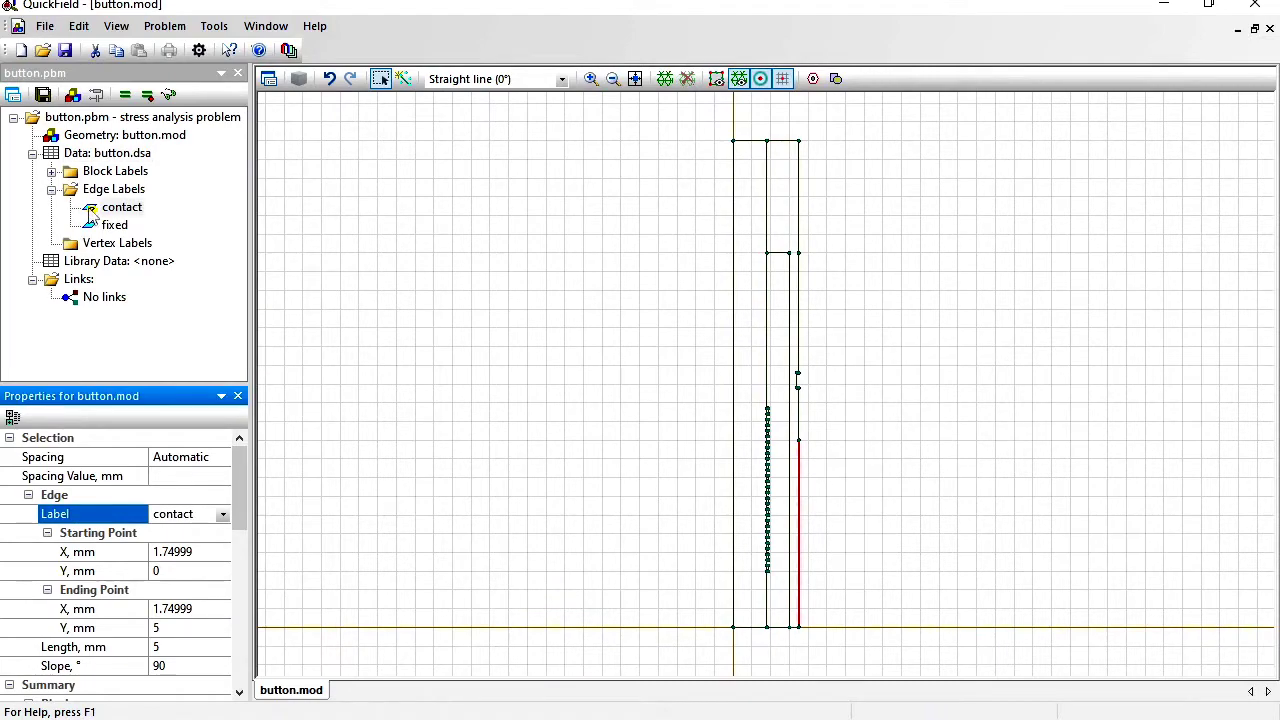
Set the contact edge label's surface force fz to -20 / (pi * 0.01*0.01 / 4) N/m².
{"action": "double_click", "coordinate": [90, 206]}
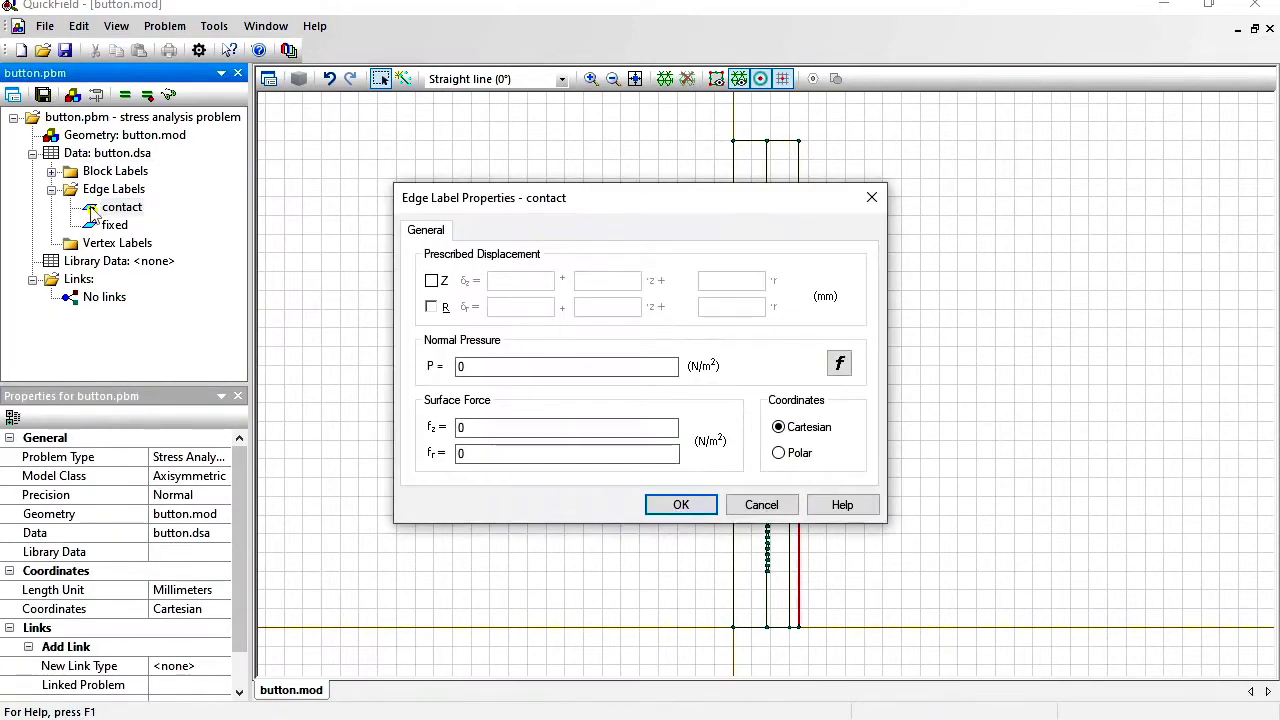
{"action": "double_click", "coordinate": [477, 428]}
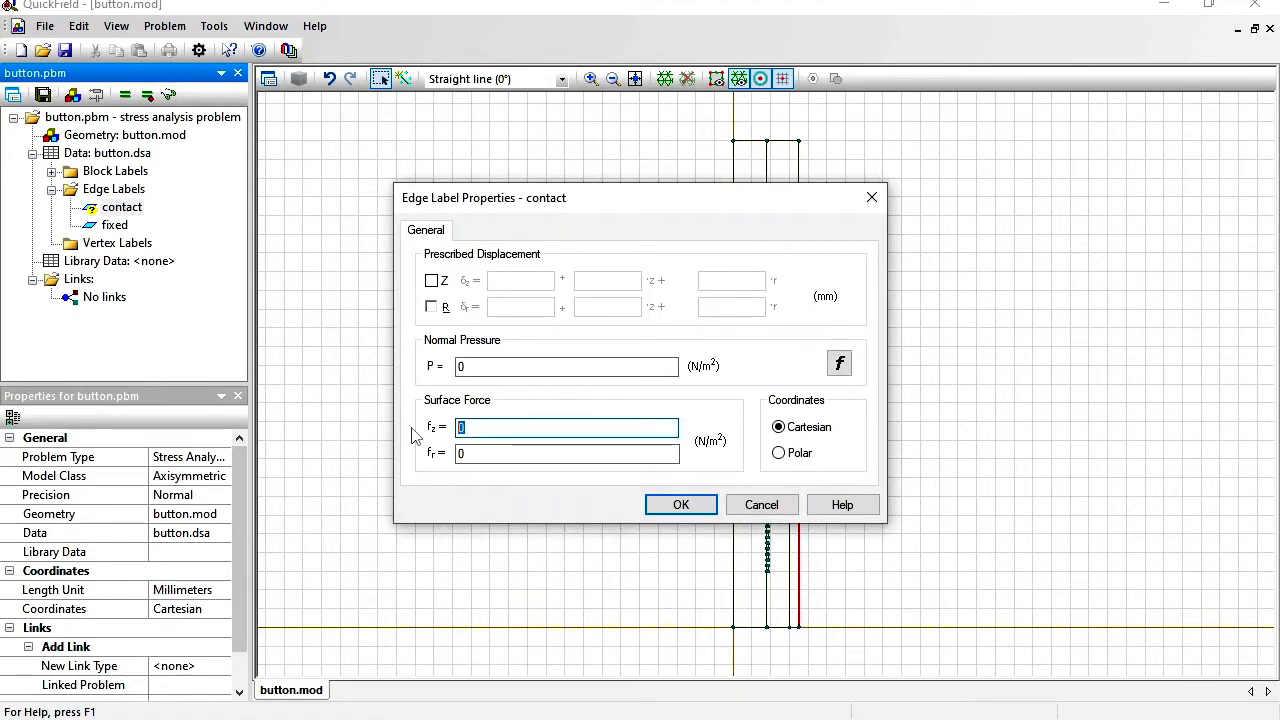
{"action": "type", "text": "-20 / (pi * 0.01*0.01 / 4"}
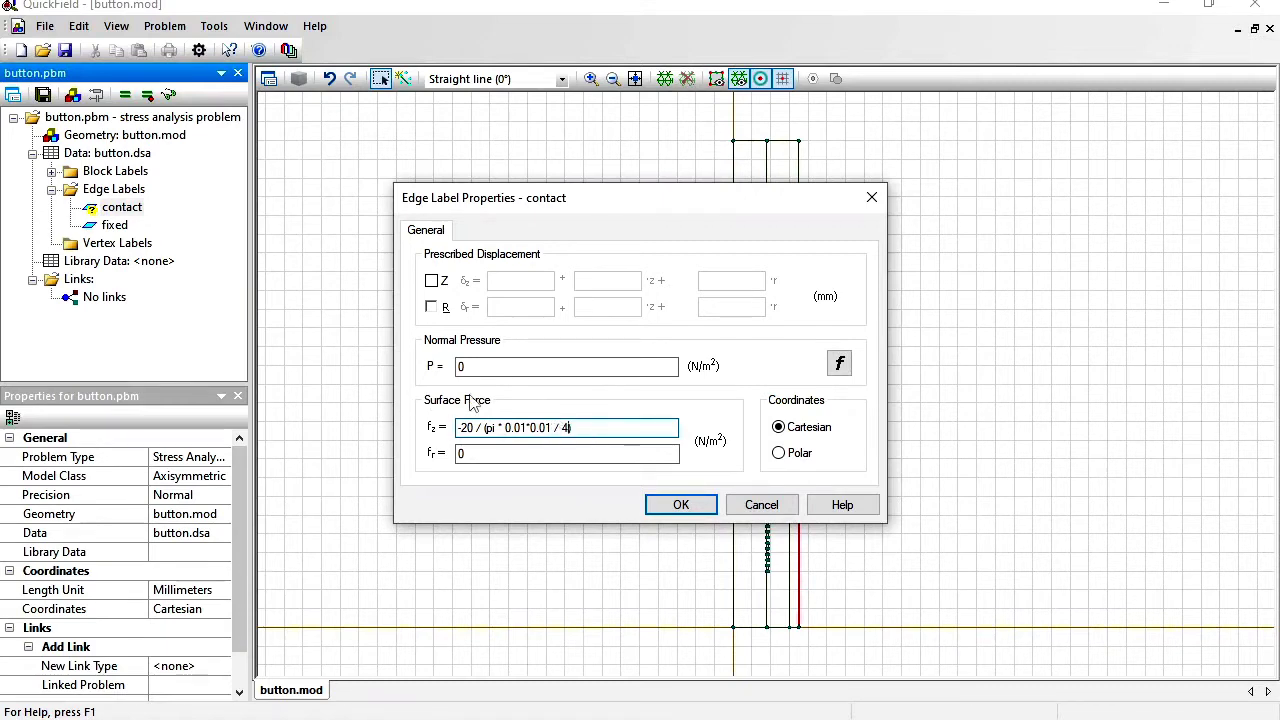
{"action": "left_click", "coordinate": [681, 505]}
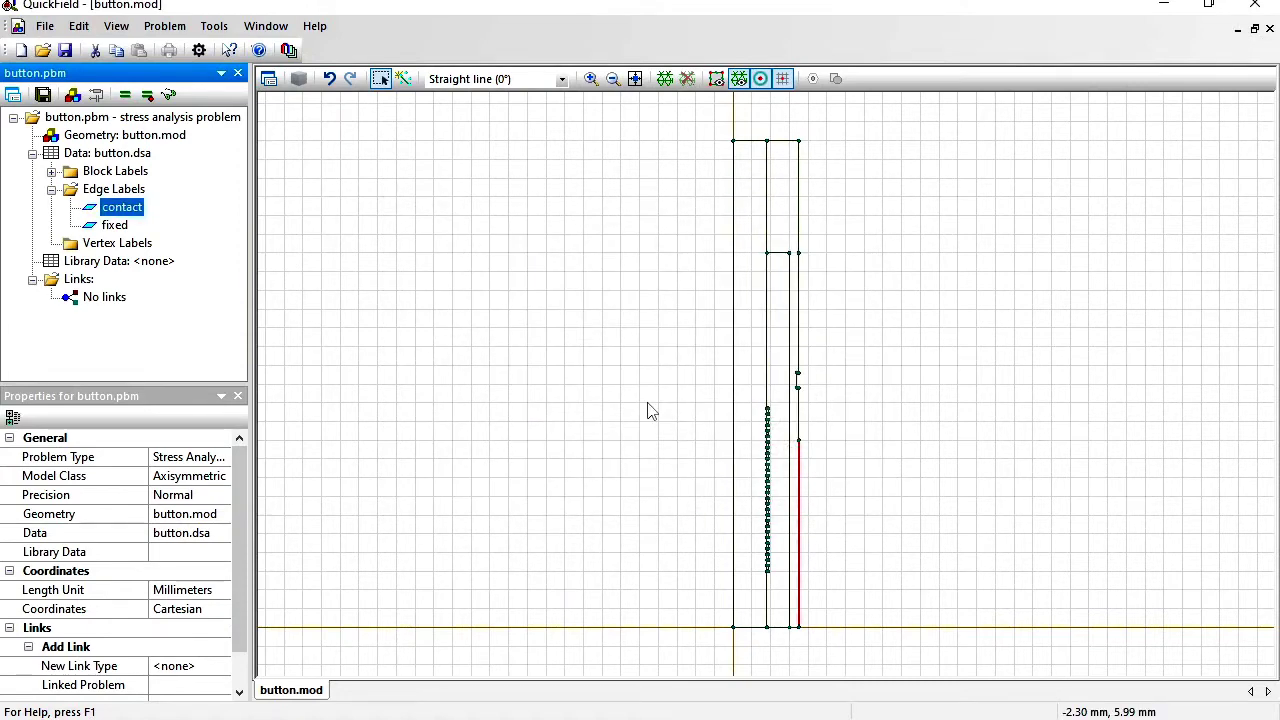
Build the mesh, save and solve the stress problem, and open its results.
{"action": "left_click", "coordinate": [666, 86]}
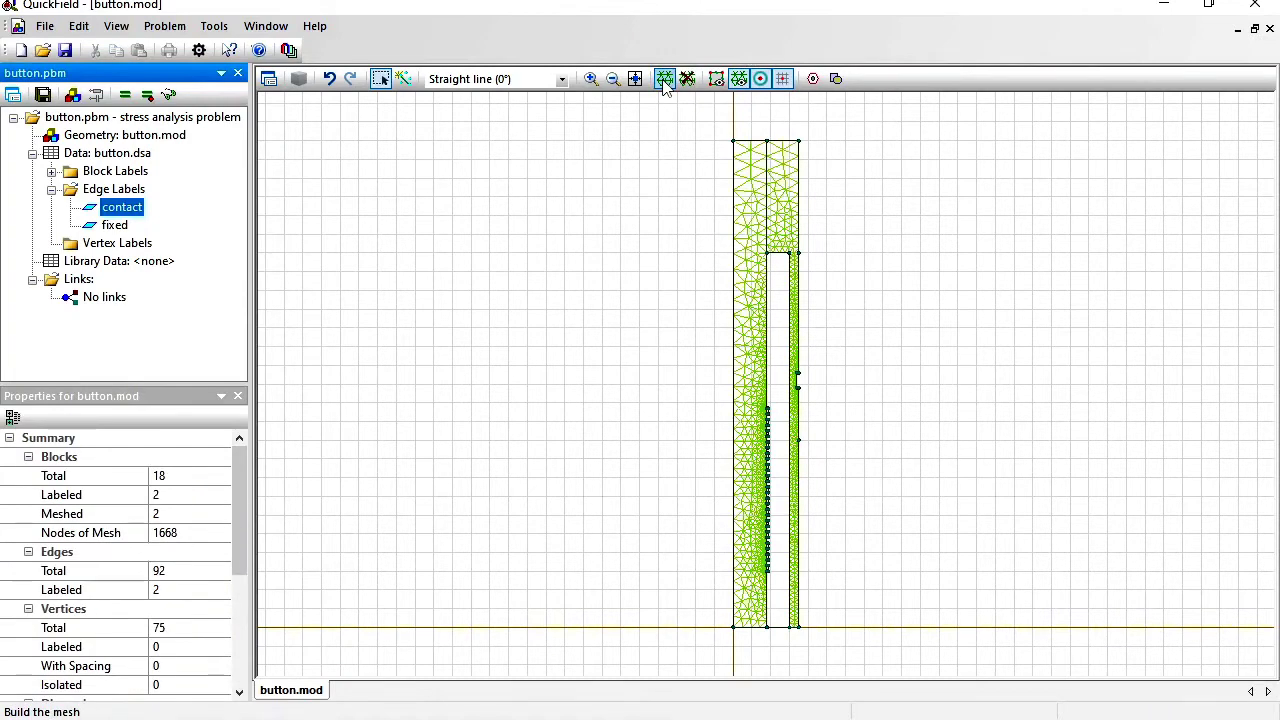
{"action": "left_click", "coordinate": [43, 93]}
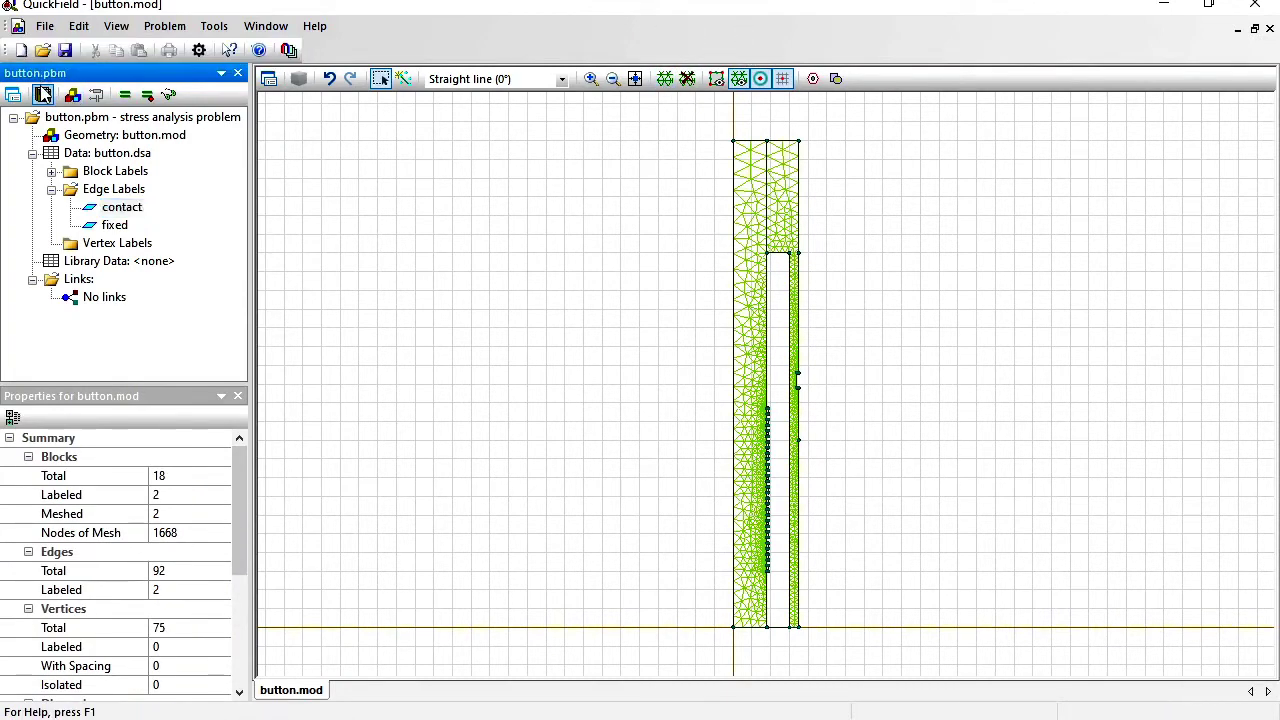
{"action": "left_click", "coordinate": [128, 95]}
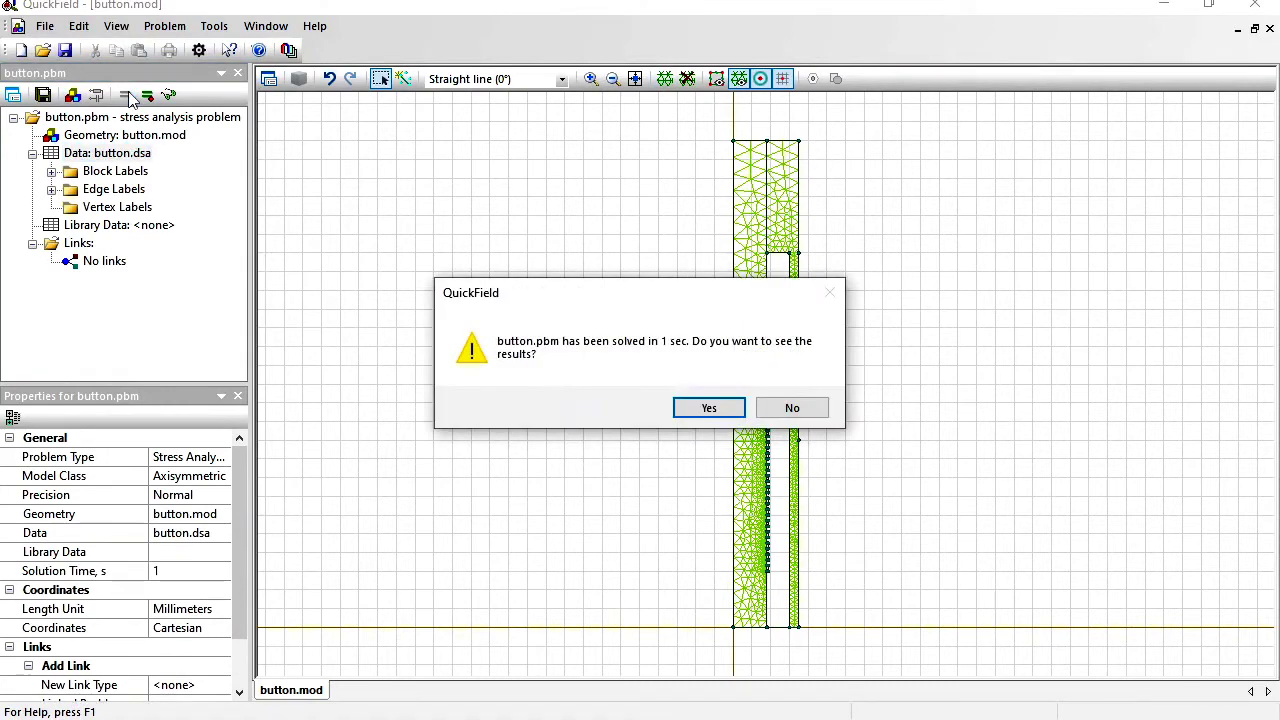
{"action": "key", "text": "Return"}
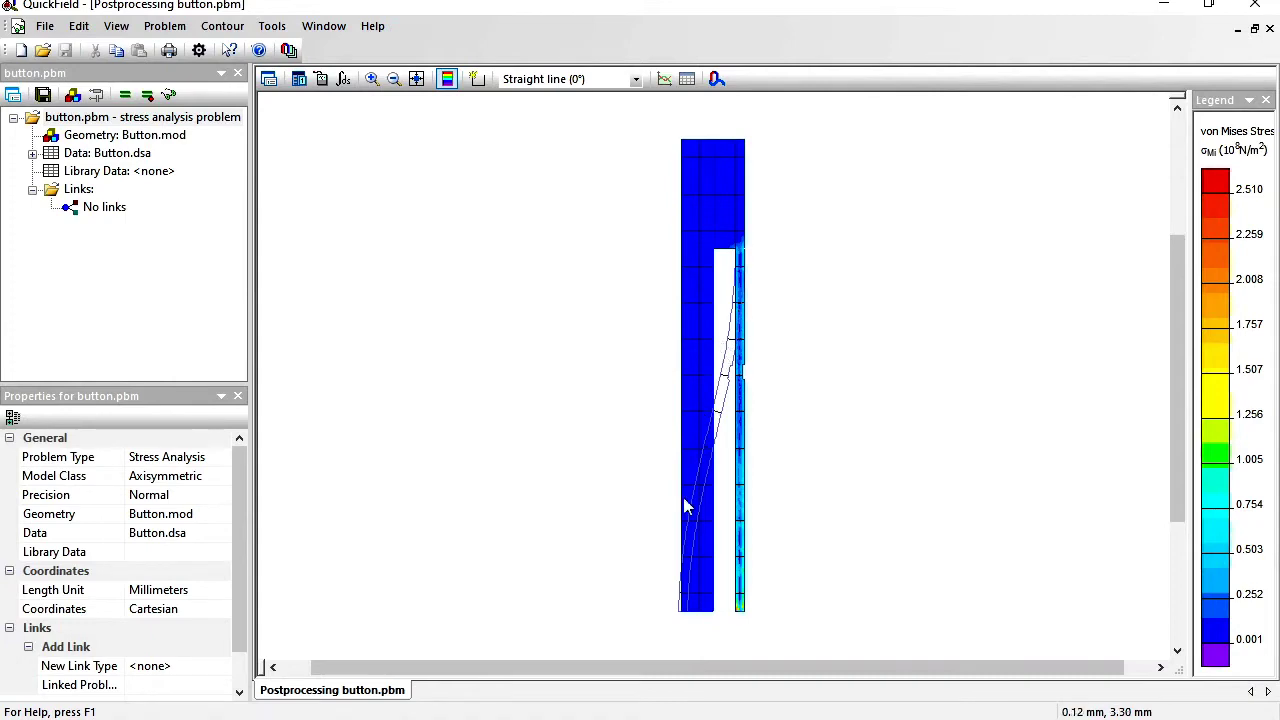
Set the field picture's deformed shape scale to 1 and colour the map by total displacement δ.
{"action": "left_click", "coordinate": [270, 82]}
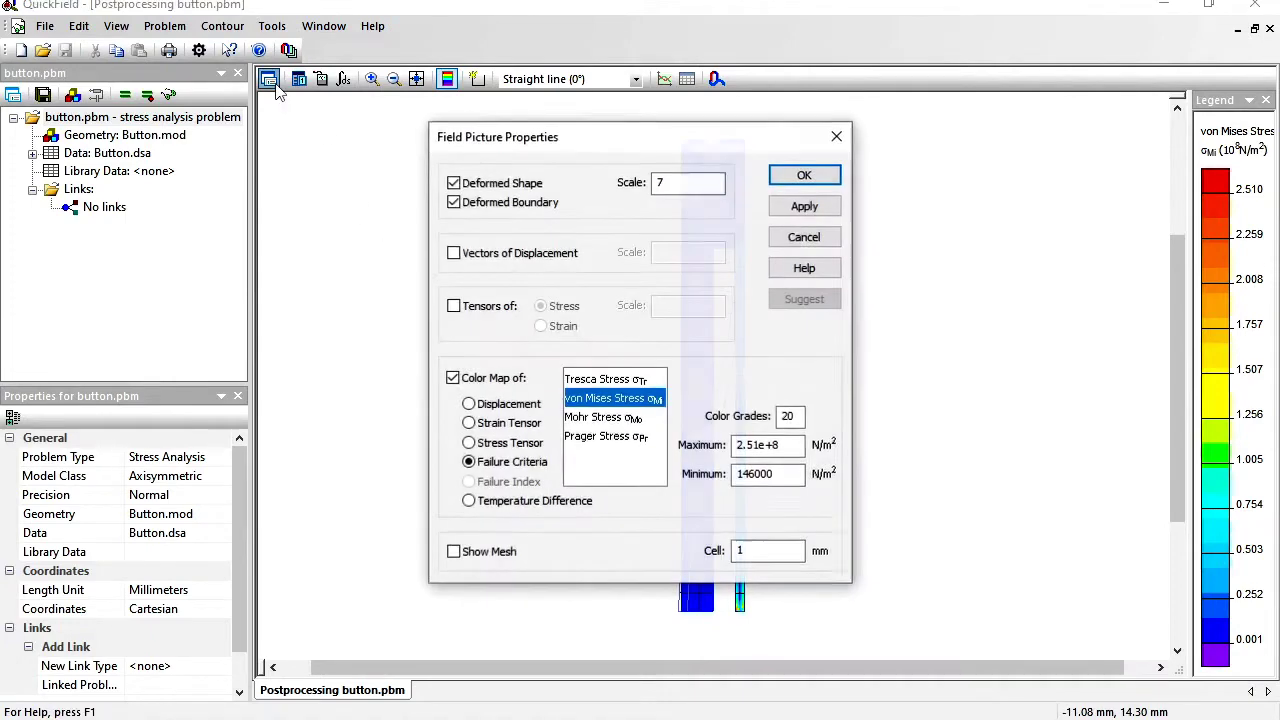
{"action": "left_click_drag", "start_coordinate": [645, 150], "coordinate": [445, 131]}
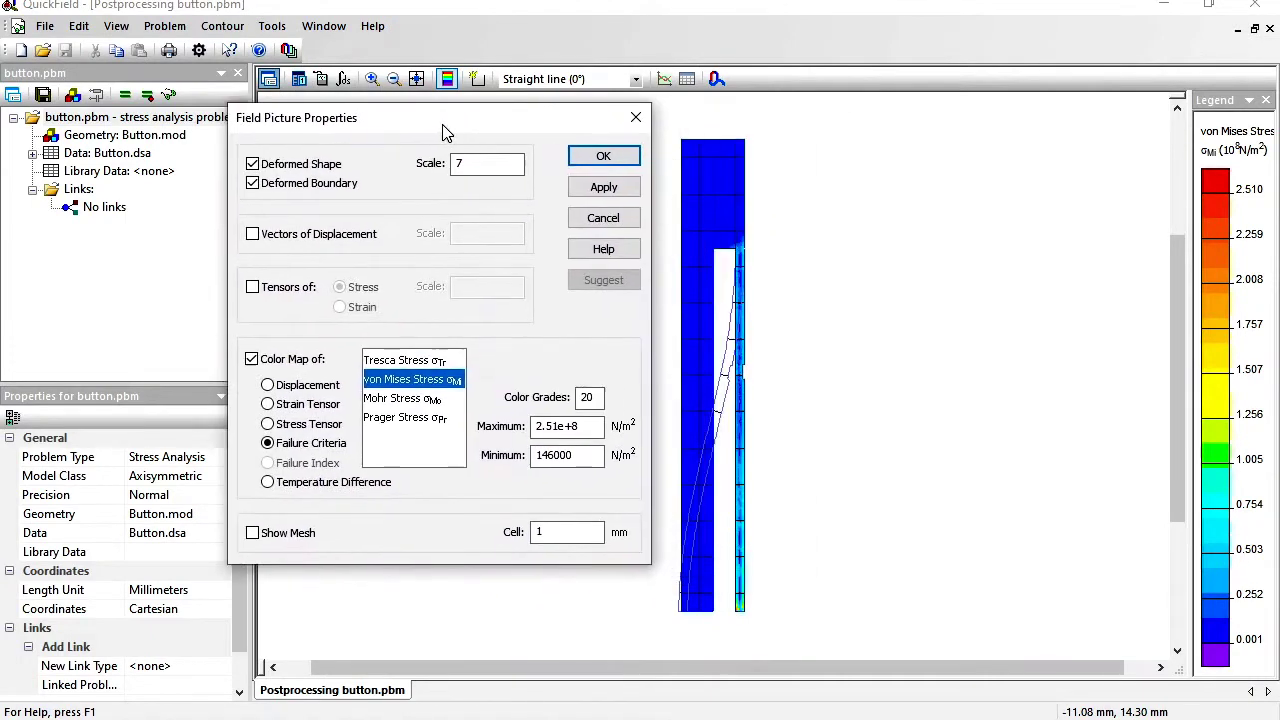
{"action": "left_click", "coordinate": [485, 163]}
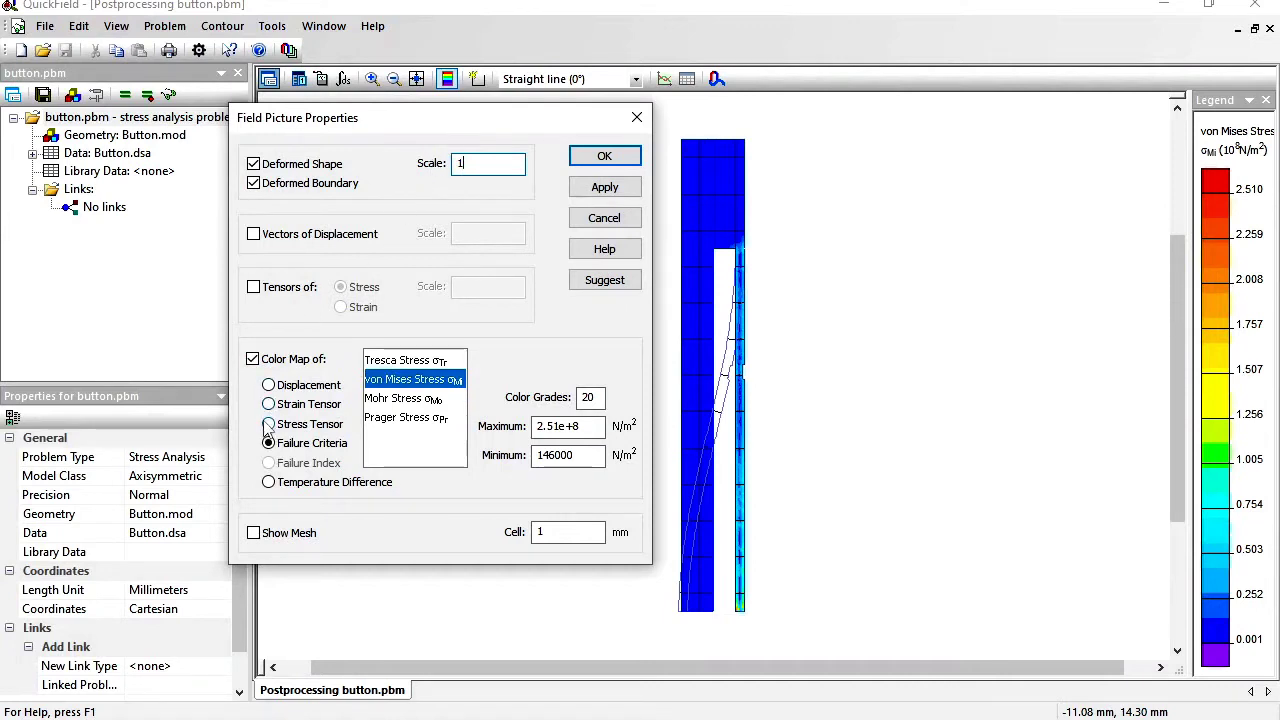
{"action": "left_click", "coordinate": [269, 386]}
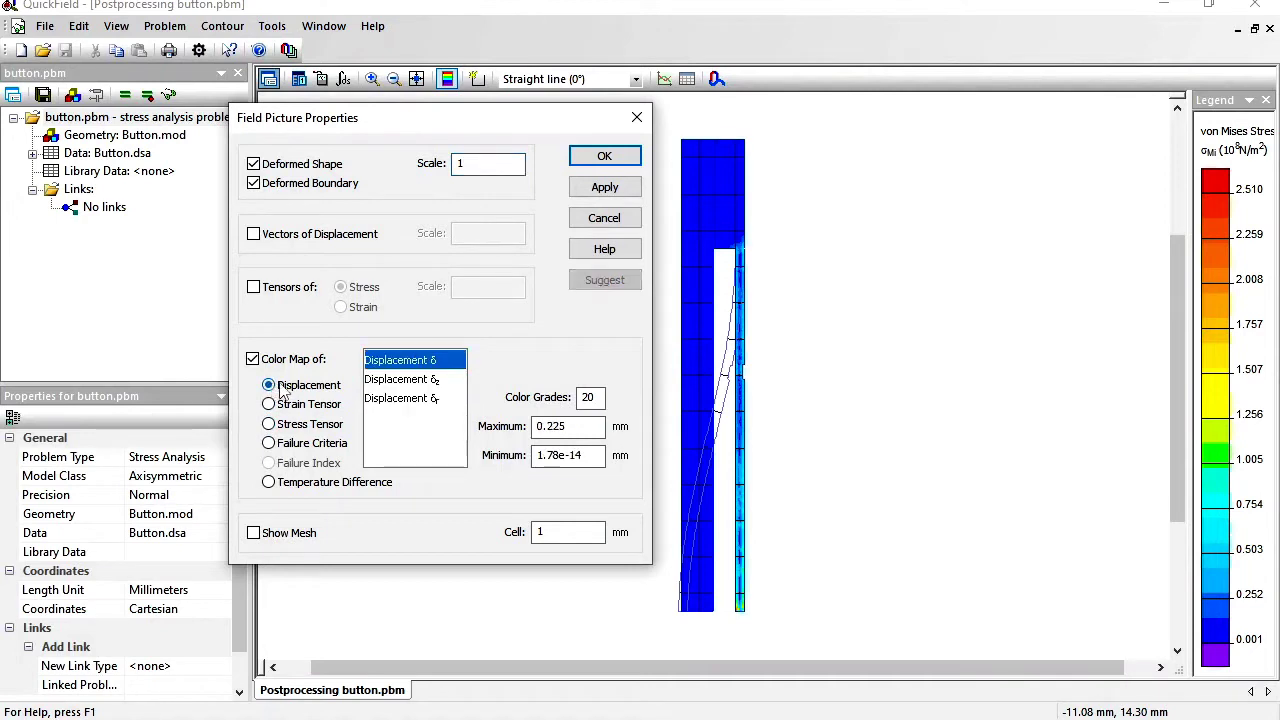
{"action": "left_click", "coordinate": [604, 160]}
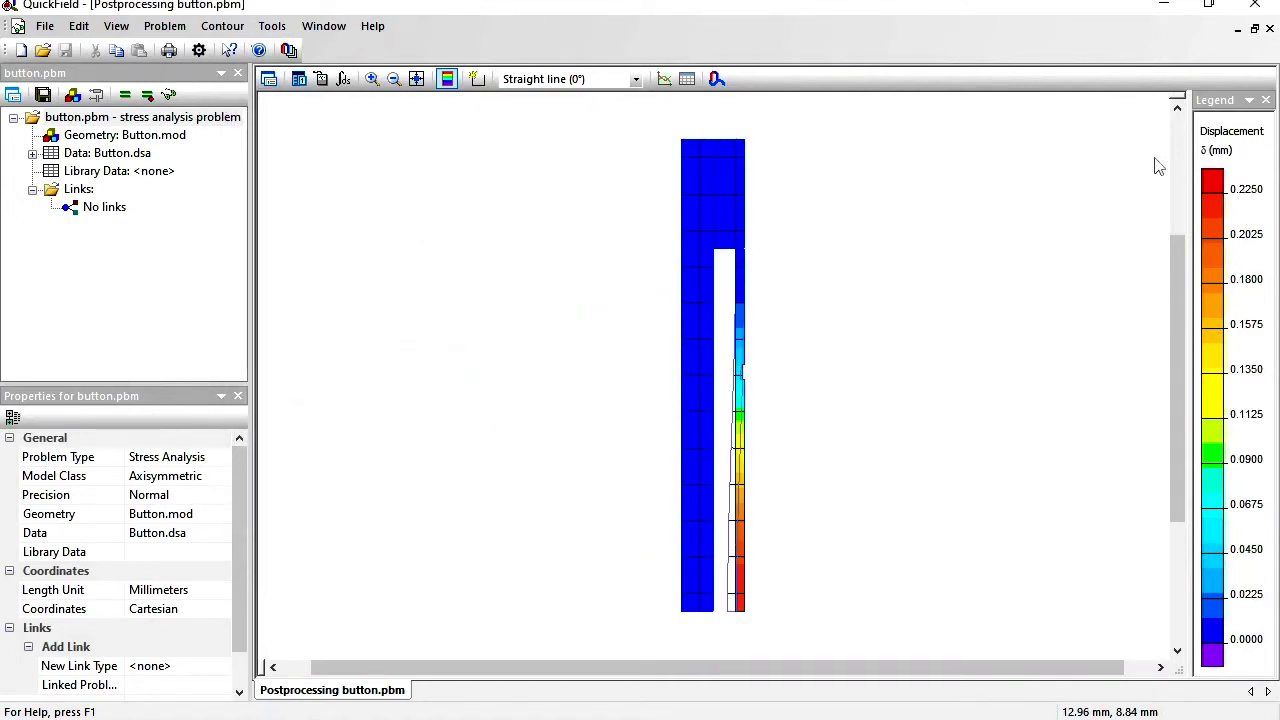
Draw a contour along the foil's inner surface at z = 1.5 mm from r = 10 to 0 mm, and plot and tabulate its results.
{"action": "left_click", "coordinate": [477, 79]}
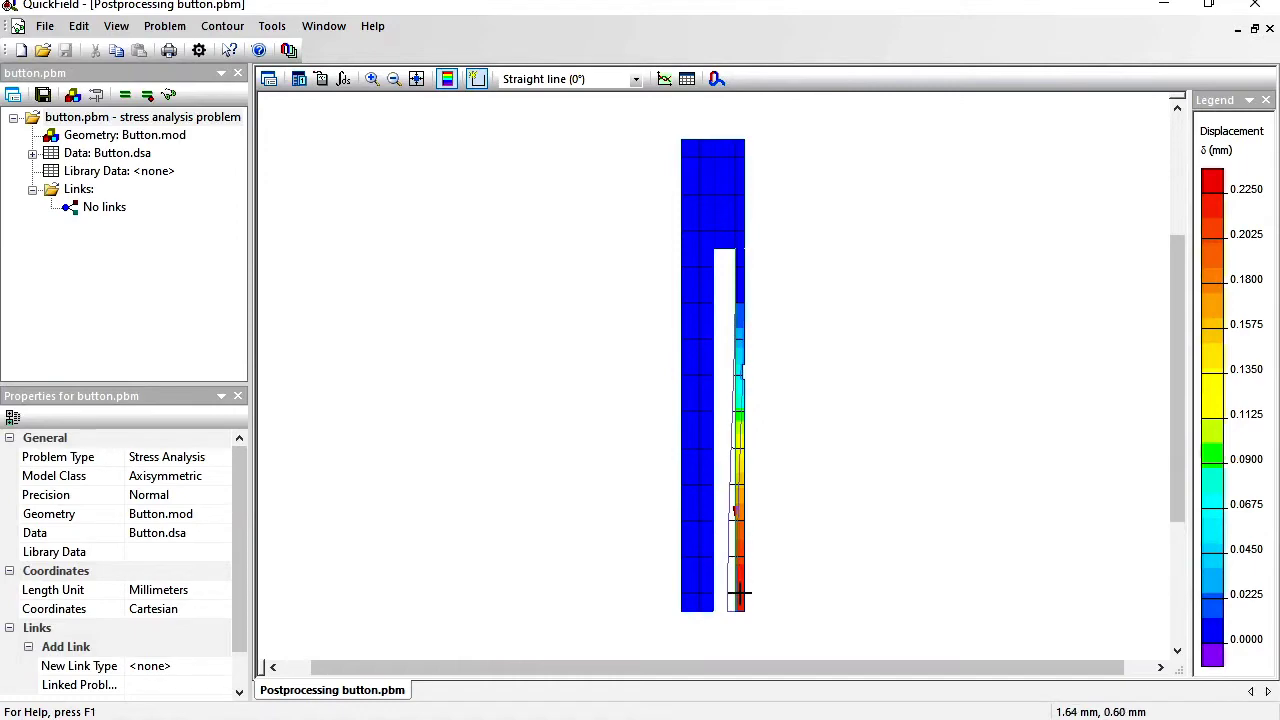
{"action": "left_click", "coordinate": [665, 78]}
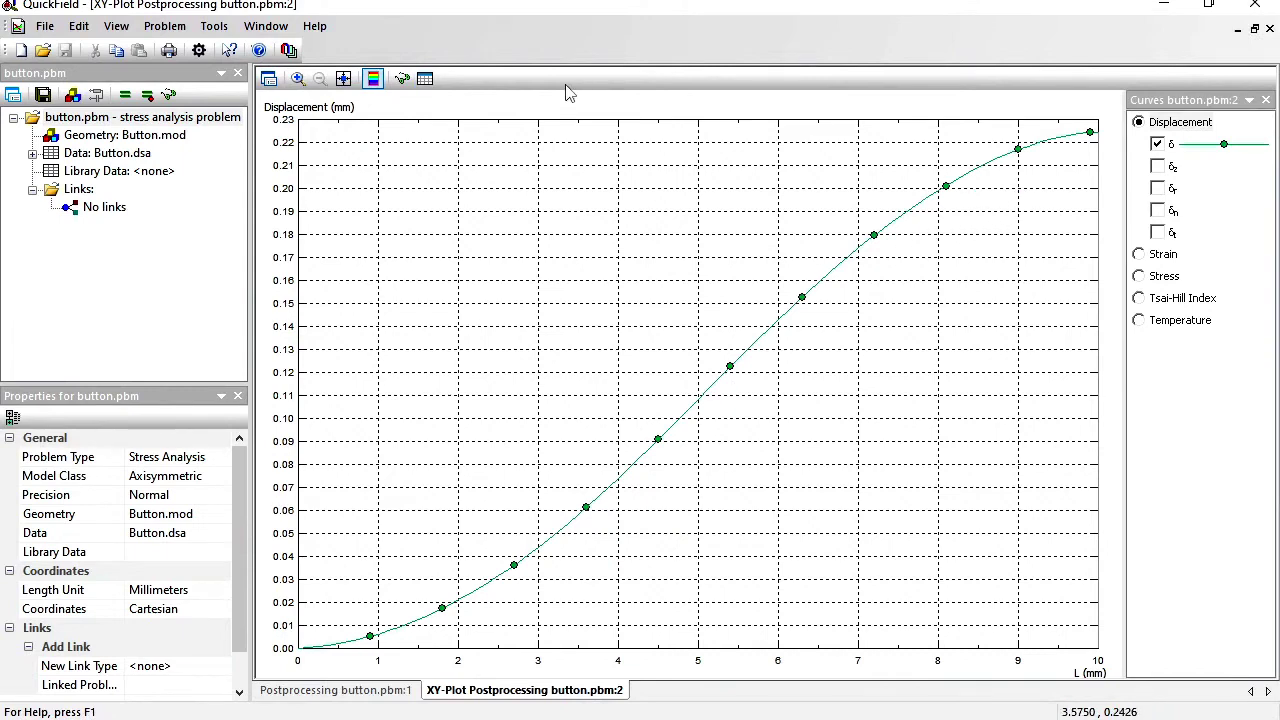
{"action": "left_click", "coordinate": [424, 78]}
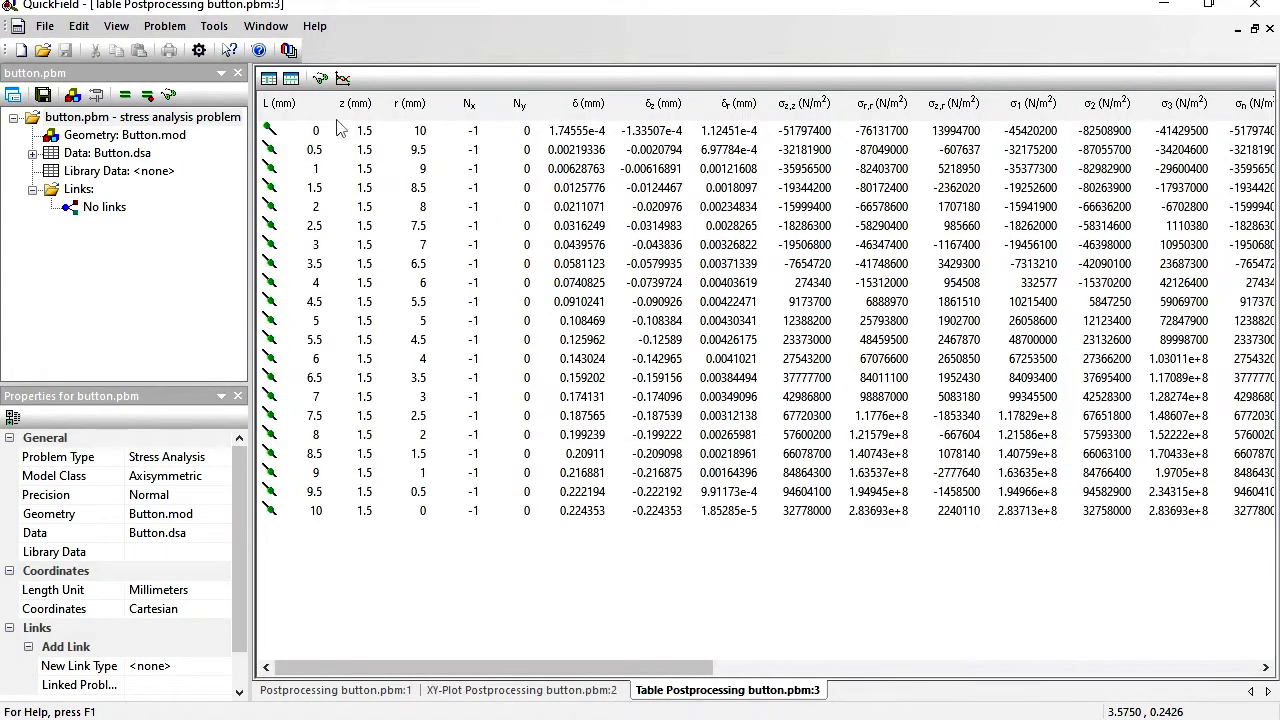
Limit the results table to the Coordinate r and Displacement dz columns.
{"action": "left_click", "coordinate": [270, 80]}
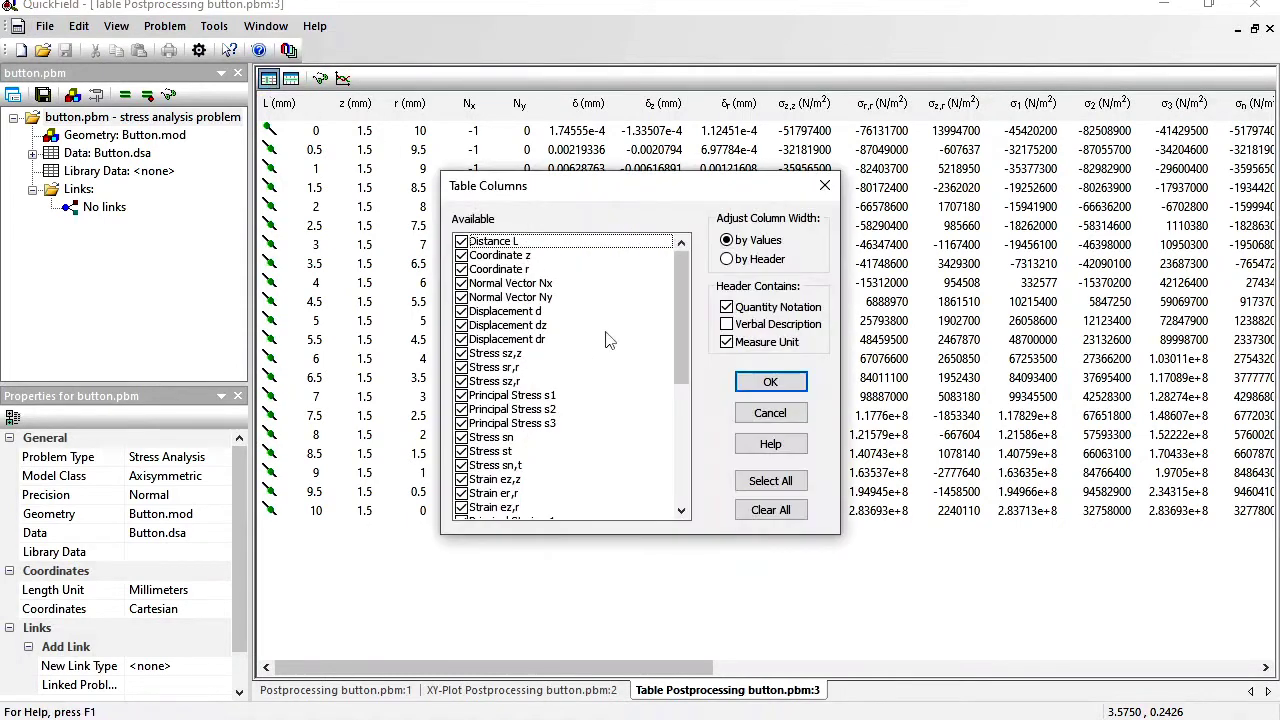
{"action": "left_click", "coordinate": [770, 509]}
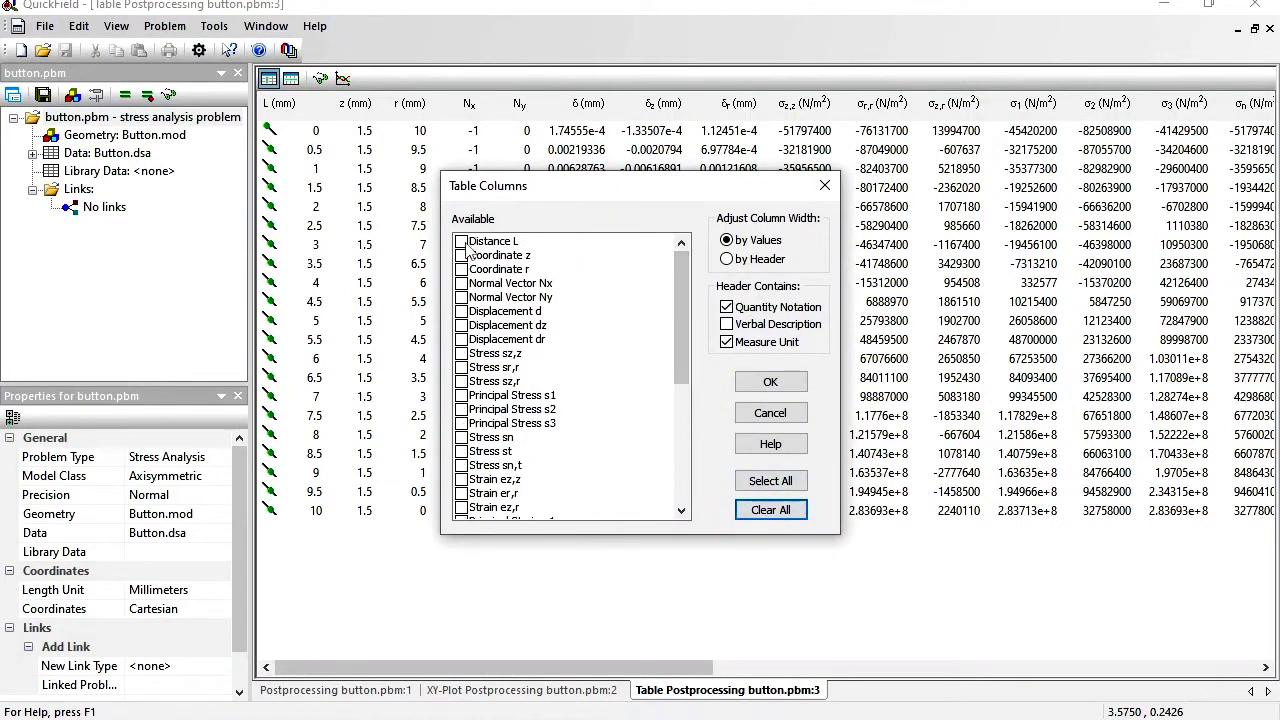
{"action": "left_click", "coordinate": [461, 270]}
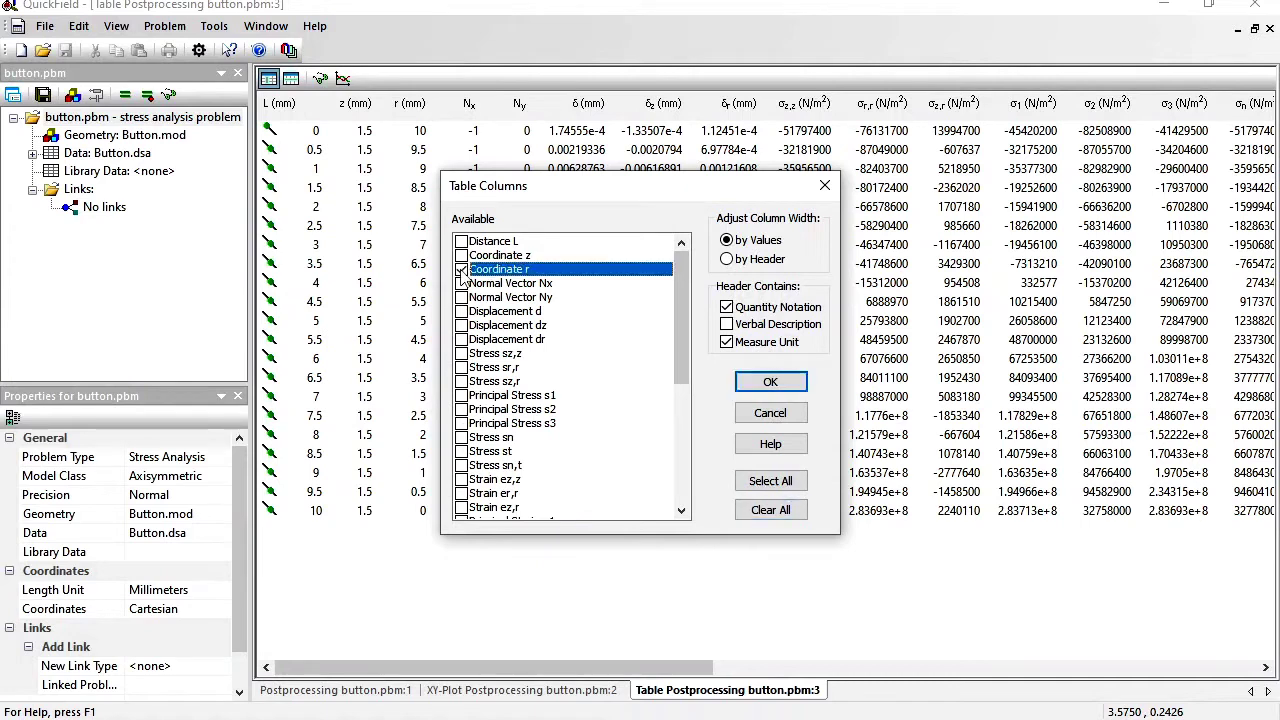
{"action": "left_click", "coordinate": [461, 326]}
{"action": "left_click", "coordinate": [764, 385]}
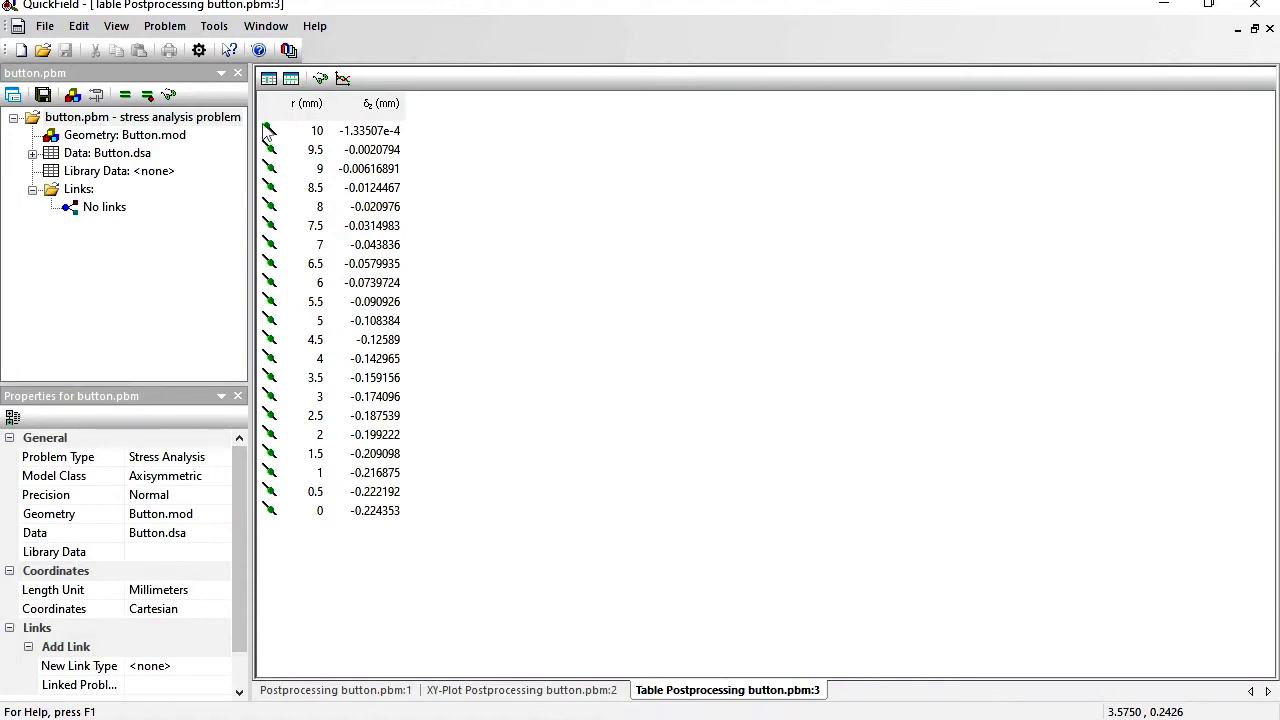
Start a new problem named button_ac with the AC Magnetics type and a frequency of 8e6 Hz.
{"action": "left_click", "coordinate": [20, 49]}
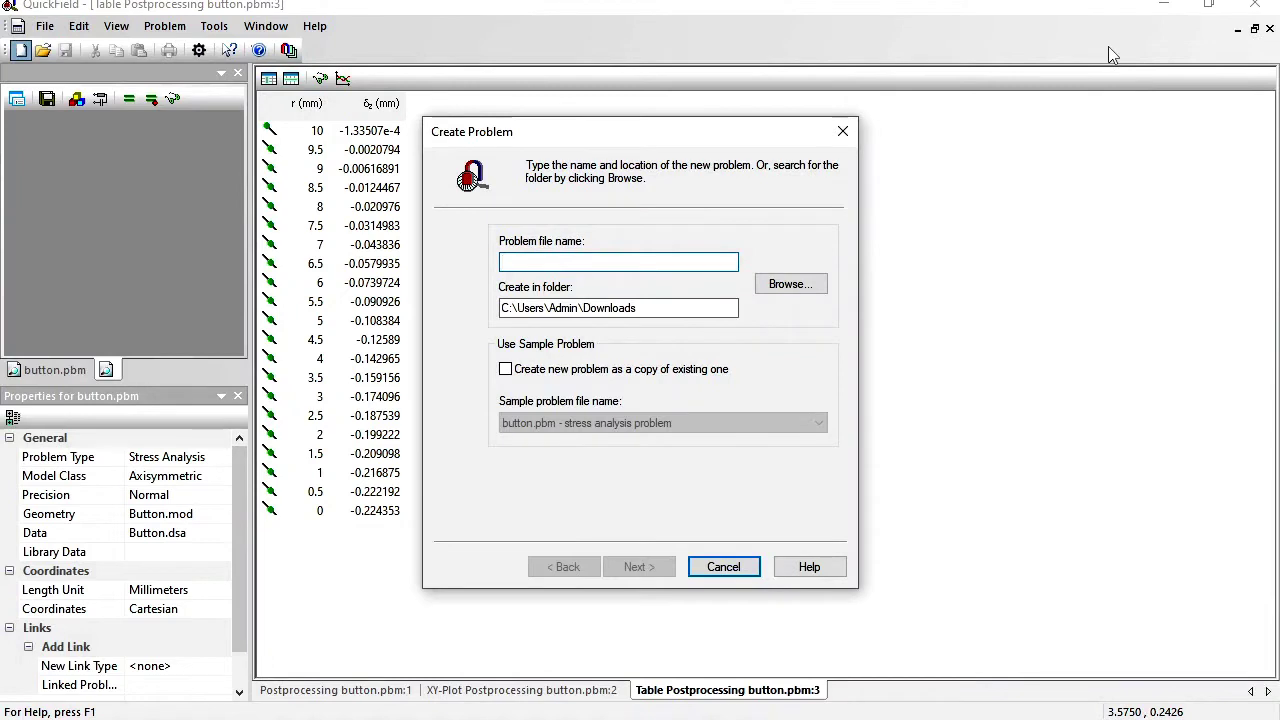
{"action": "type", "text": "button_ac"}
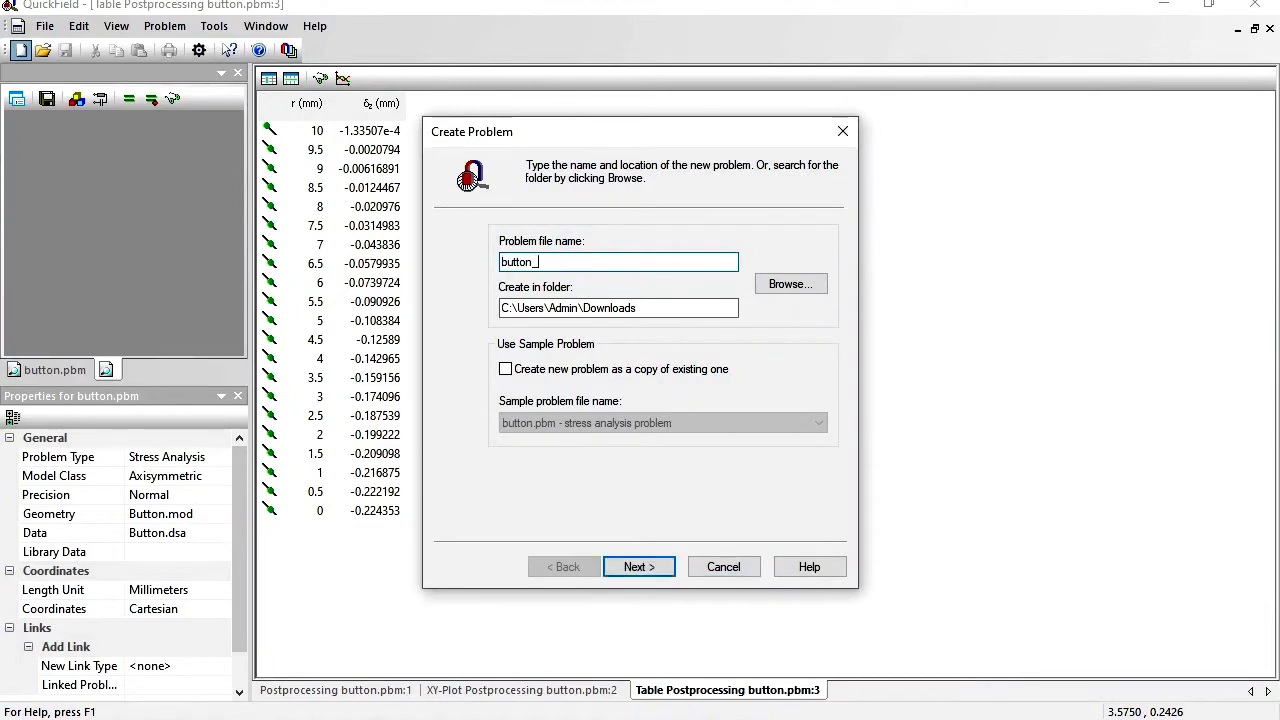
{"action": "left_click", "coordinate": [630, 566]}
{"action": "left_click", "coordinate": [600, 241]}
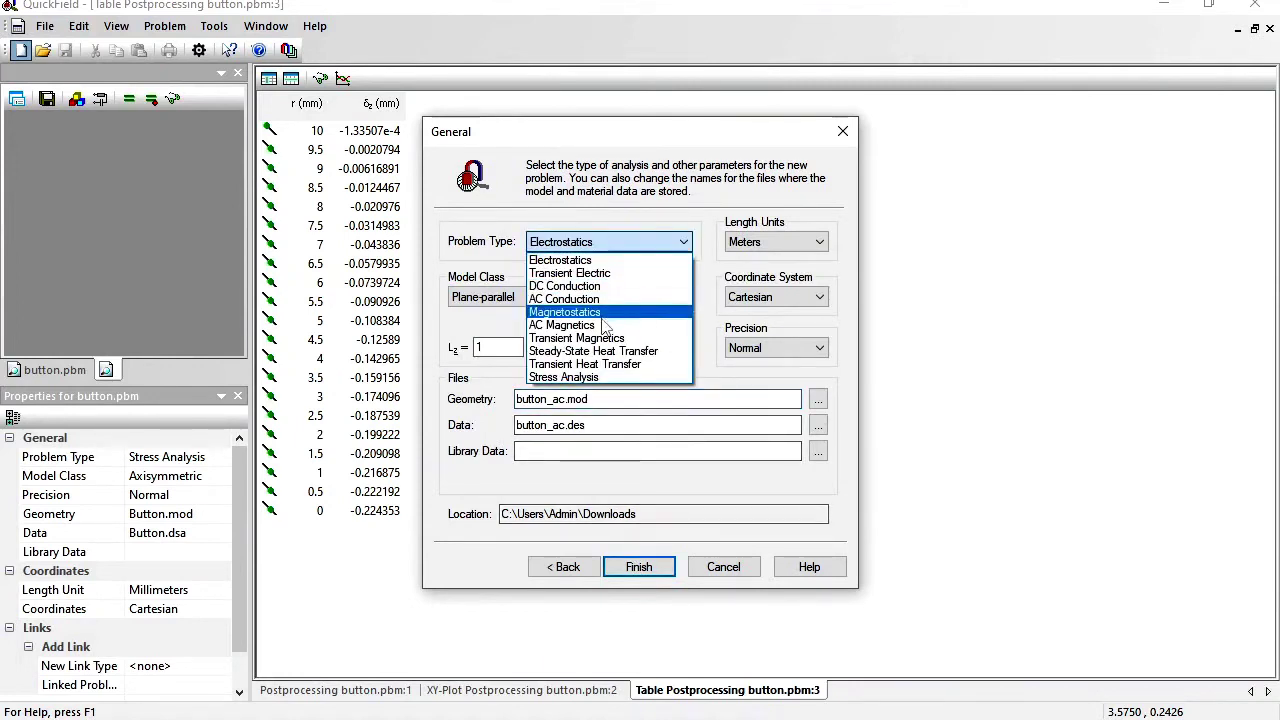
{"action": "left_click", "coordinate": [600, 325]}
{"action": "double_click", "coordinate": [626, 295]}
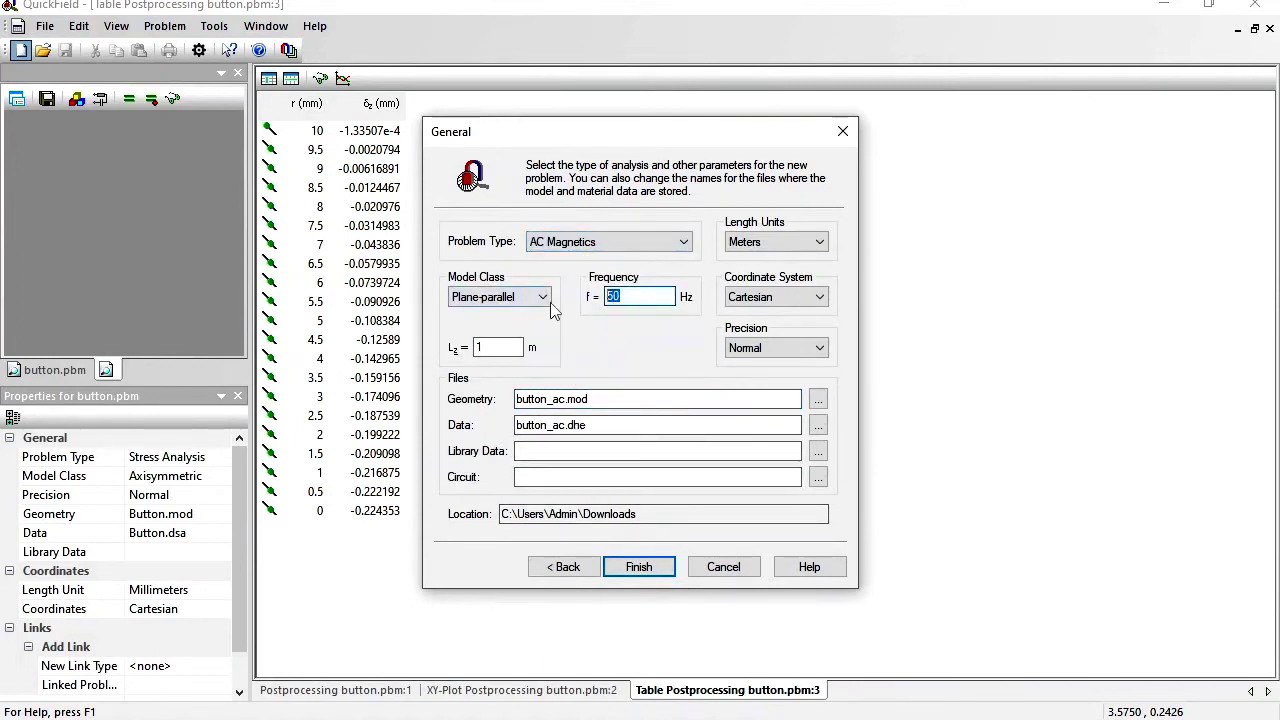
{"action": "type", "text": "8e6"}
Make the new problem axisymmetric with millimetres as length units, and finish creating it.
{"action": "left_click", "coordinate": [525, 298]}
{"action": "left_click", "coordinate": [505, 329]}
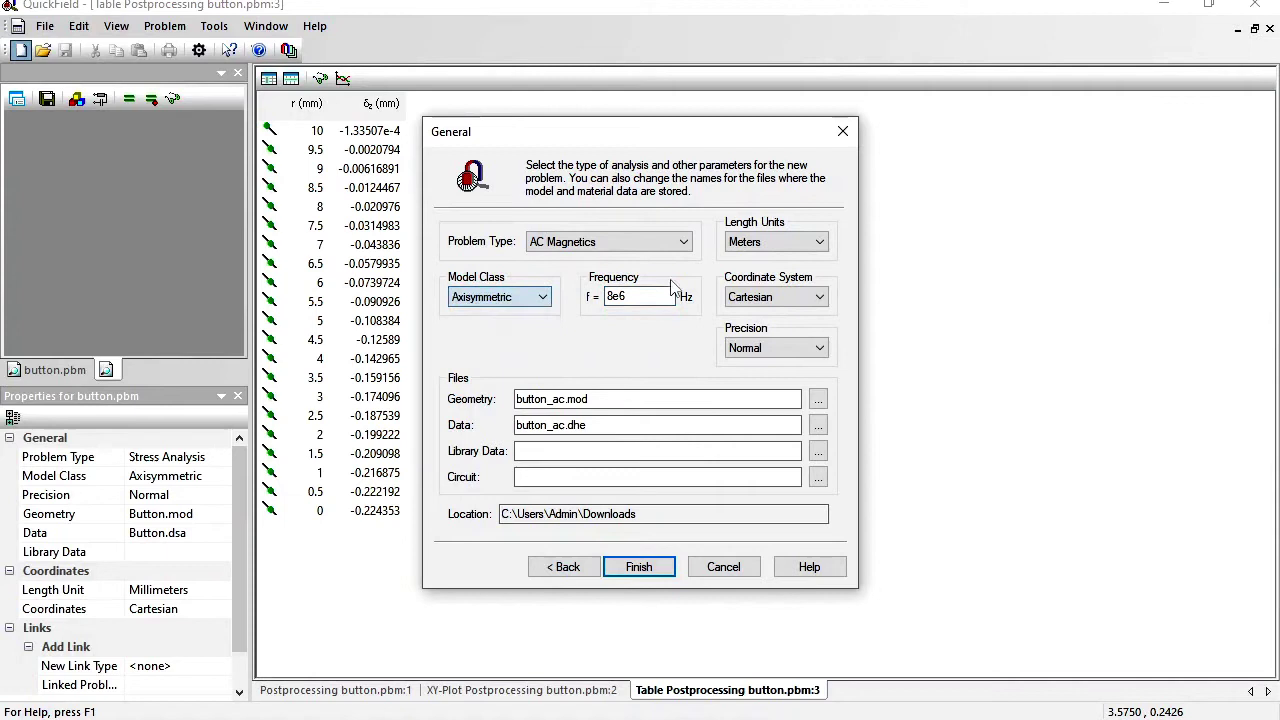
{"action": "left_click", "coordinate": [784, 246]}
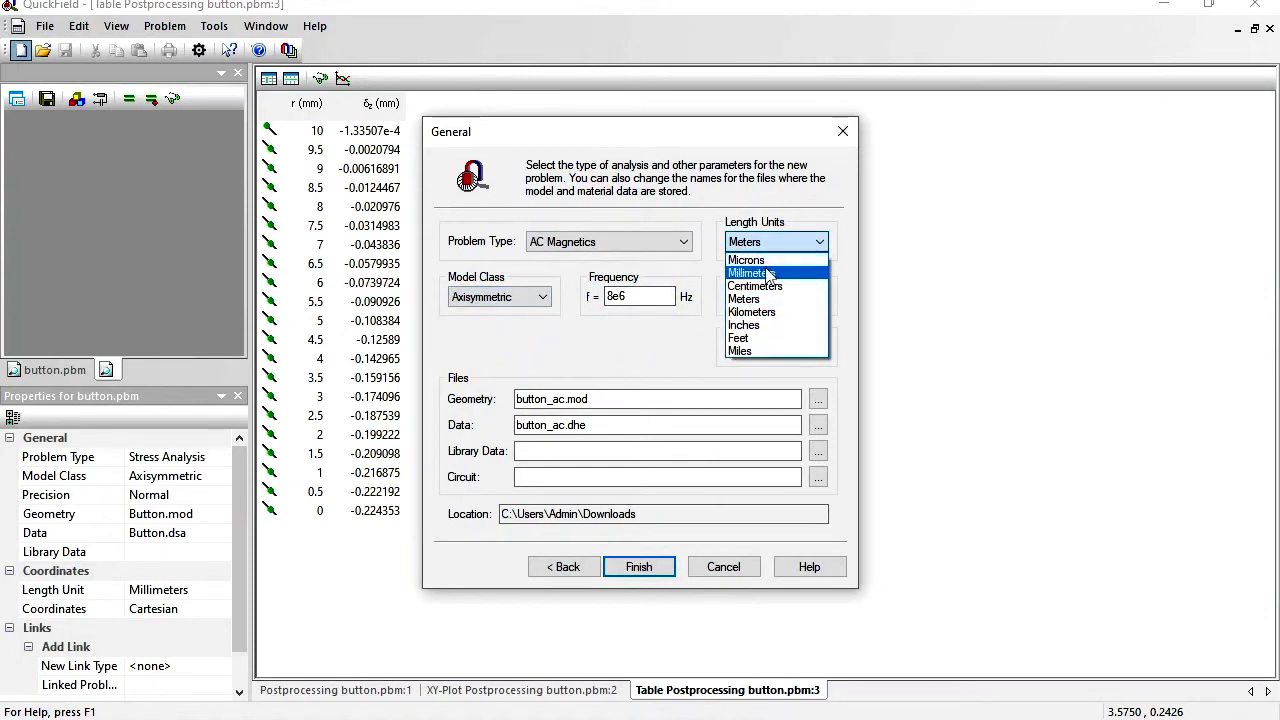
{"action": "left_click", "coordinate": [768, 274]}
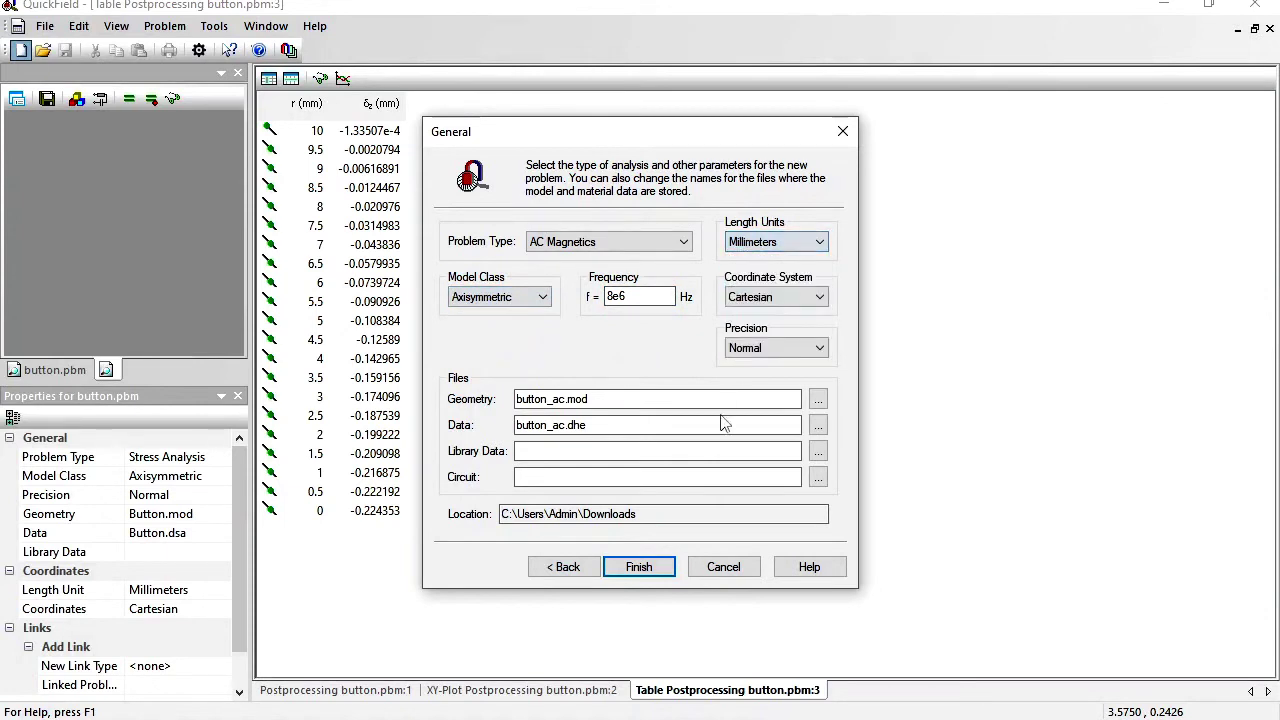
{"action": "left_click", "coordinate": [640, 567]}
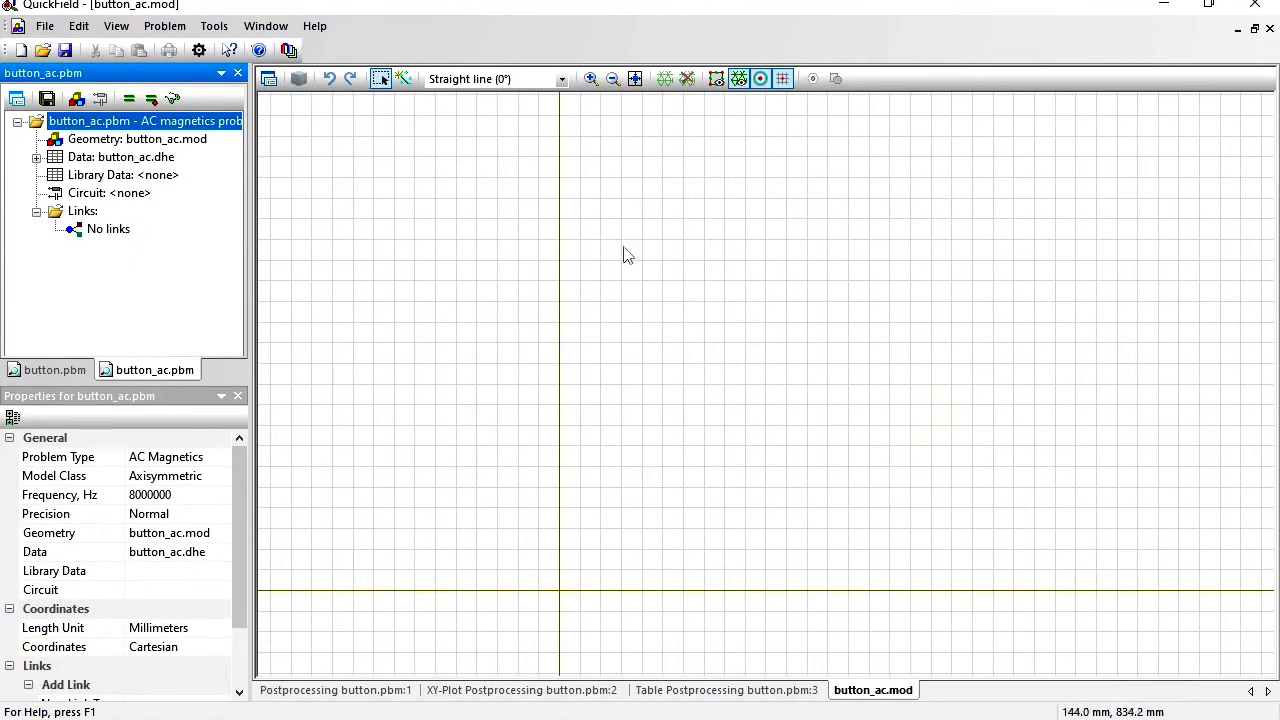
Import the geometry from Inductive_touch_sensor.dxf in the inductive_touch_button folder into the empty button_ac model.
{"action": "left_click", "coordinate": [424, 278]}
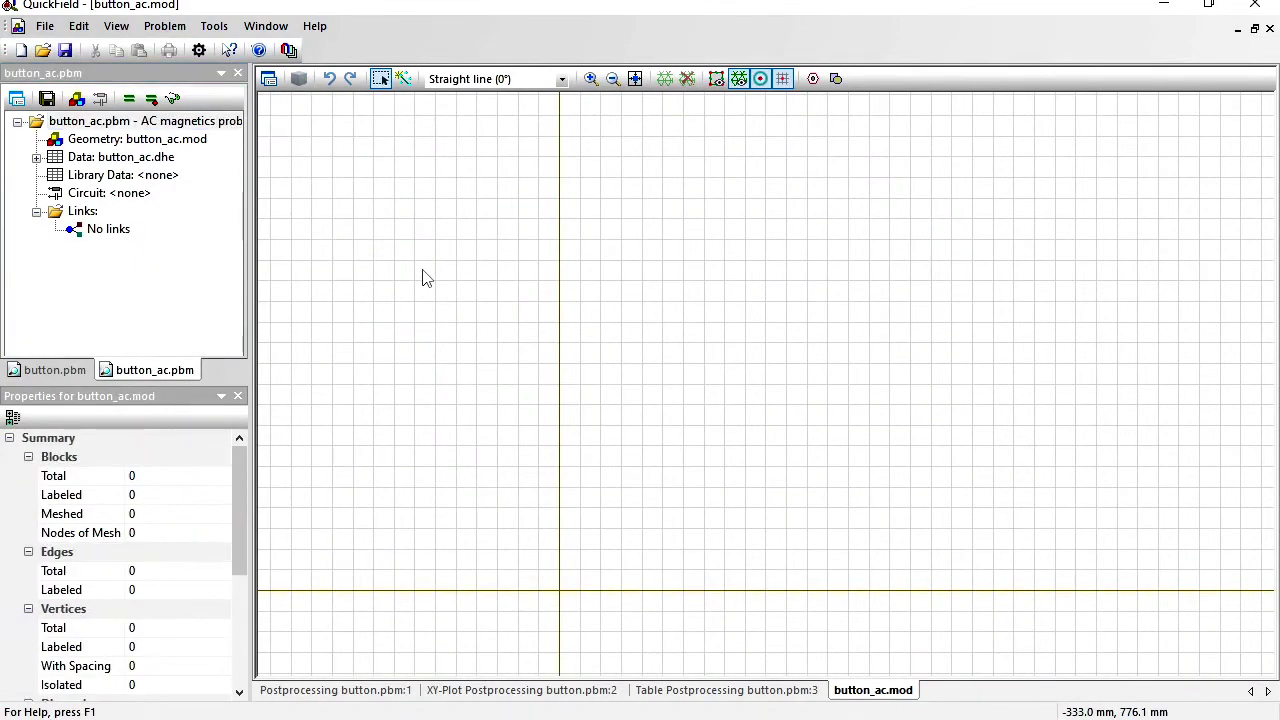
{"action": "left_click", "coordinate": [45, 26]}
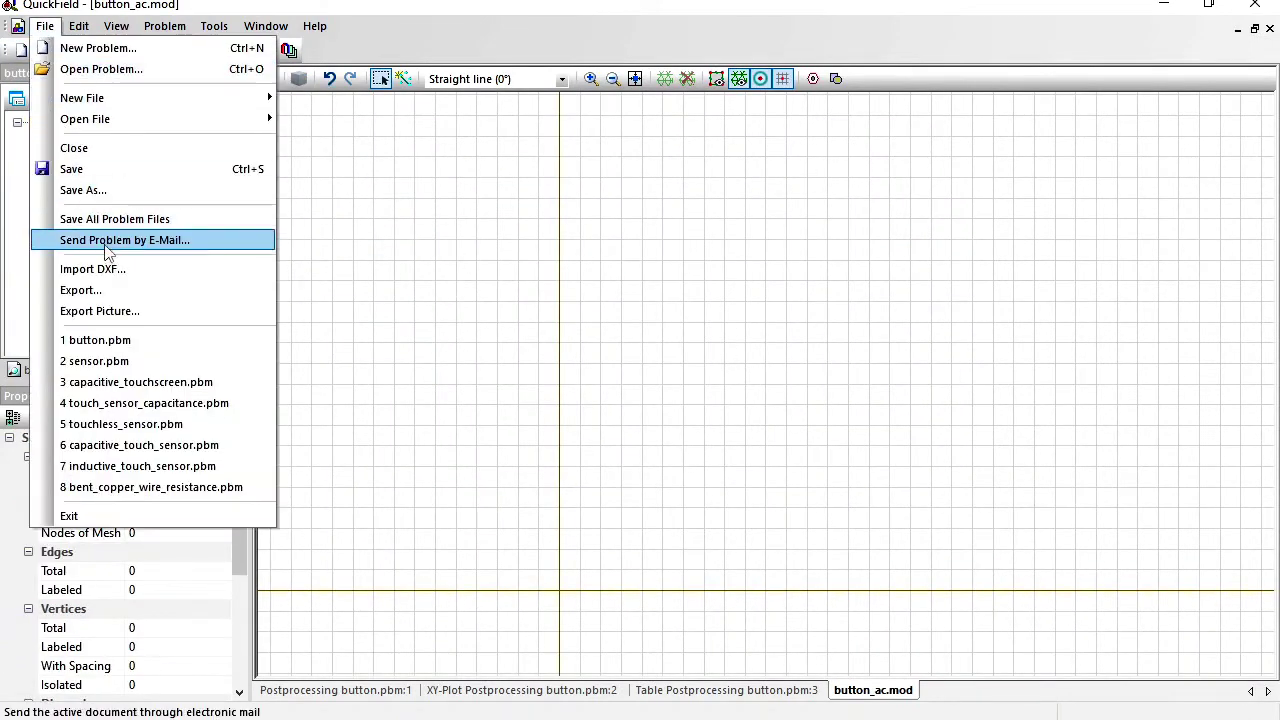
{"action": "left_click", "coordinate": [113, 270]}
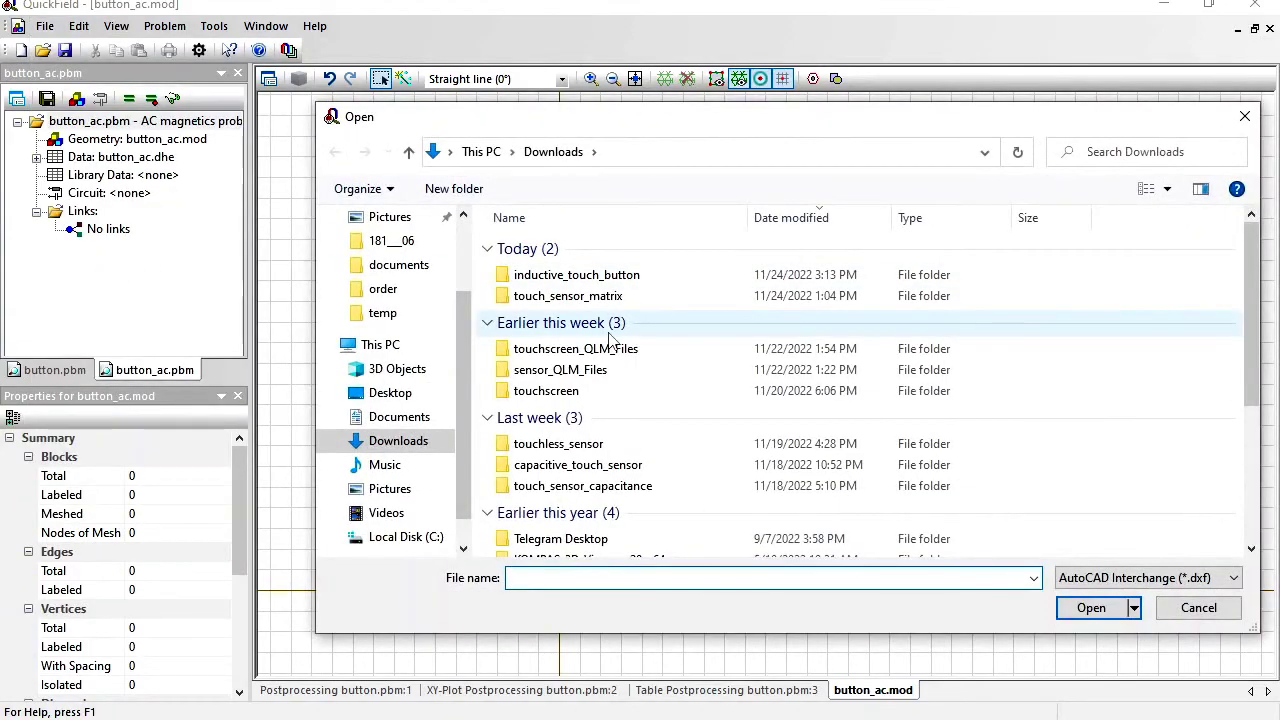
{"action": "double_click", "coordinate": [560, 274]}
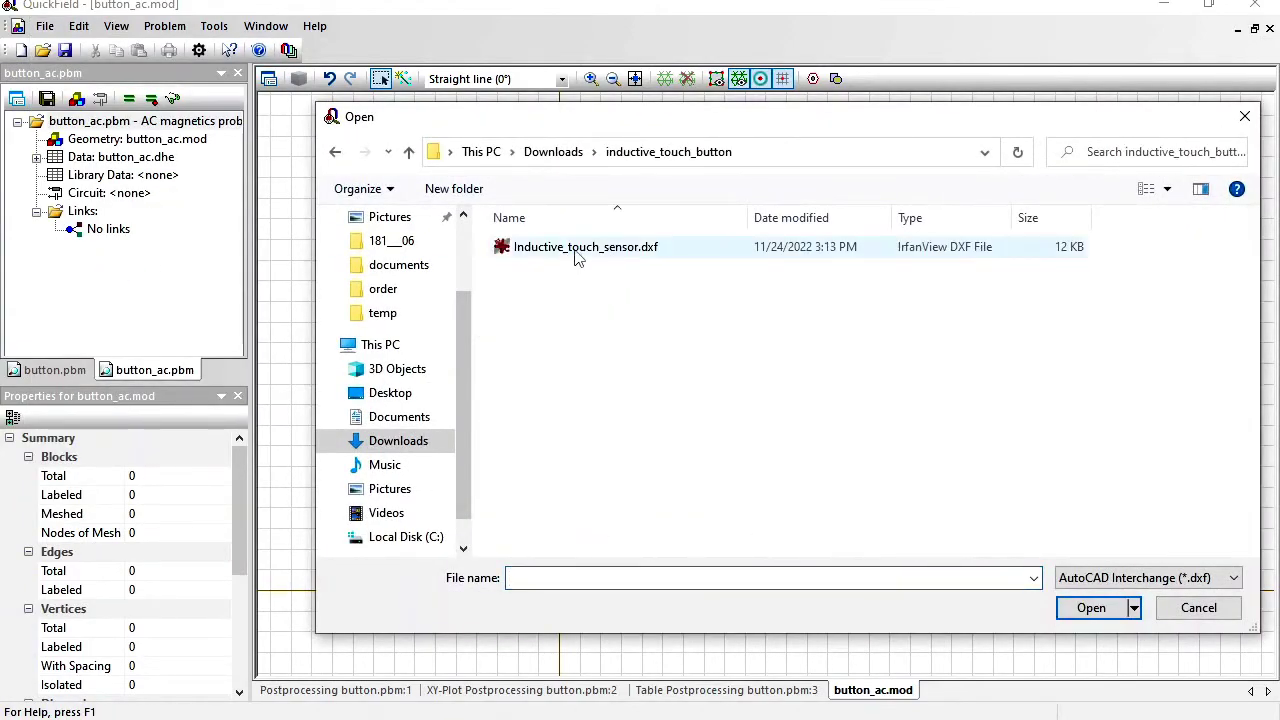
{"action": "double_click", "coordinate": [577, 257]}
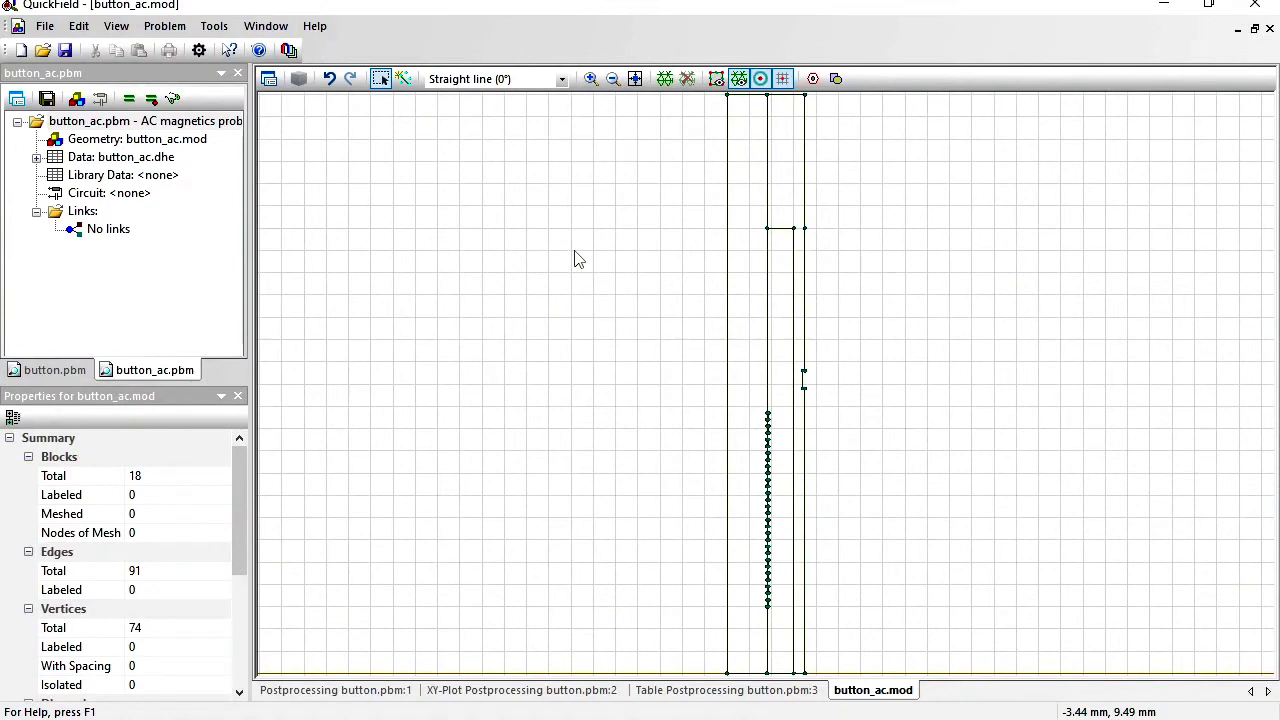
Label the leftmost full-height block of the imported geometry as dielectric.
{"action": "left_click", "coordinate": [733, 266]}
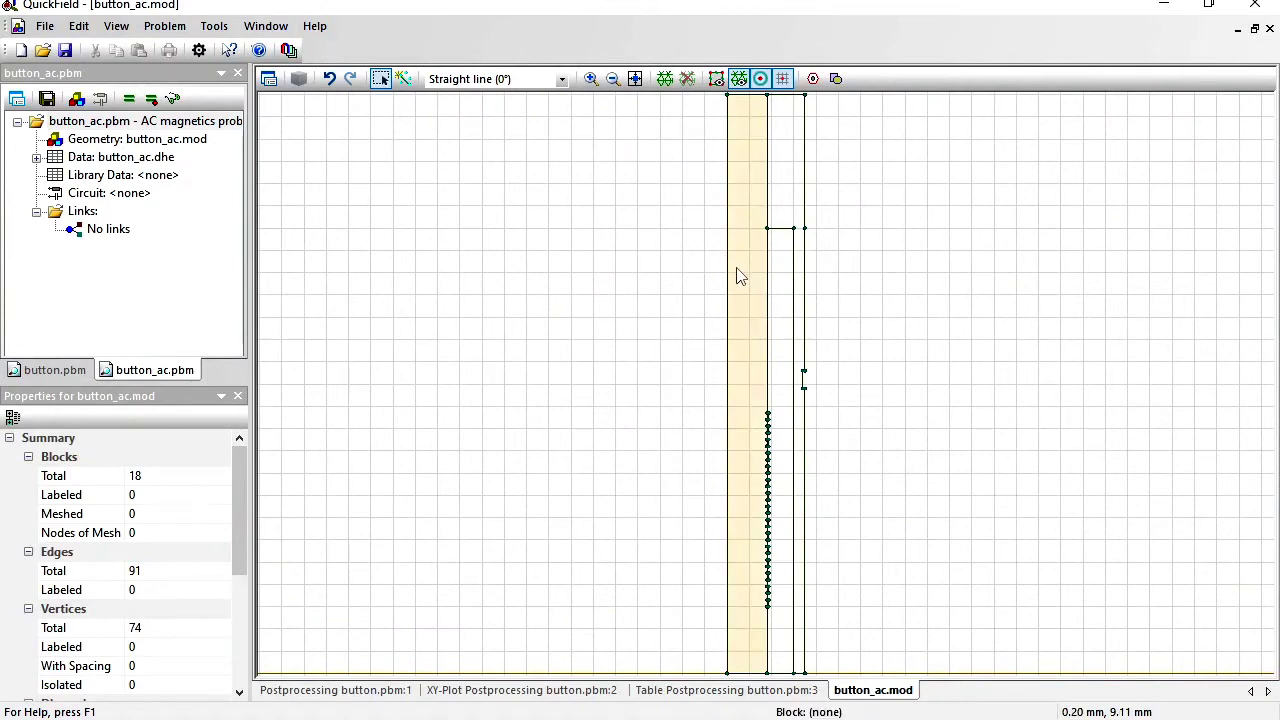
{"action": "left_click", "coordinate": [183, 517]}
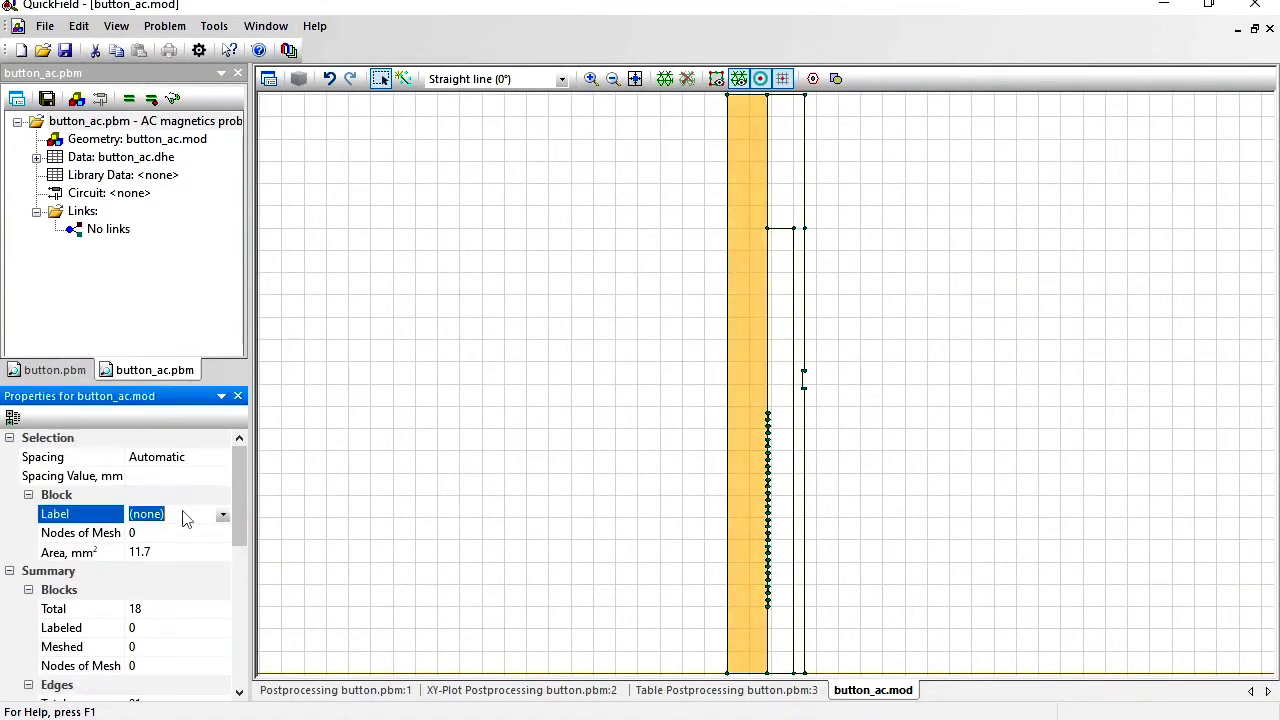
{"action": "type", "text": "dielectric"}
{"action": "key", "text": "Return"}
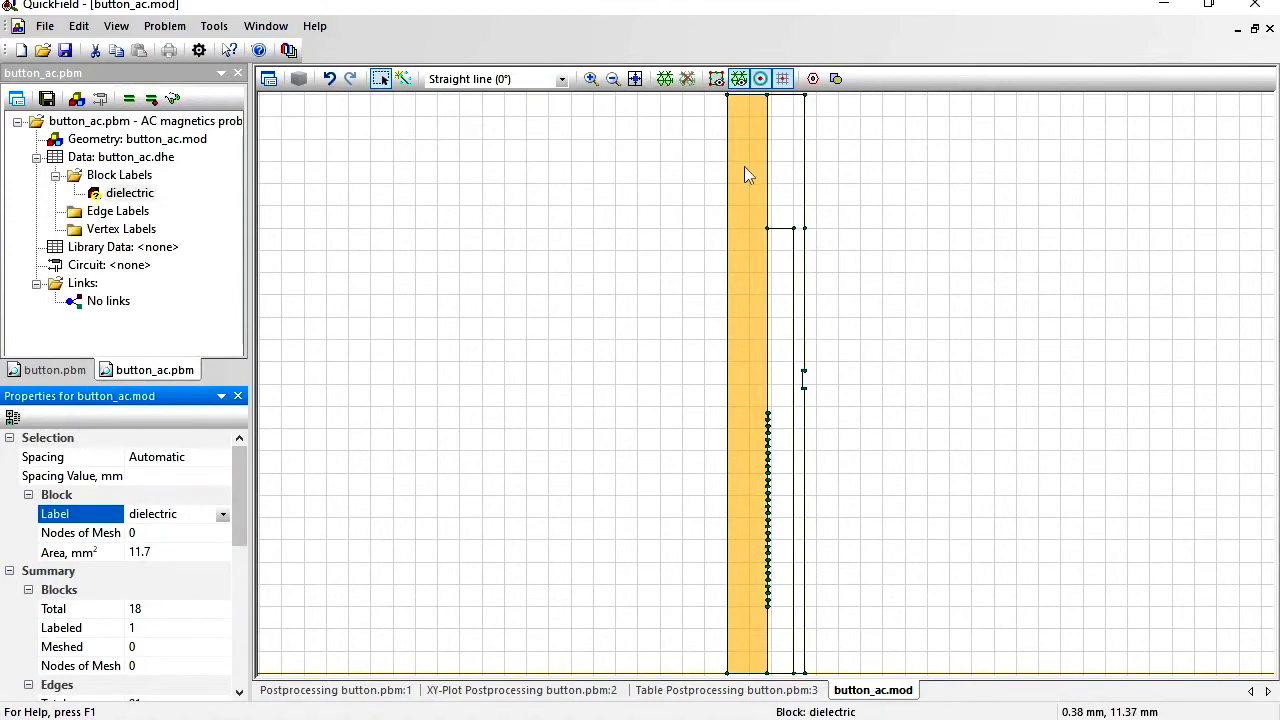
Label the L-shaped block on the far side of the dielectric, which includes the thin outer strip, as foil.
{"action": "left_click", "coordinate": [782, 172]}
{"action": "left_click", "coordinate": [188, 514]}
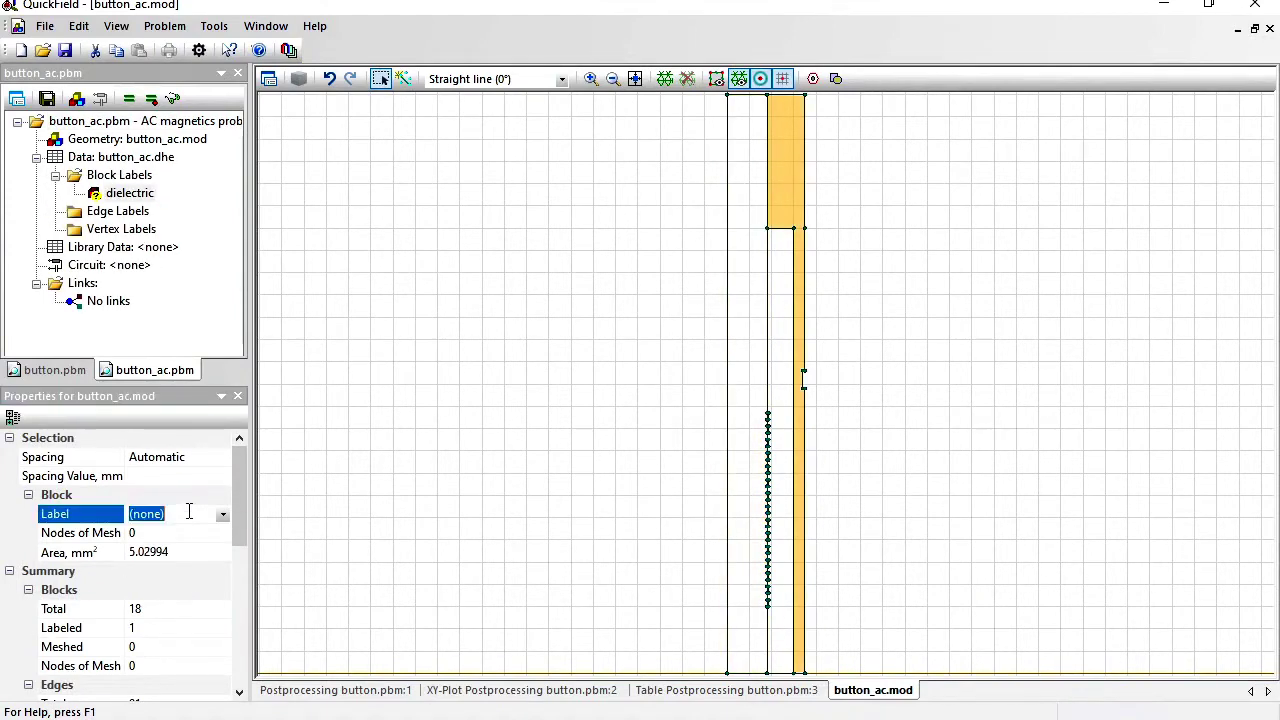
{"action": "type", "text": "f"}
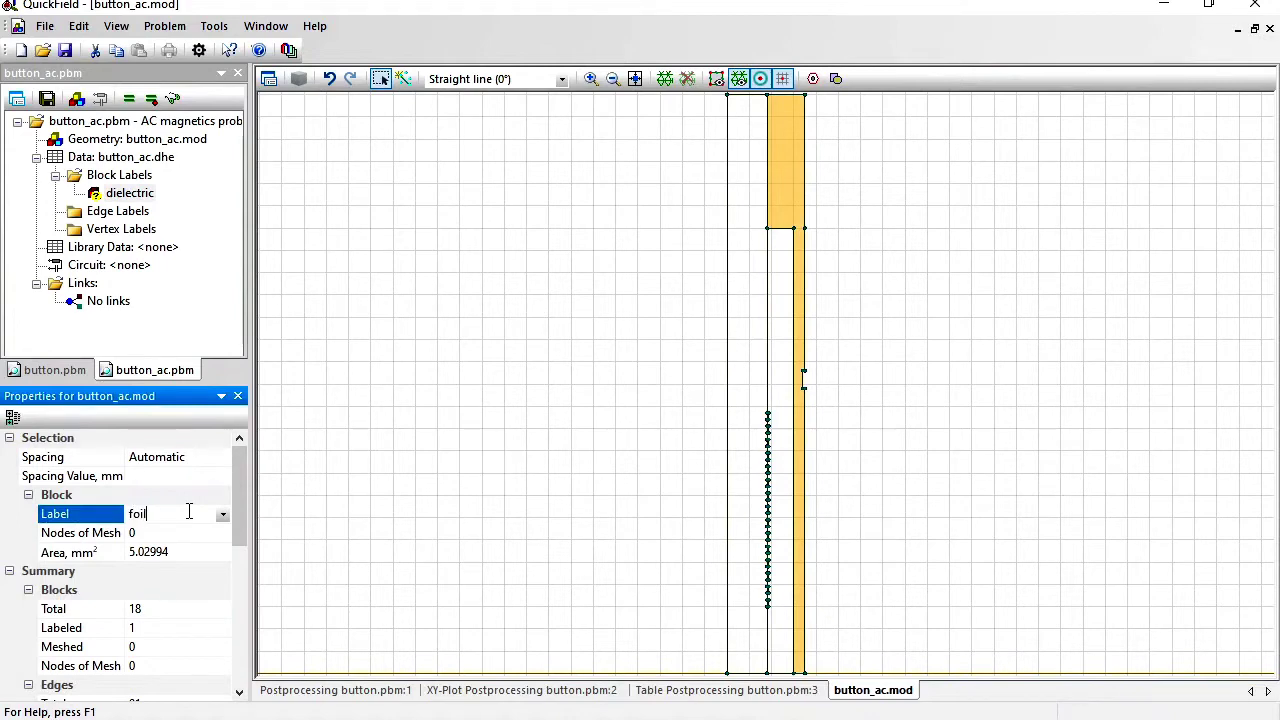
{"action": "type", "text": "oil"}
{"action": "key", "text": "Return"}
Label the gap block enclosed between the dielectric and the foil as air.
{"action": "left_click", "coordinate": [780, 320]}
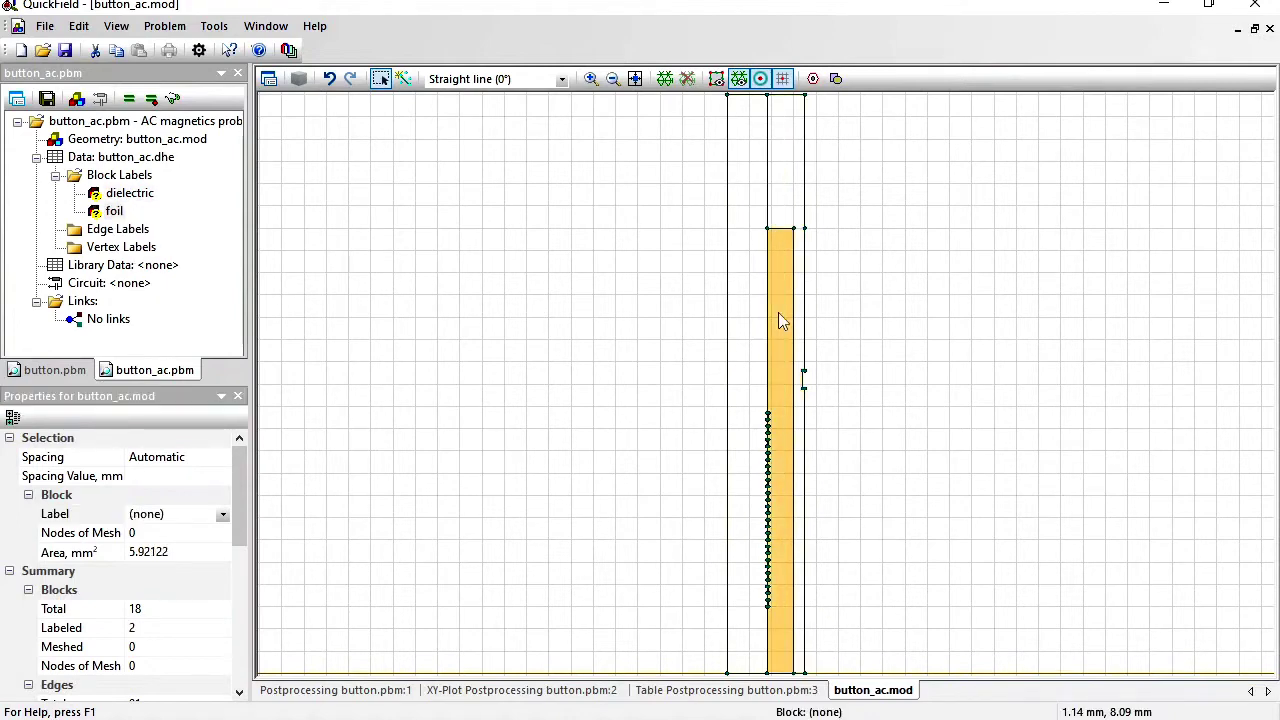
{"action": "left_click", "coordinate": [188, 514]}
{"action": "type", "text": "air"}
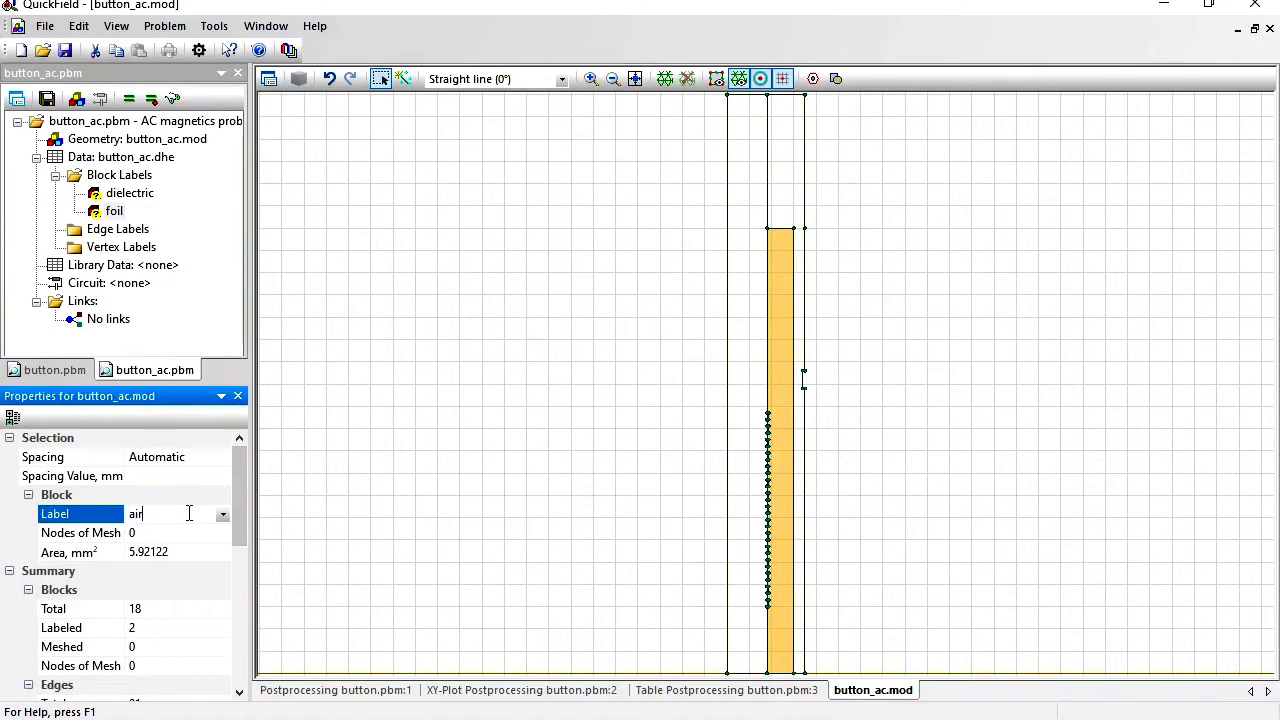
{"action": "key", "text": "Return"}
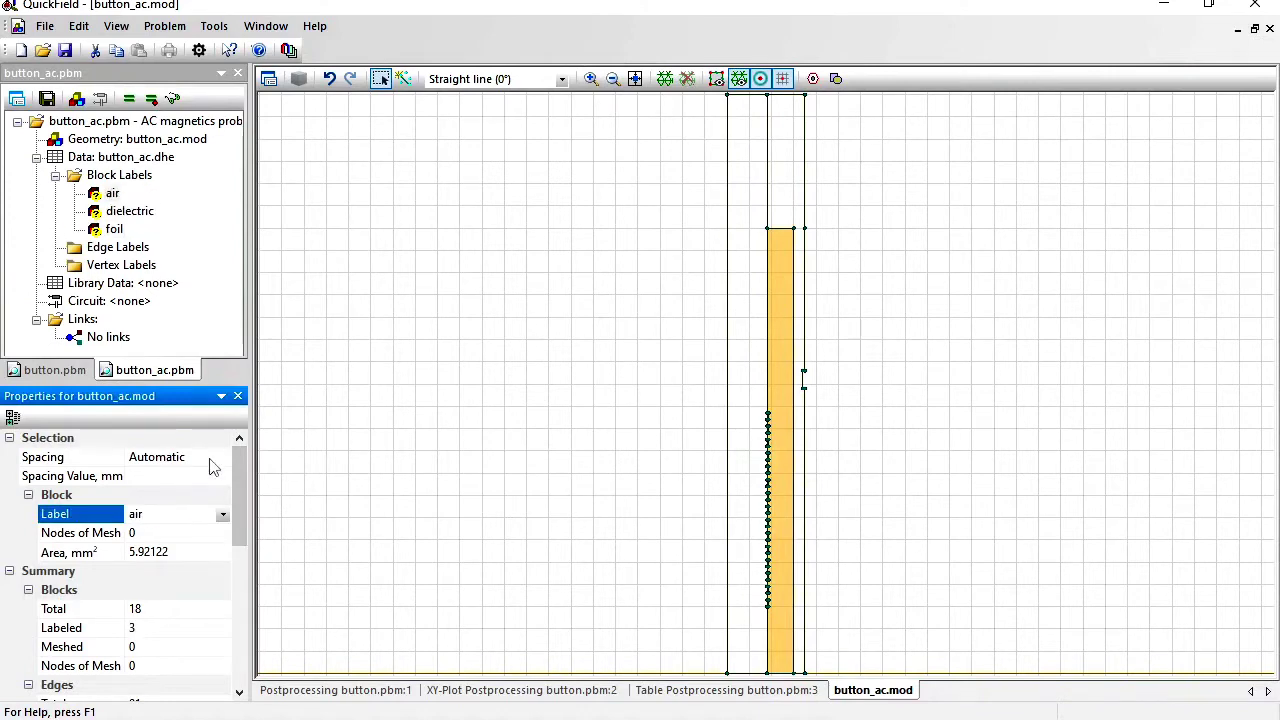
Label all 15 small conductor blocks along the dielectric's surface together as coil.
{"action": "left_click", "coordinate": [590, 78]}
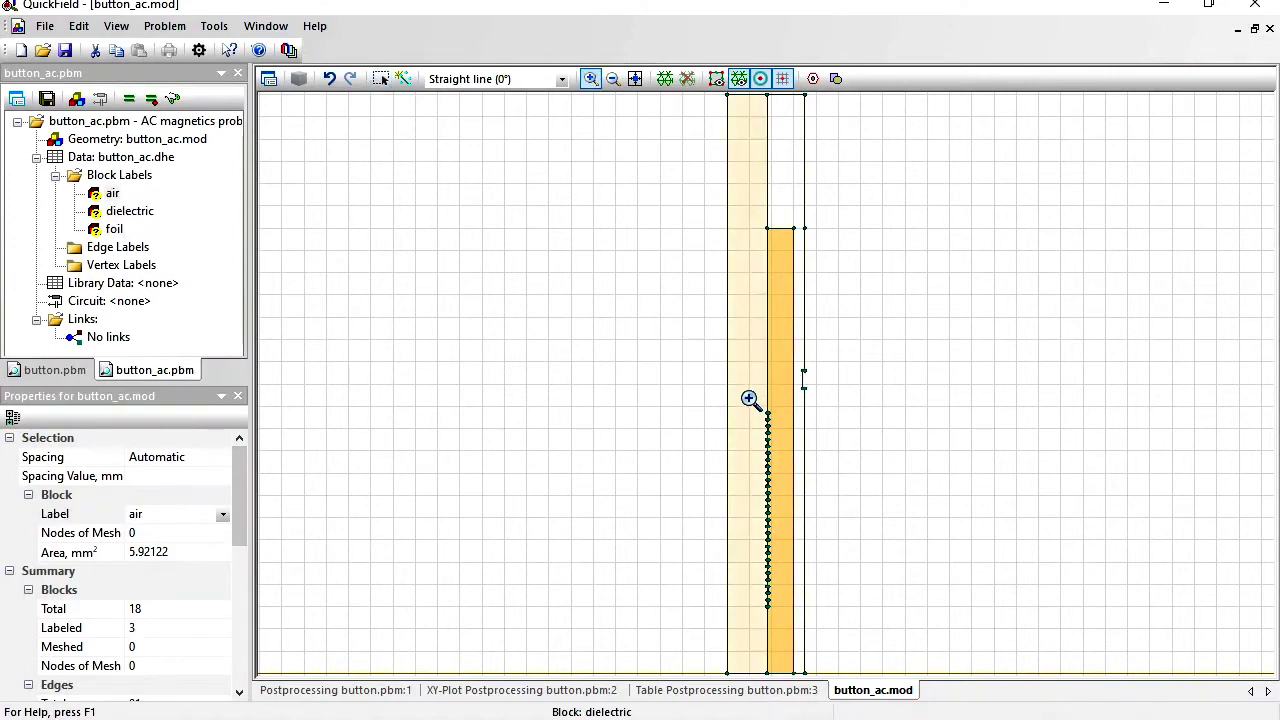
{"action": "left_click_drag", "start_coordinate": [751, 402], "coordinate": [791, 624]}
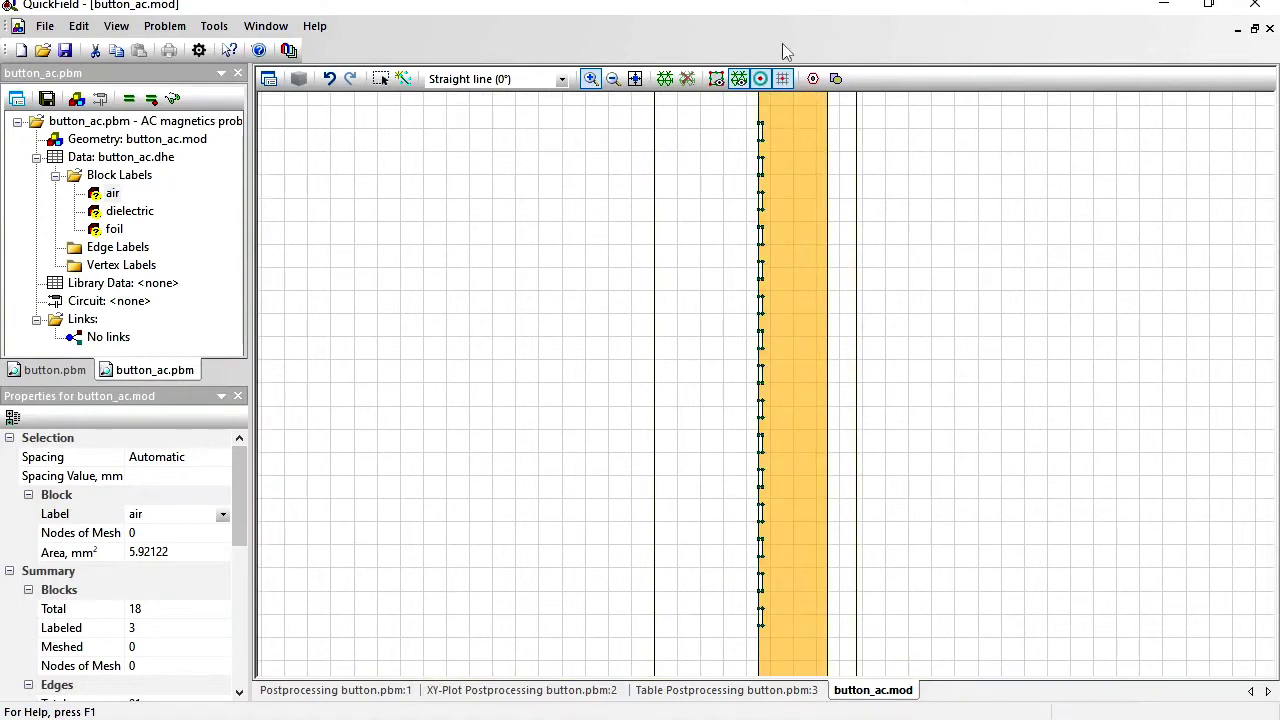
{"action": "left_click", "coordinate": [380, 78]}
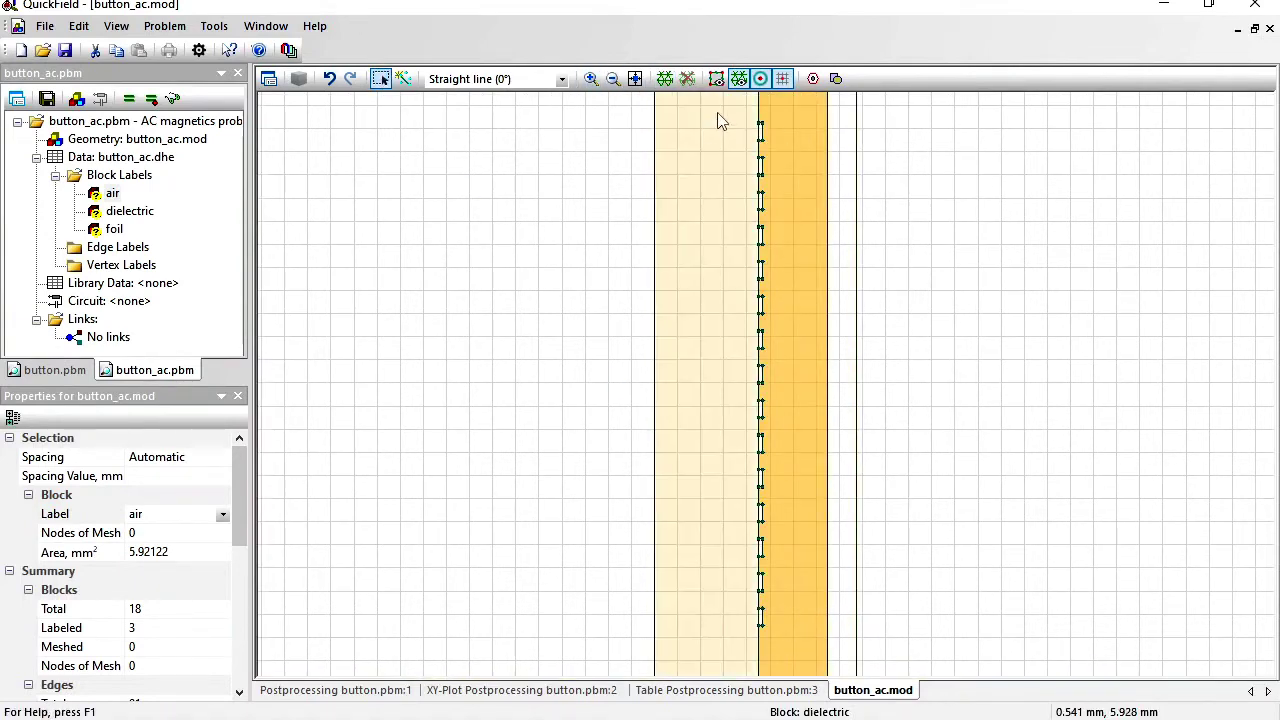
{"action": "left_click_drag", "start_coordinate": [718, 121], "coordinate": [792, 645]}
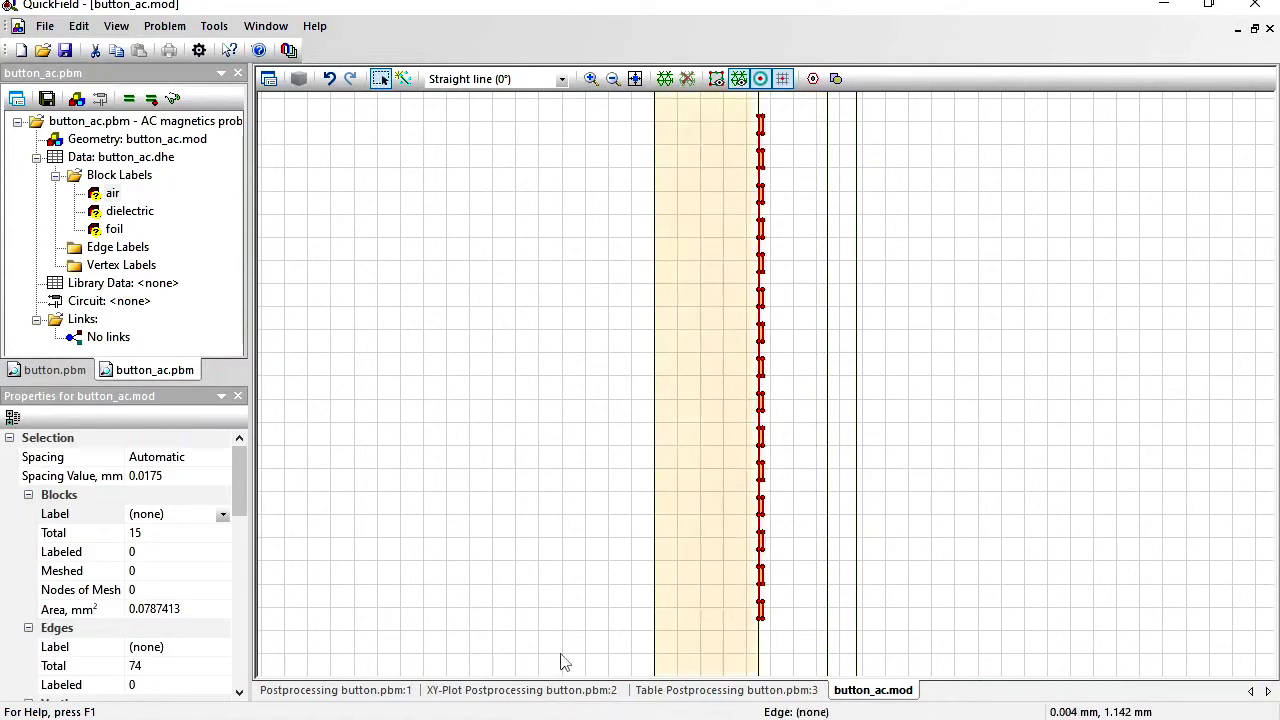
{"action": "left_click", "coordinate": [181, 516]}
{"action": "type", "text": "coil"}
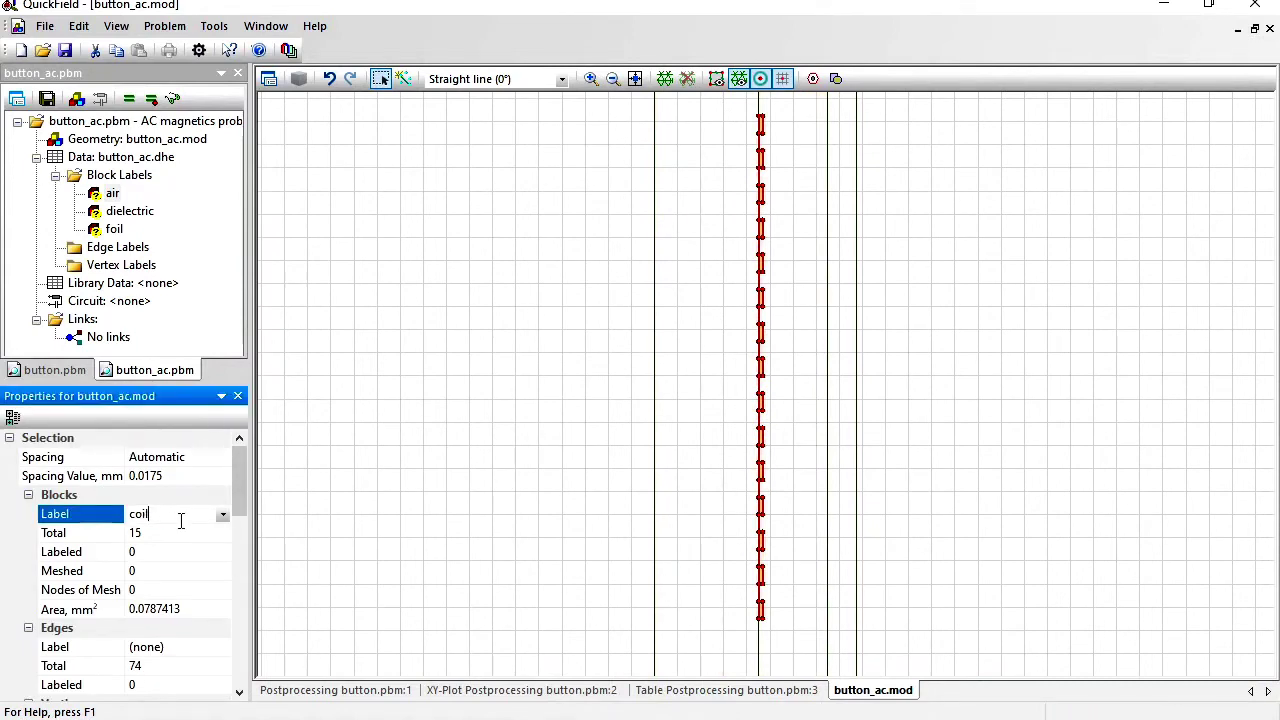
{"action": "key", "text": "Return"}
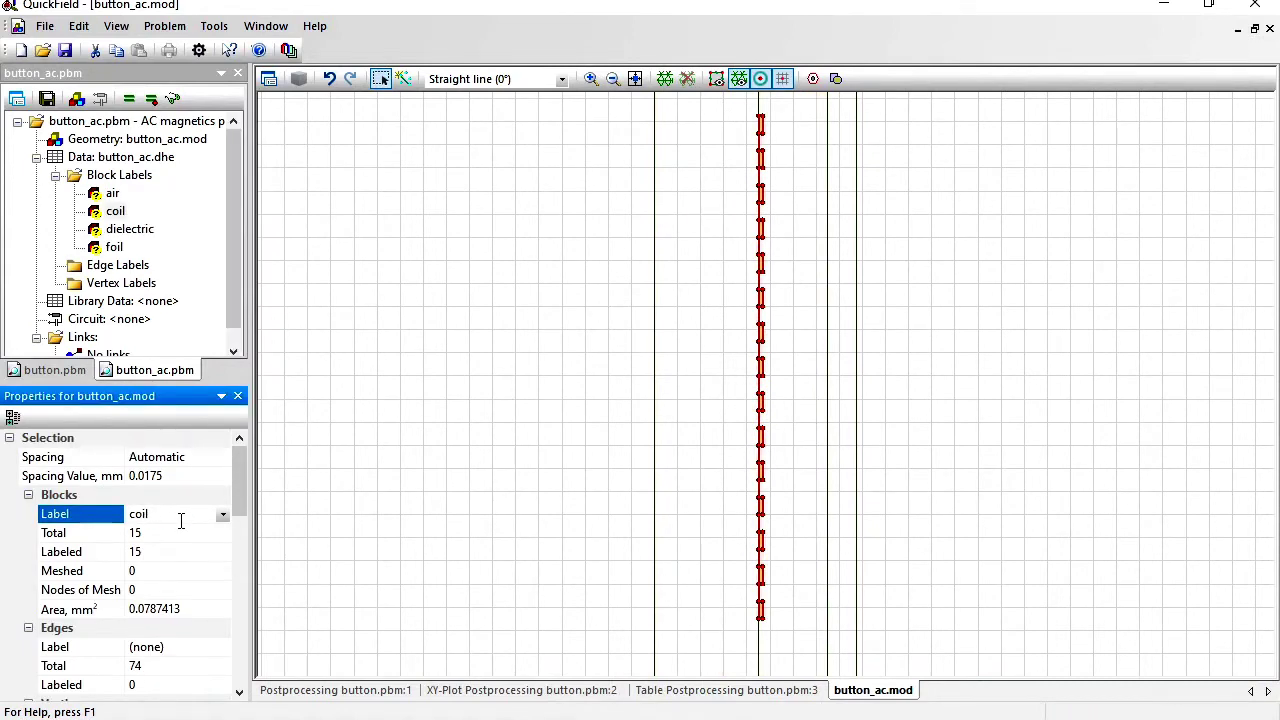
Draw a straight line along the symmetry axis from z = -26 mm to z = 30 mm, through the button geometry.
{"action": "left_click", "coordinate": [635, 79]}
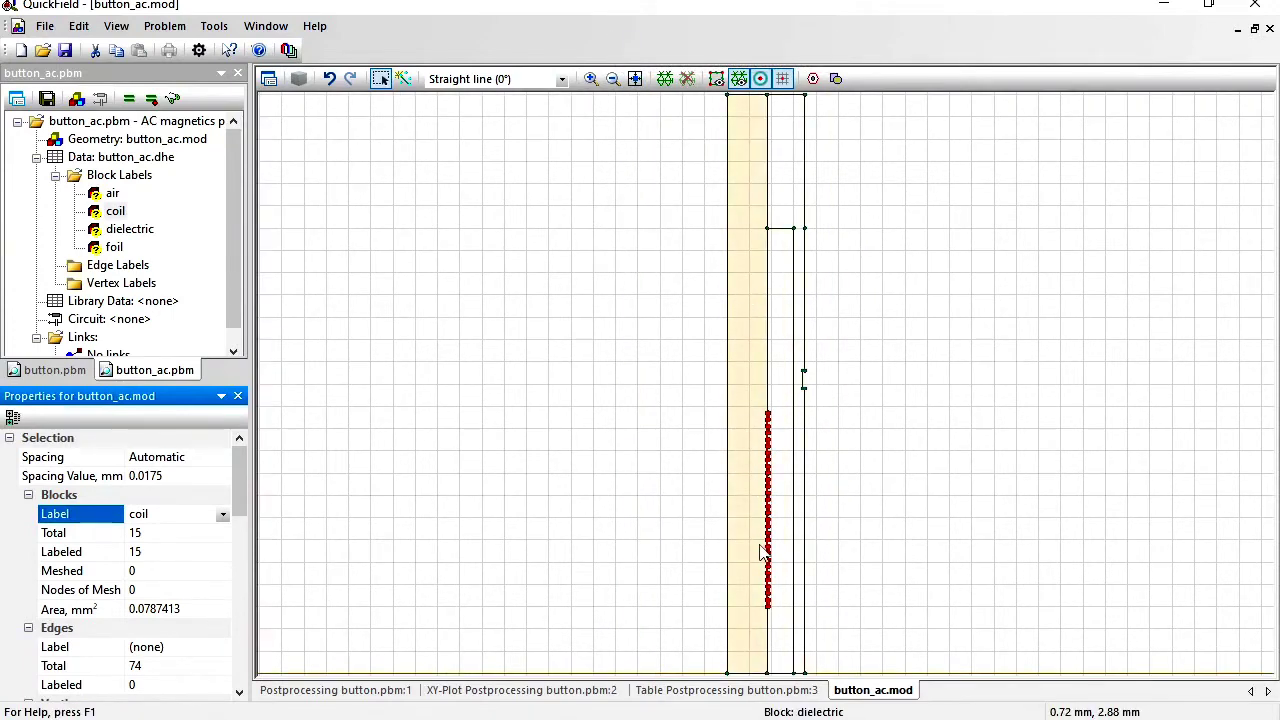
{"action": "left_click", "coordinate": [614, 80]}
{"action": "left_click", "coordinate": [614, 80]}
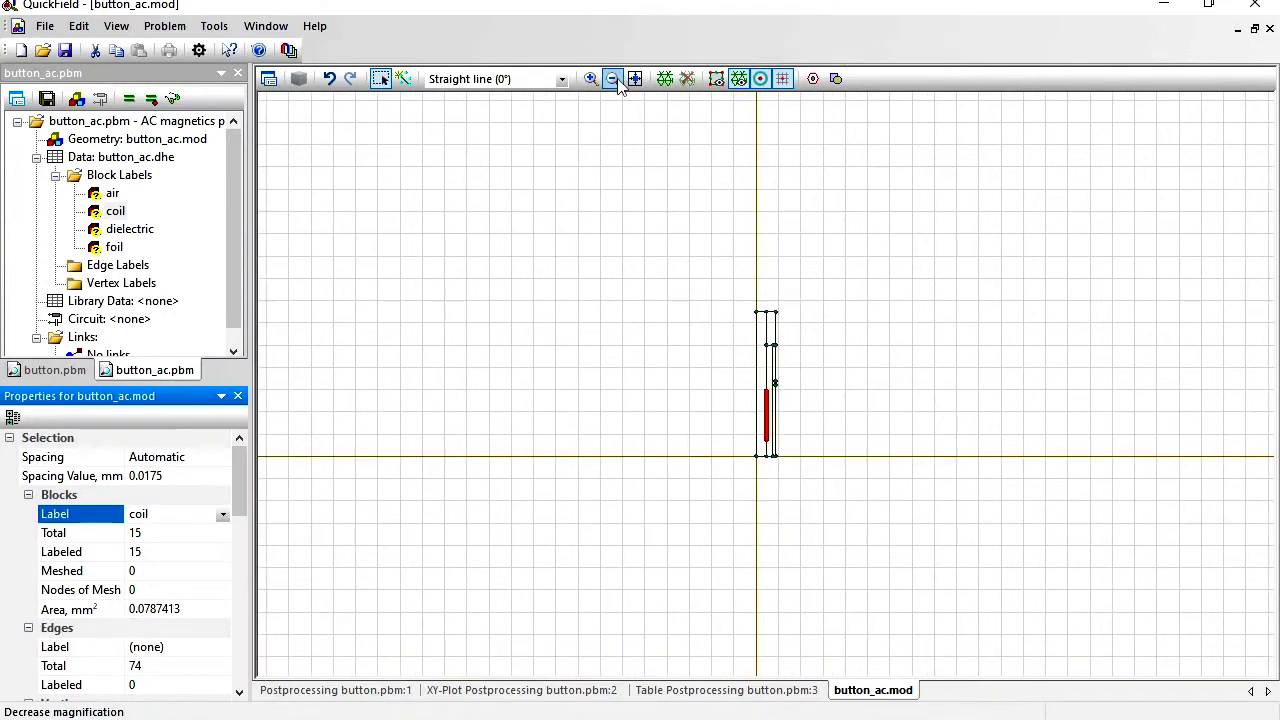
{"action": "left_click", "coordinate": [404, 82]}
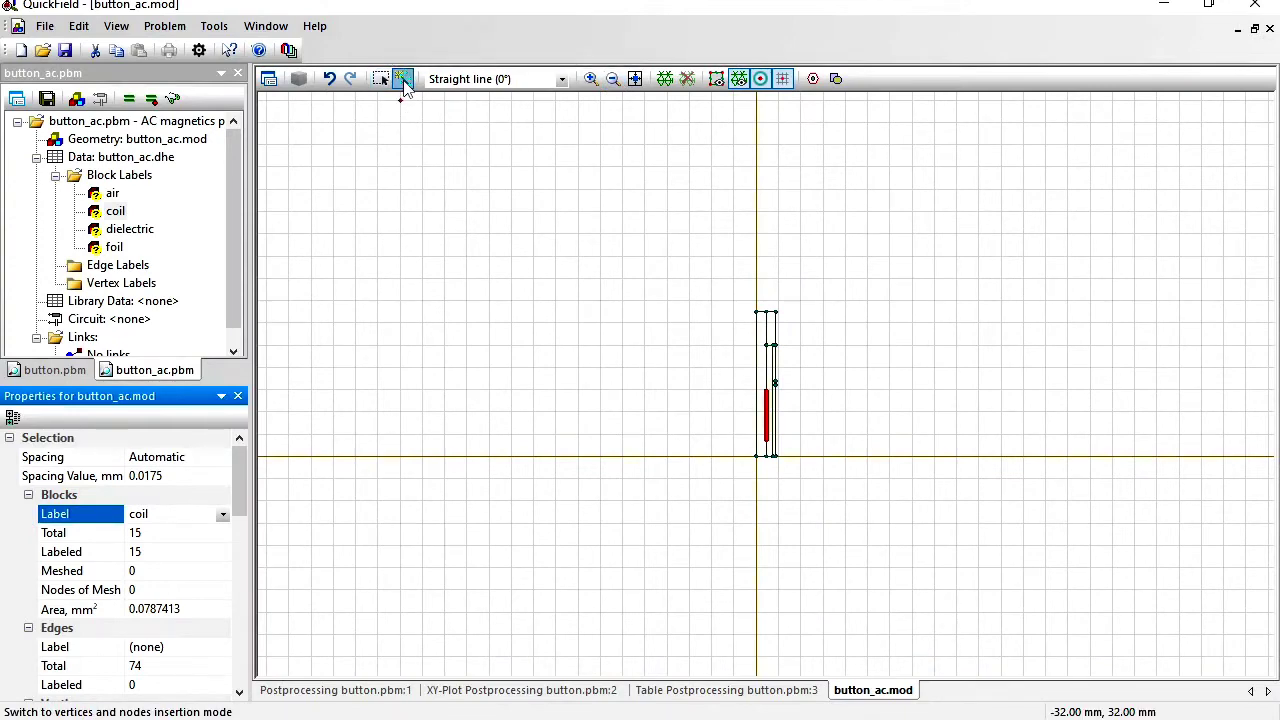
{"action": "left_click", "coordinate": [470, 456]}
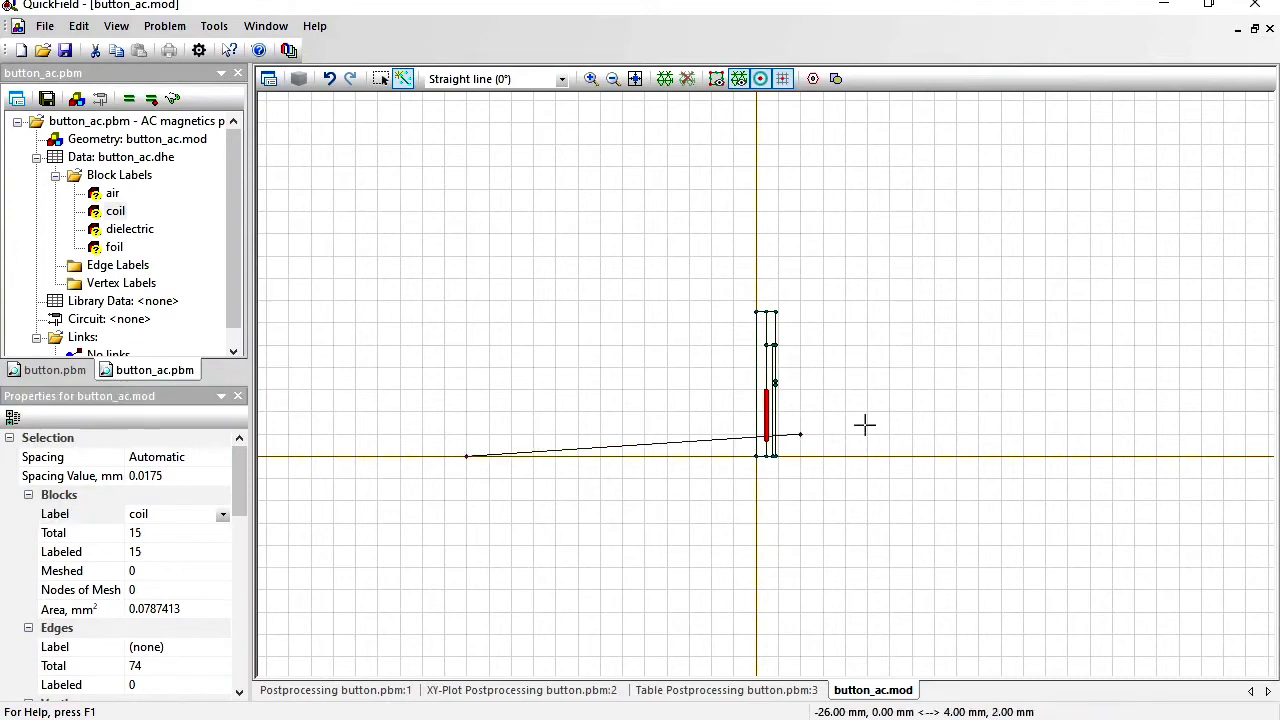
{"action": "left_click", "coordinate": [1090, 457]}
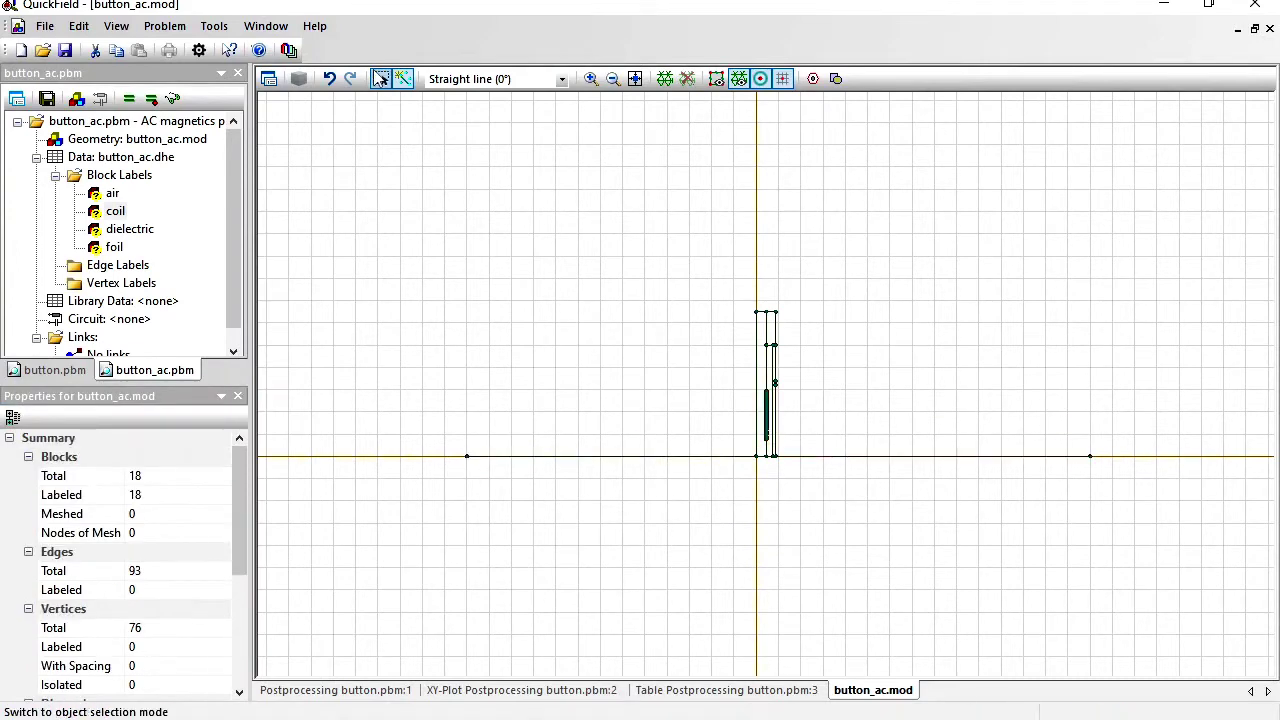
Close the outer region with a 180° half arc from z = 30 mm to z = -26 mm on the axis.
{"action": "left_click", "coordinate": [561, 79]}
{"action": "left_click", "coordinate": [485, 122]}
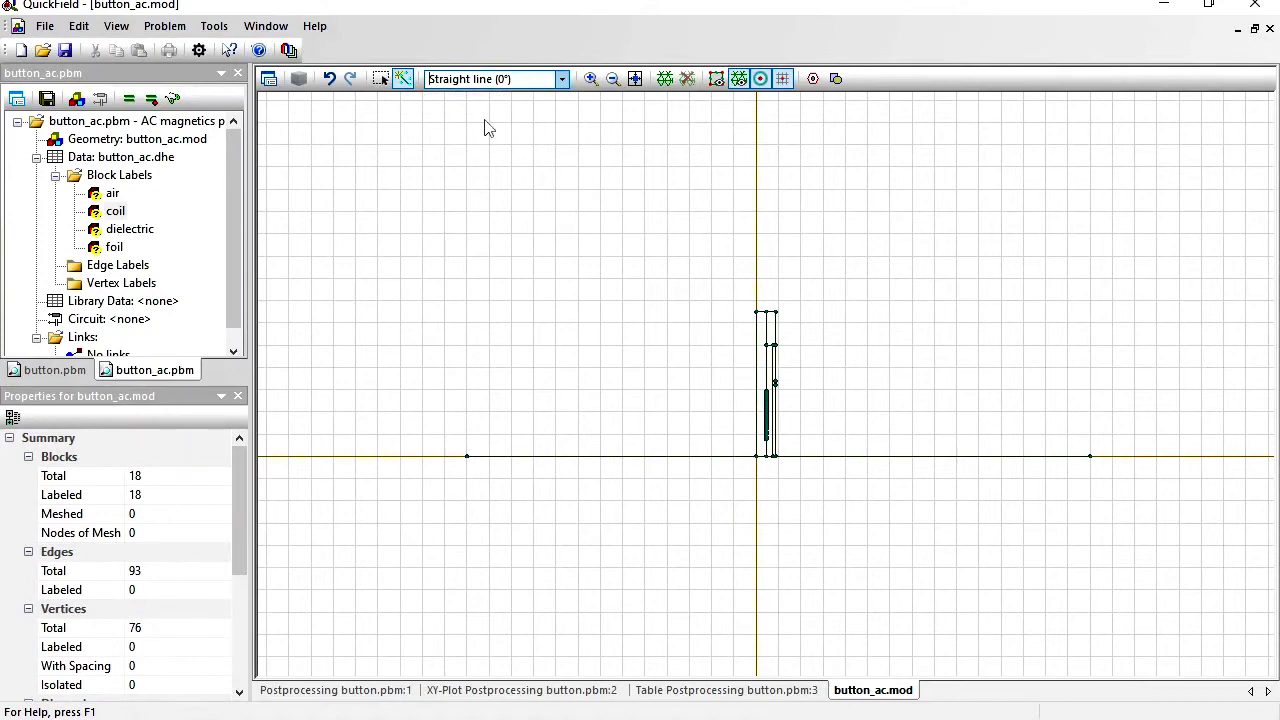
{"action": "left_click", "coordinate": [1090, 456]}
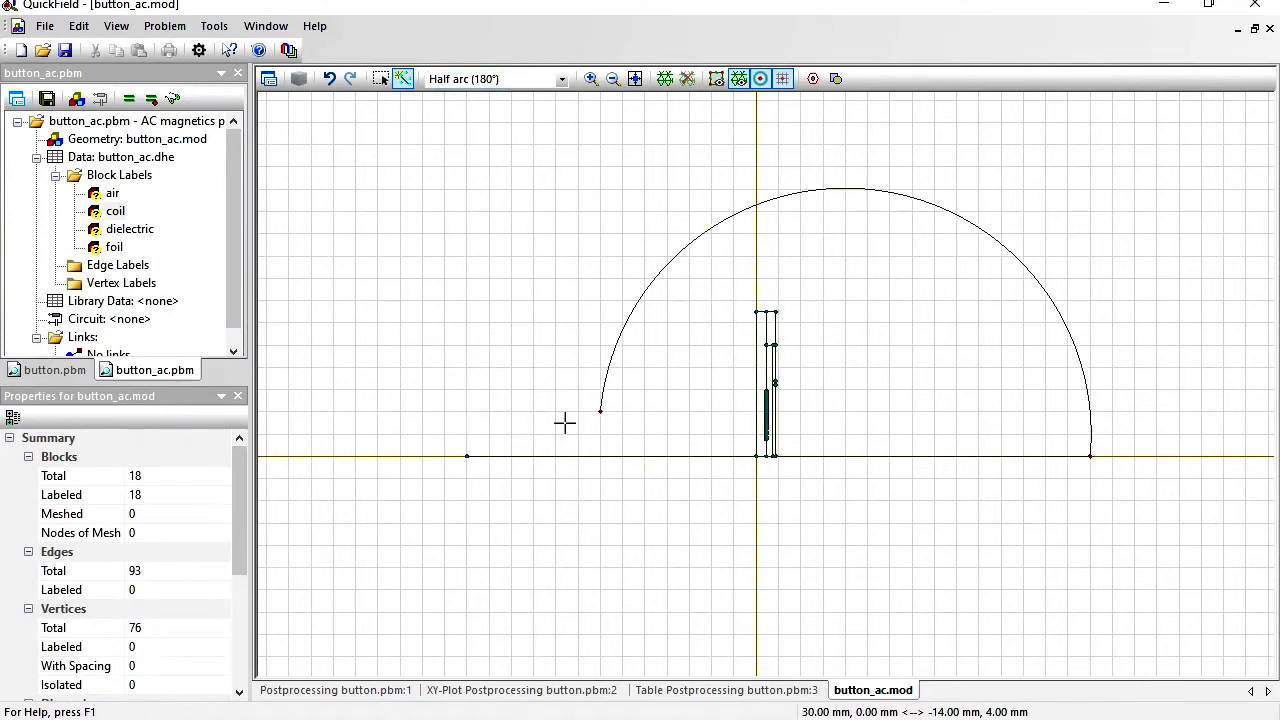
{"action": "left_click", "coordinate": [467, 456]}
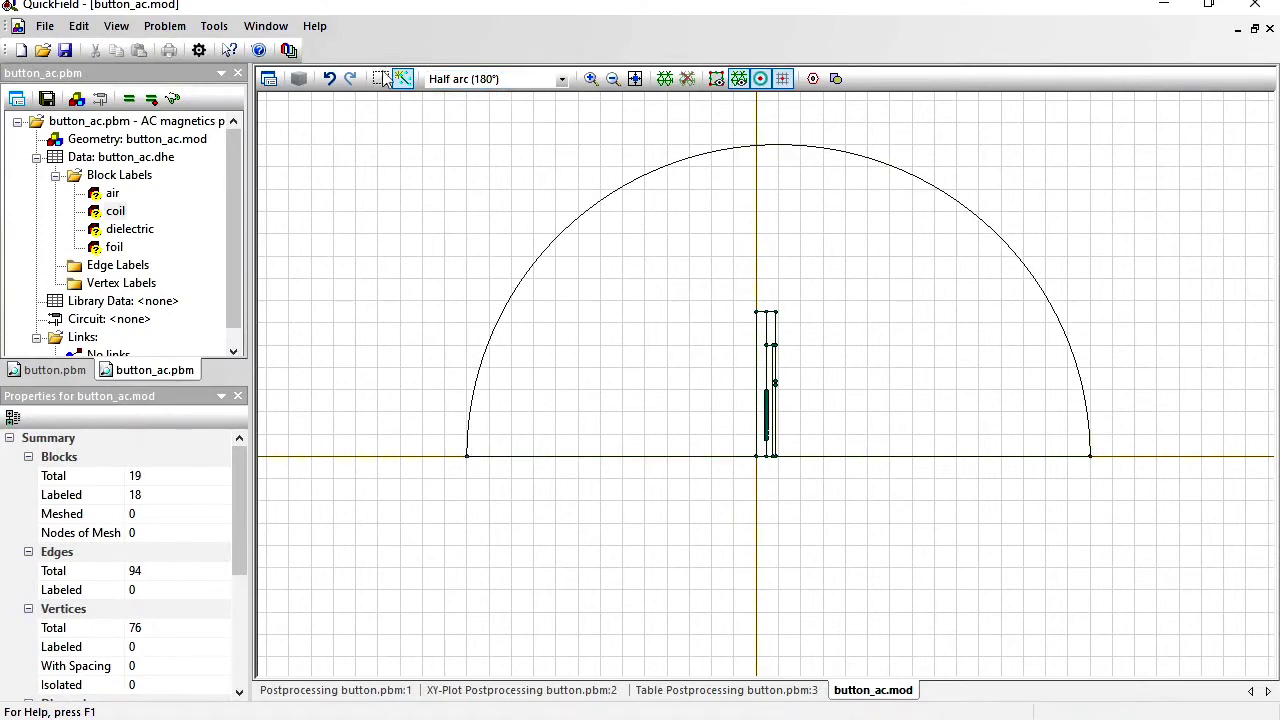
Label the half-circle block surrounding the button geometry as air.
{"action": "left_click", "coordinate": [381, 79]}
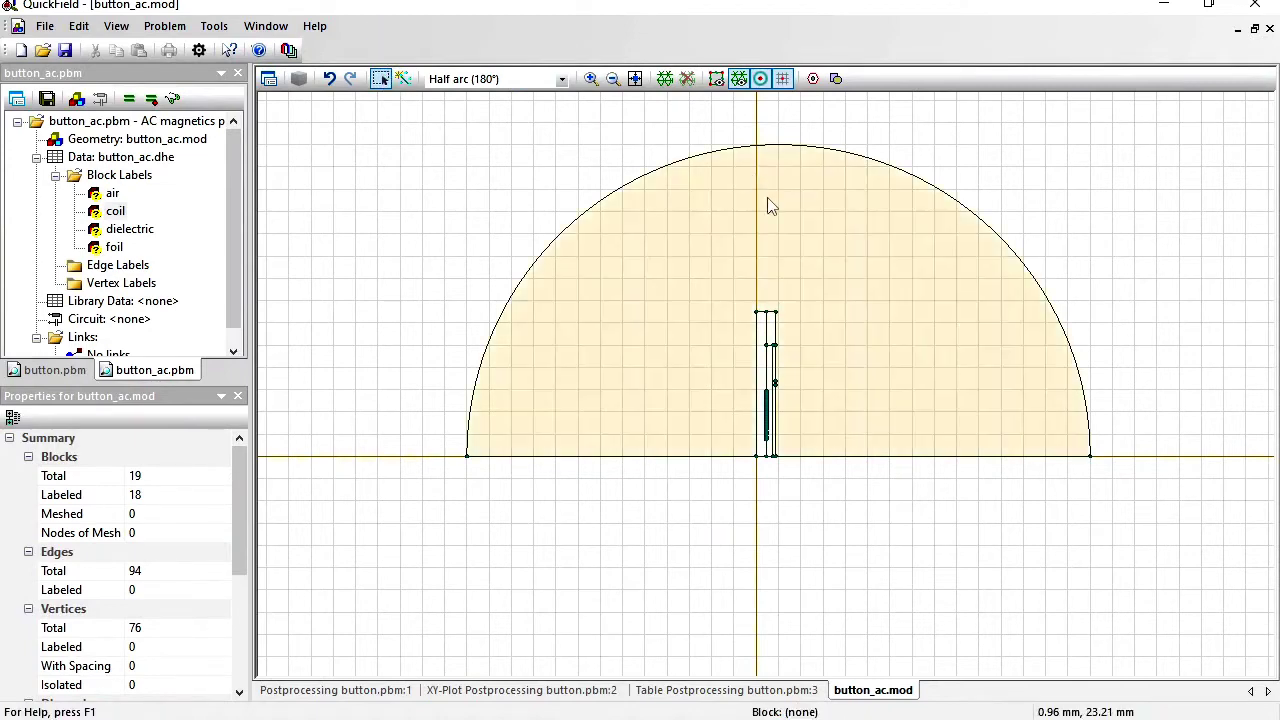
{"action": "left_click", "coordinate": [770, 205]}
{"action": "left_click", "coordinate": [168, 521]}
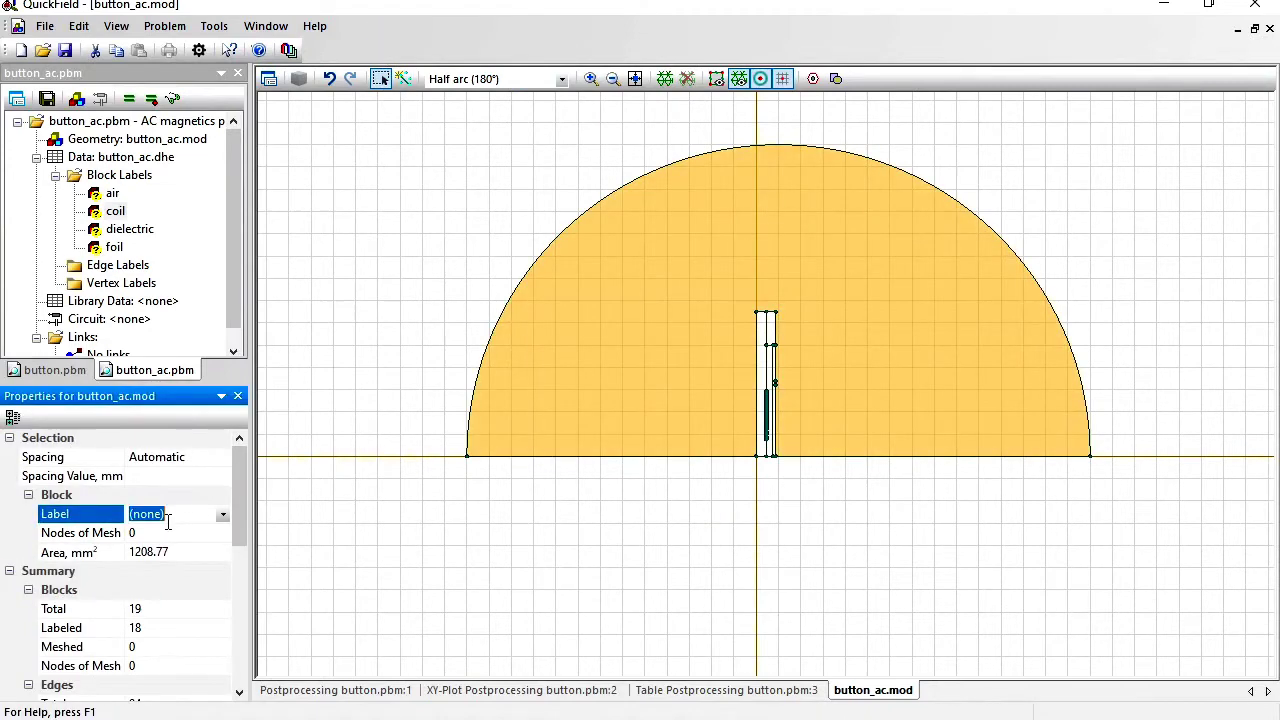
{"action": "type", "text": "air"}
{"action": "key", "text": "Return"}
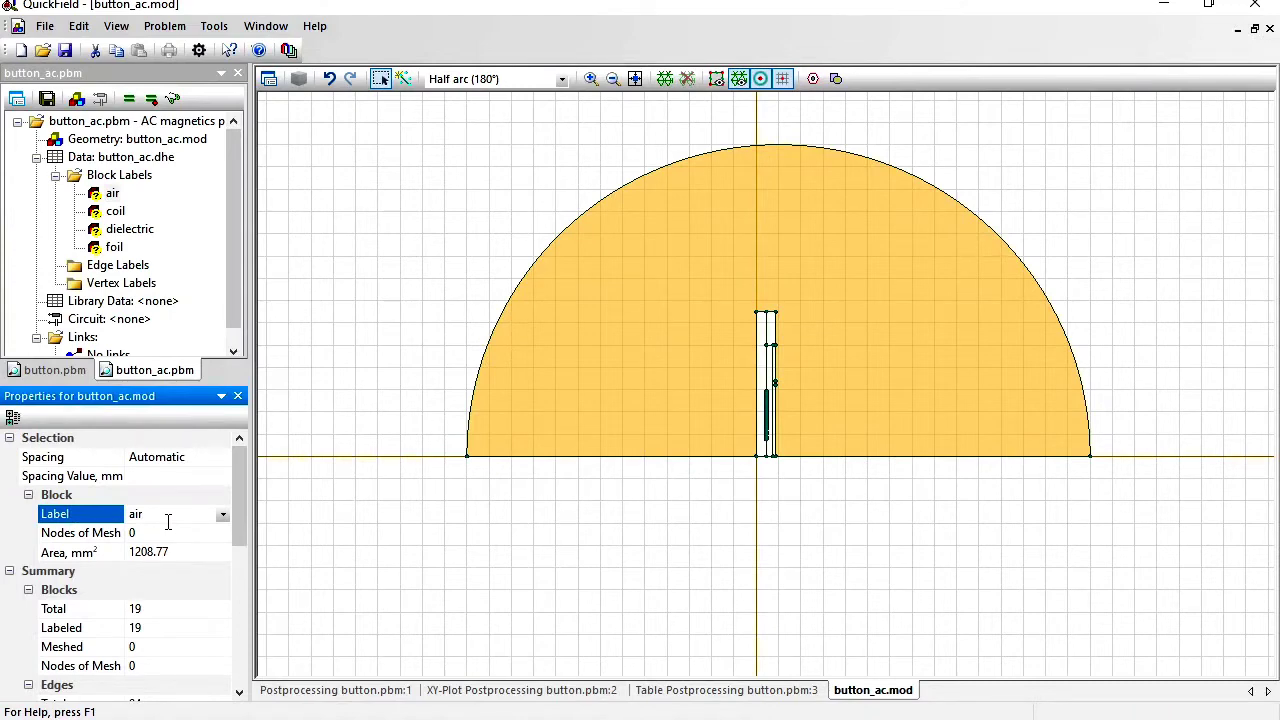
Set the relative permeability of both the air and the dielectric block labels to 1.
{"action": "double_click", "coordinate": [100, 200]}
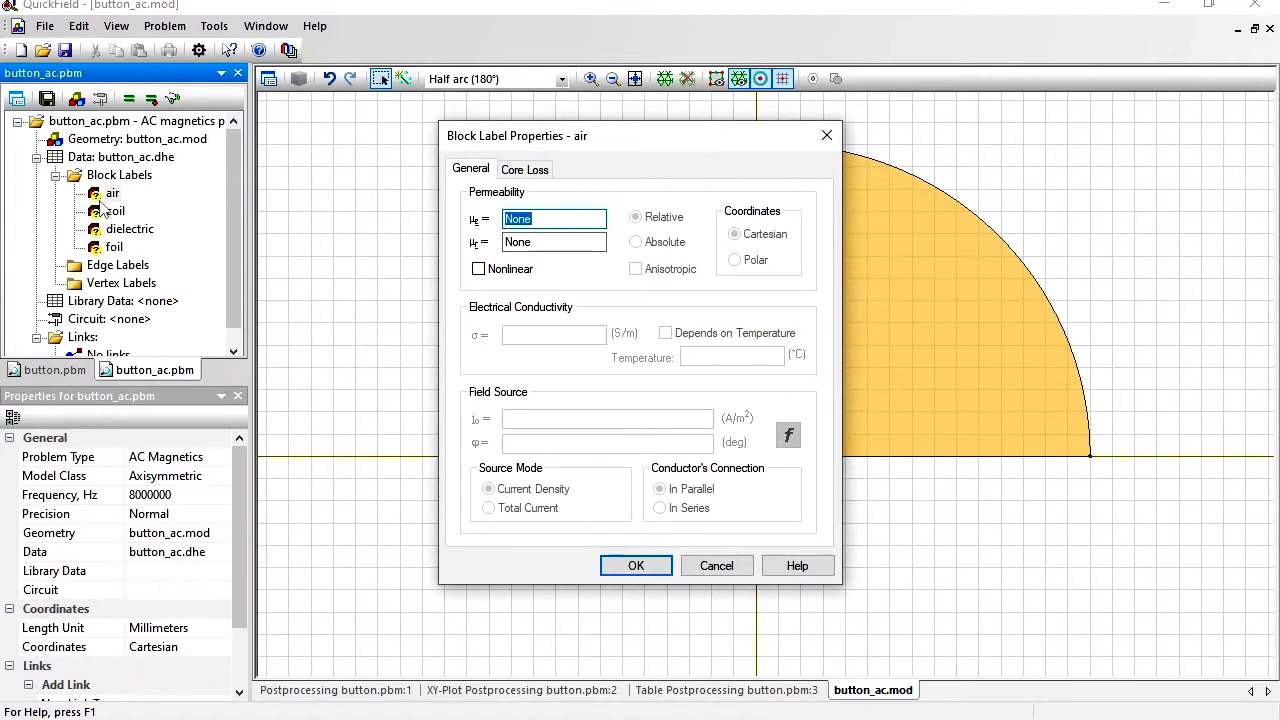
{"action": "type", "text": "1"}
{"action": "key", "text": "Return"}
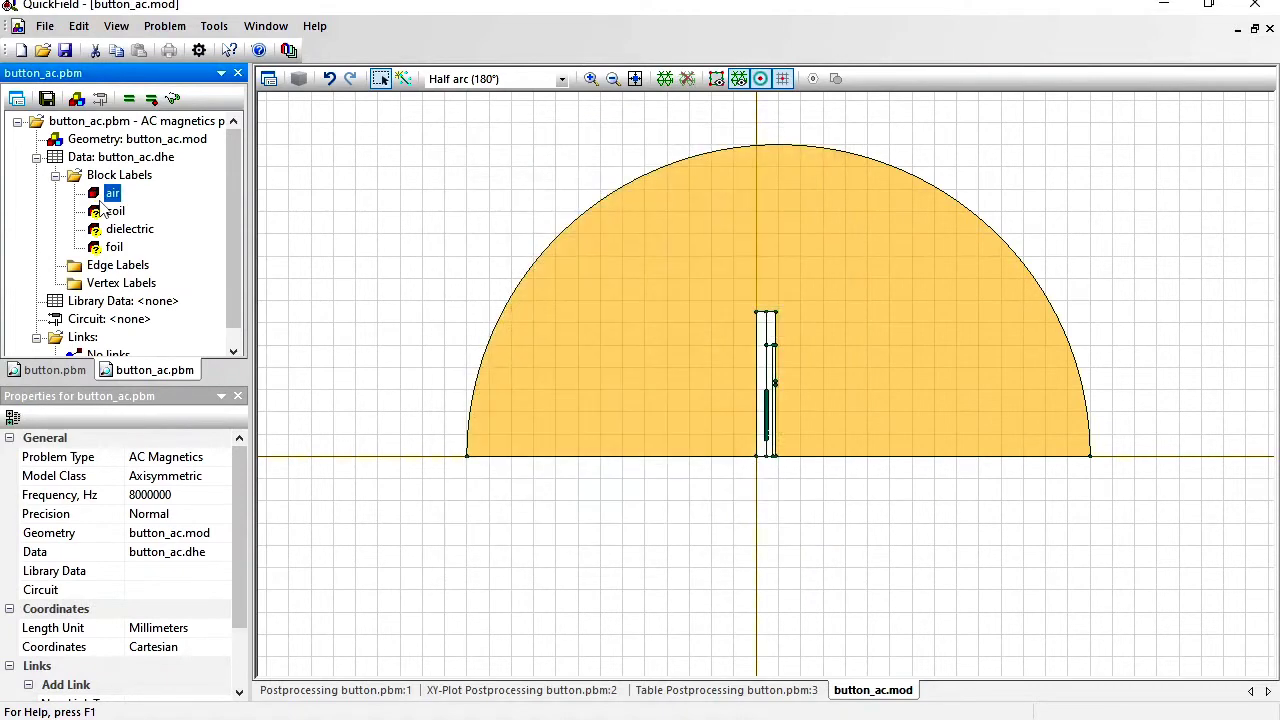
{"action": "key", "text": "Down"}
{"action": "key", "text": "Down"}
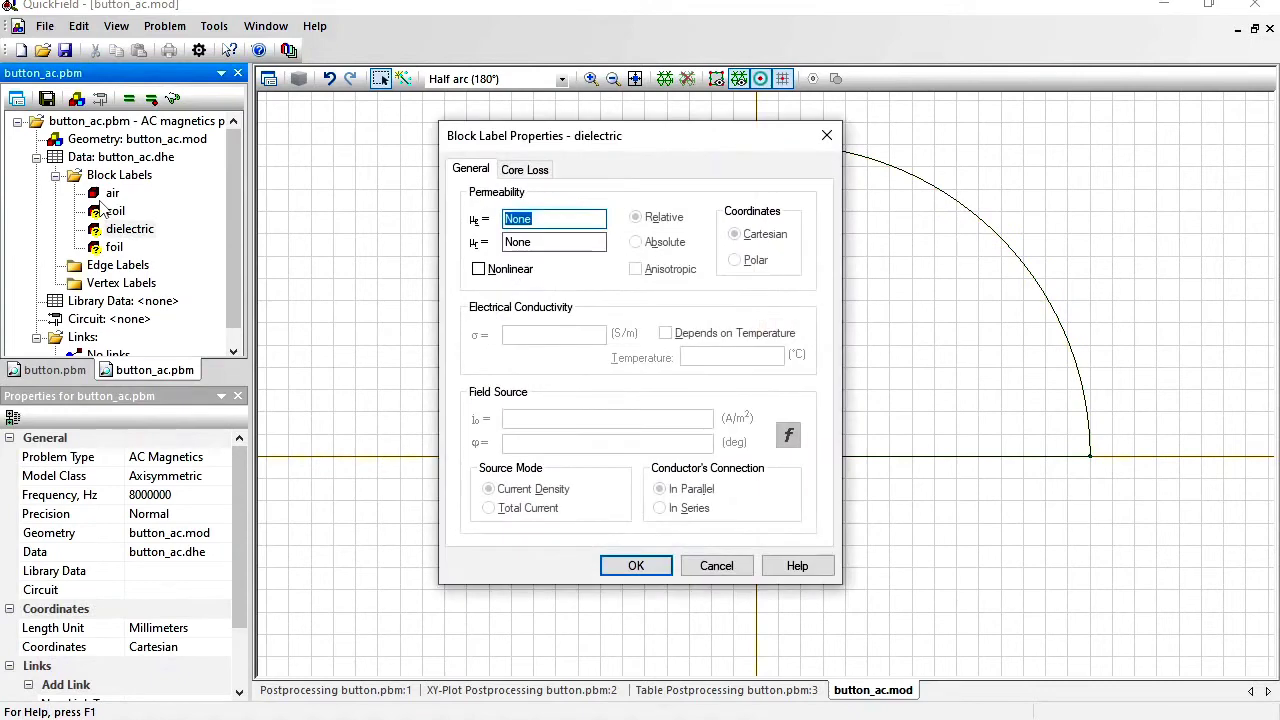
{"action": "type", "text": "1"}
{"action": "key", "text": "Return"}
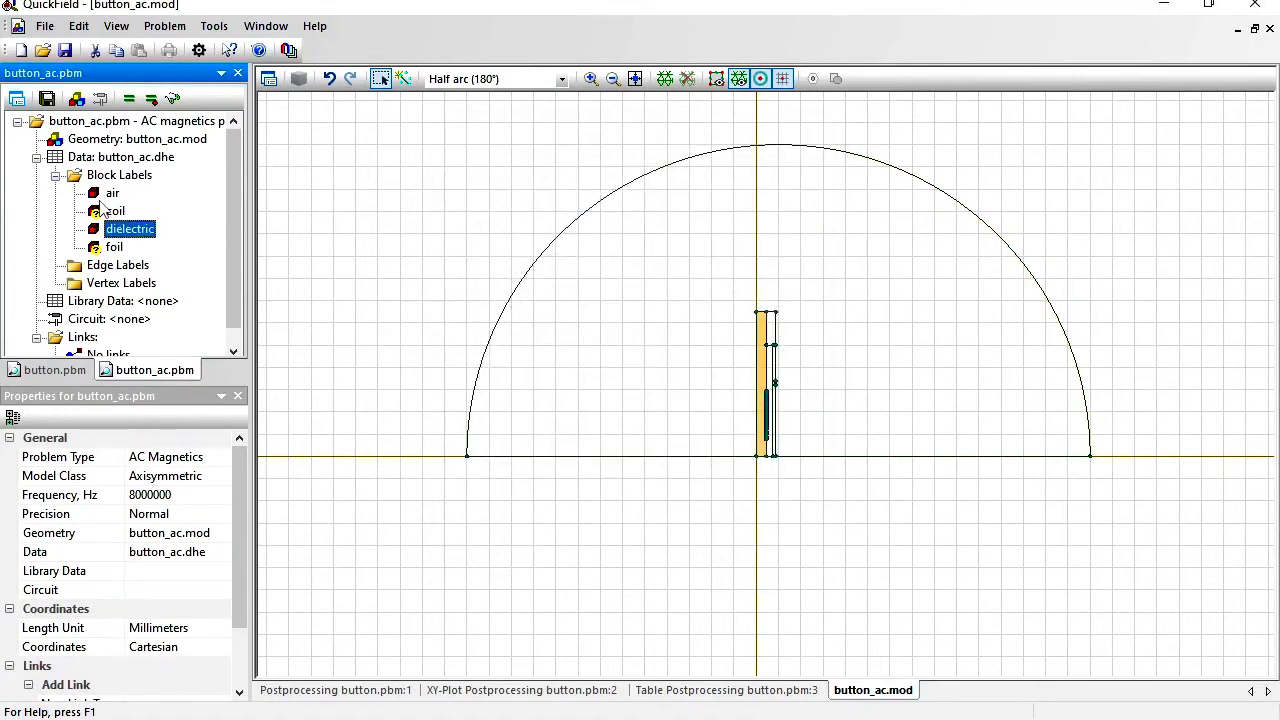
Define the foil block label with relative permeability 1 and electrical conductivity 37e6 S/m.
{"action": "key", "text": "Down"}
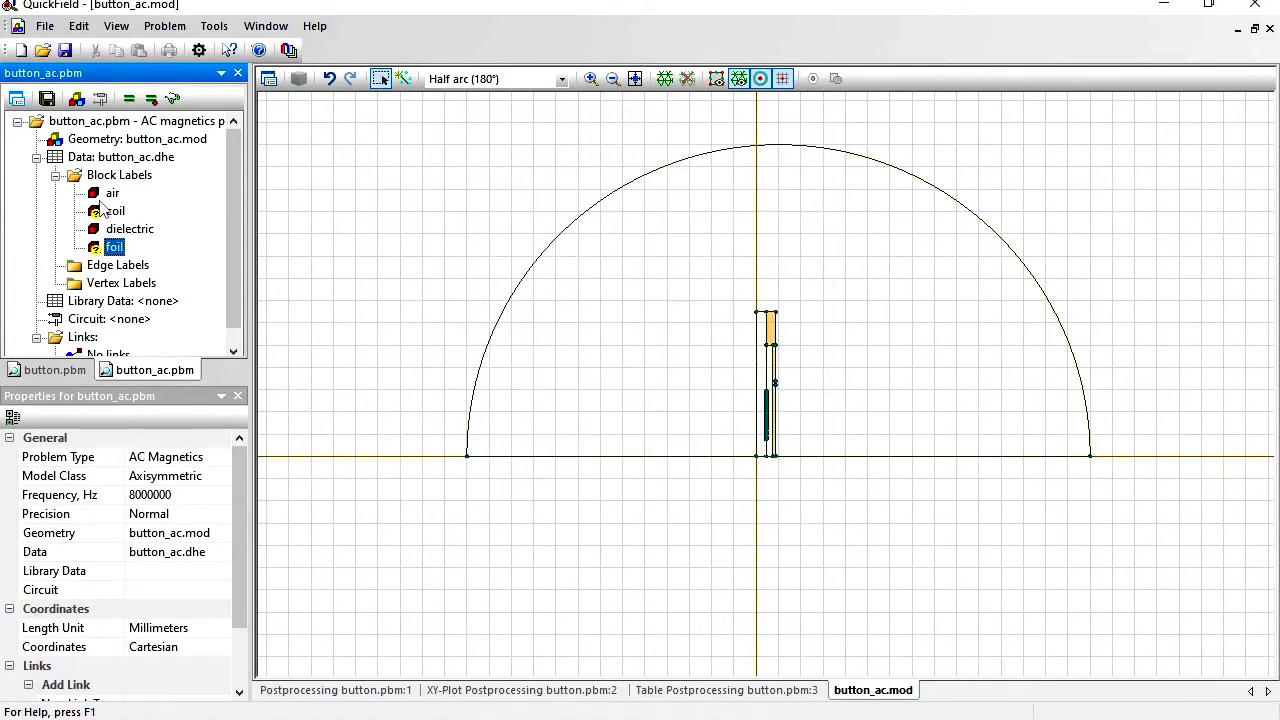
{"action": "key", "text": "Return"}
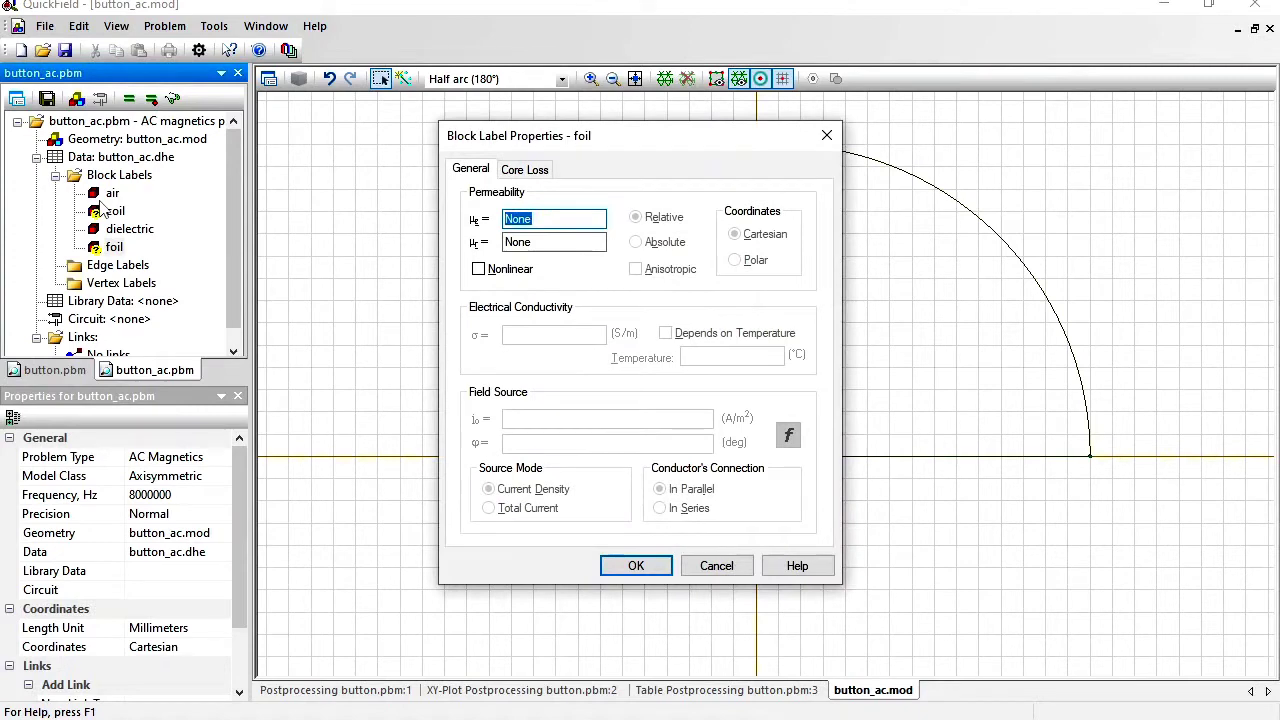
{"action": "type", "text": "1"}
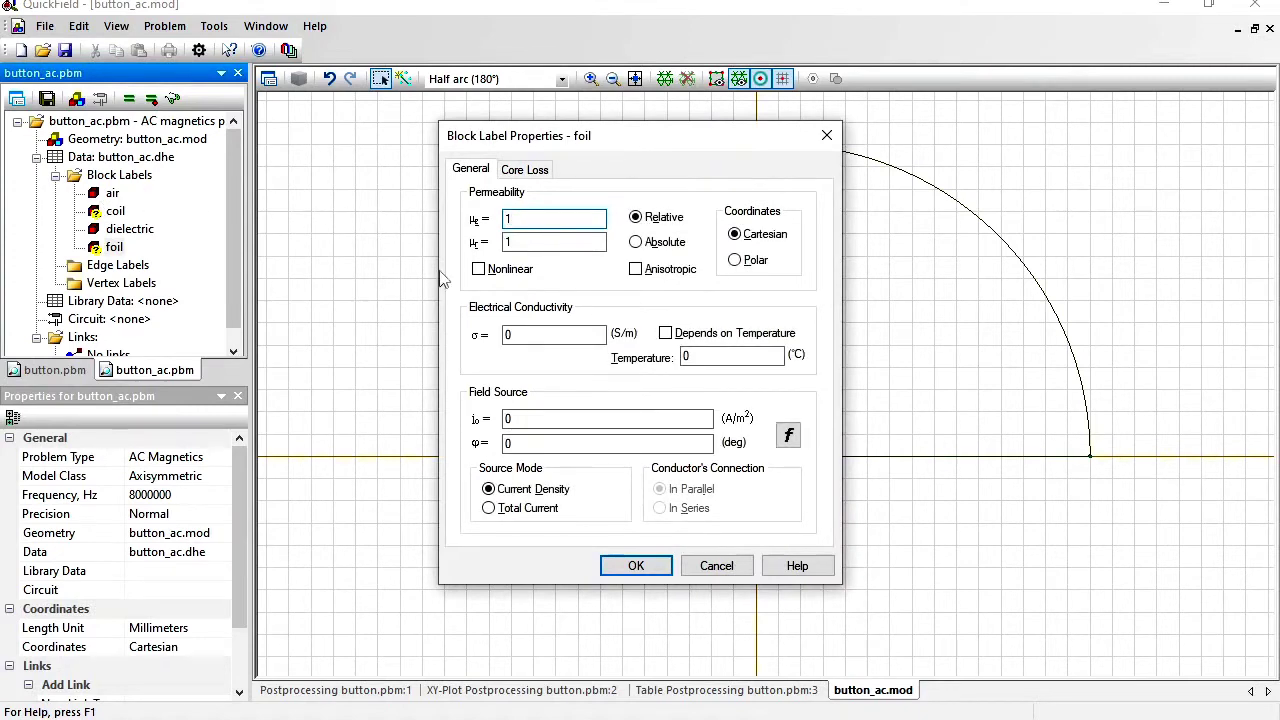
{"action": "double_click", "coordinate": [546, 334]}
{"action": "type", "text": "37e6"}
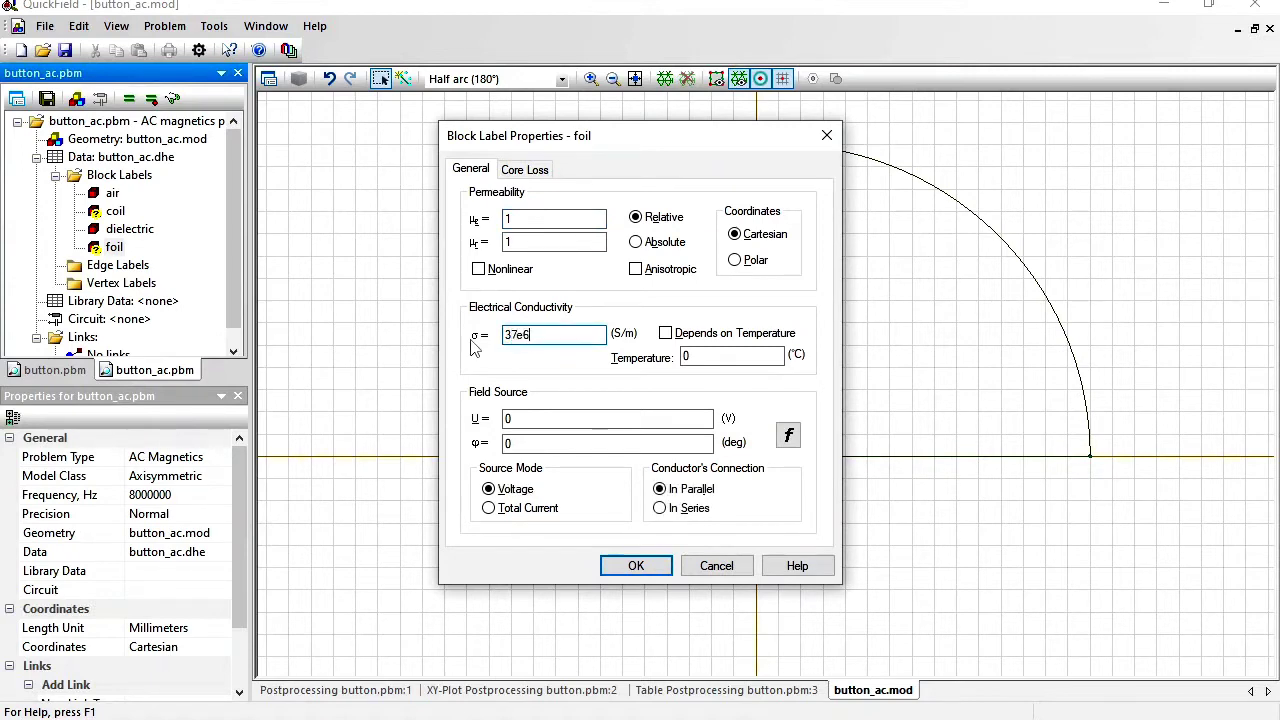
{"action": "left_click", "coordinate": [612, 566]}
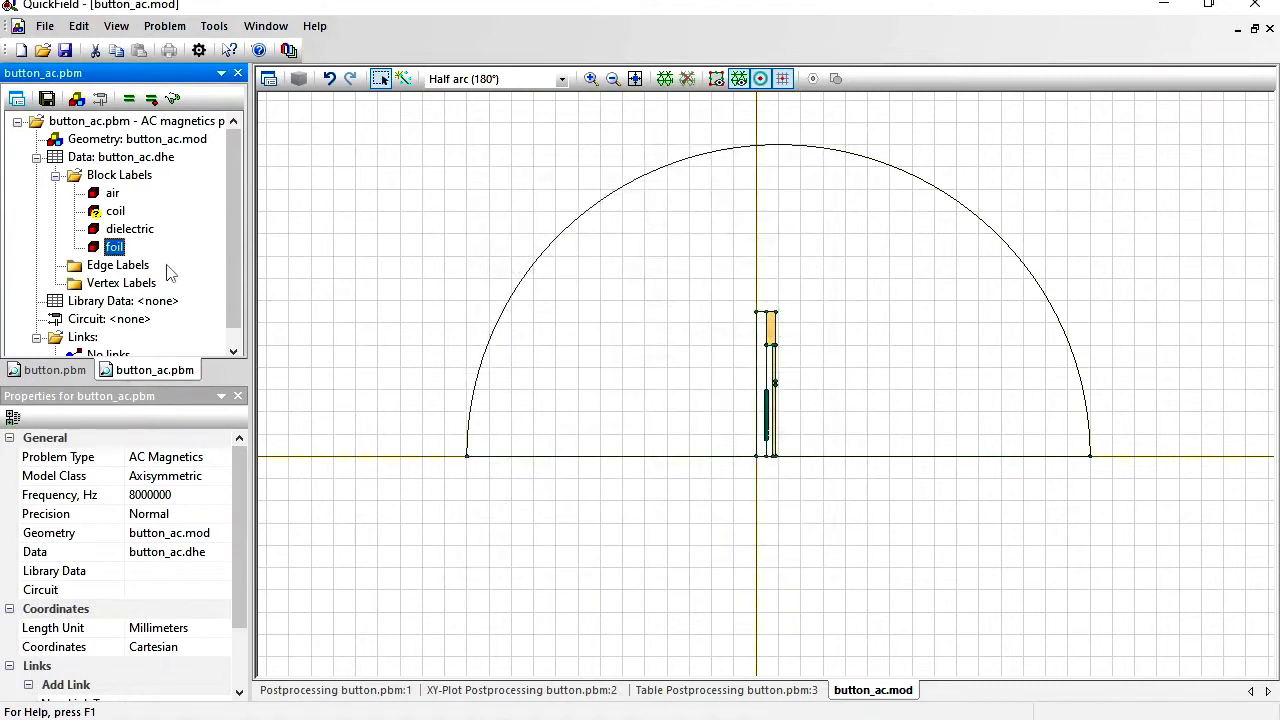
Define the coil block label with conductivity 56e6 S/m, a total current of 0.0001 A and its conductors connected in series.
{"action": "double_click", "coordinate": [112, 213]}
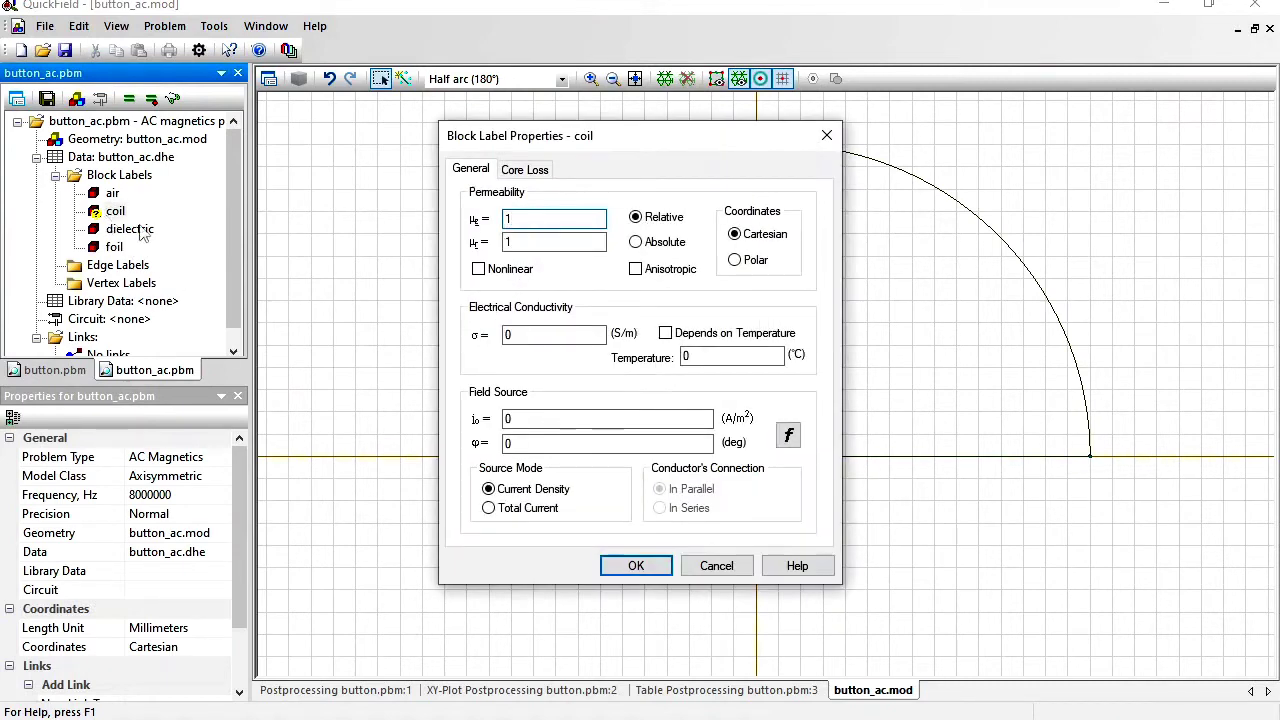
{"action": "left_click_drag", "start_coordinate": [567, 331], "coordinate": [471, 339]}
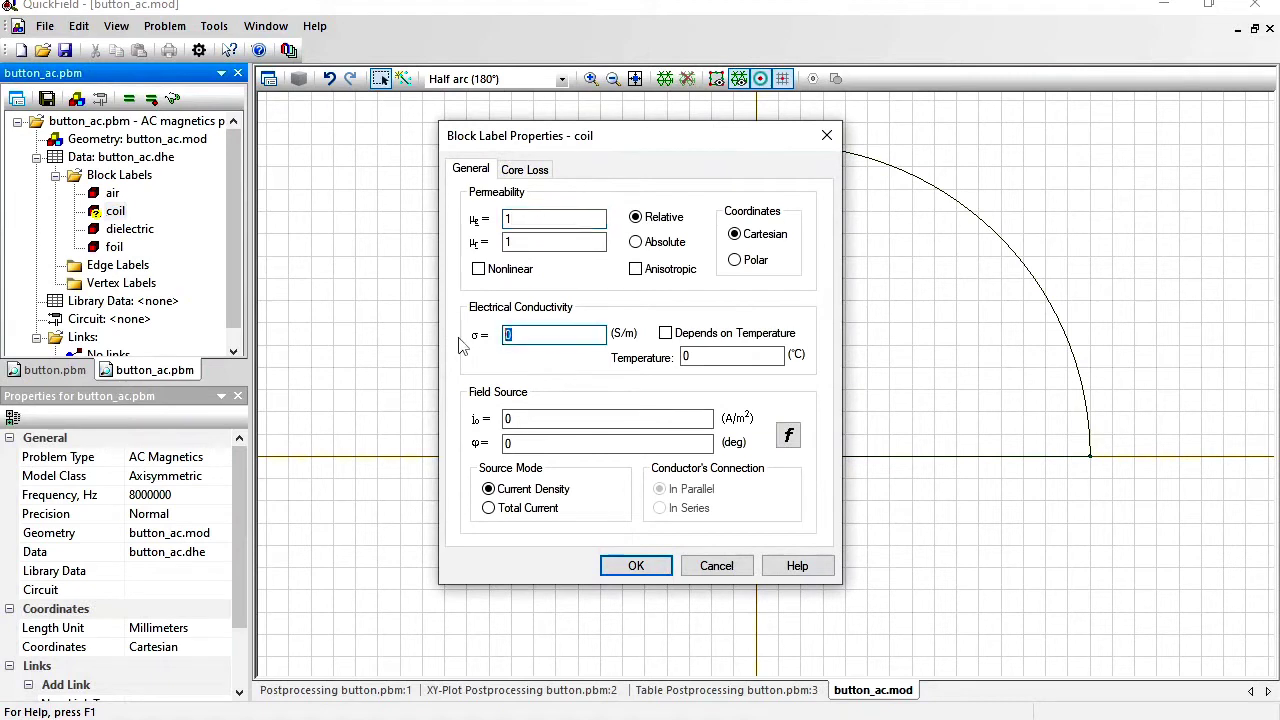
{"action": "type", "text": "56e6"}
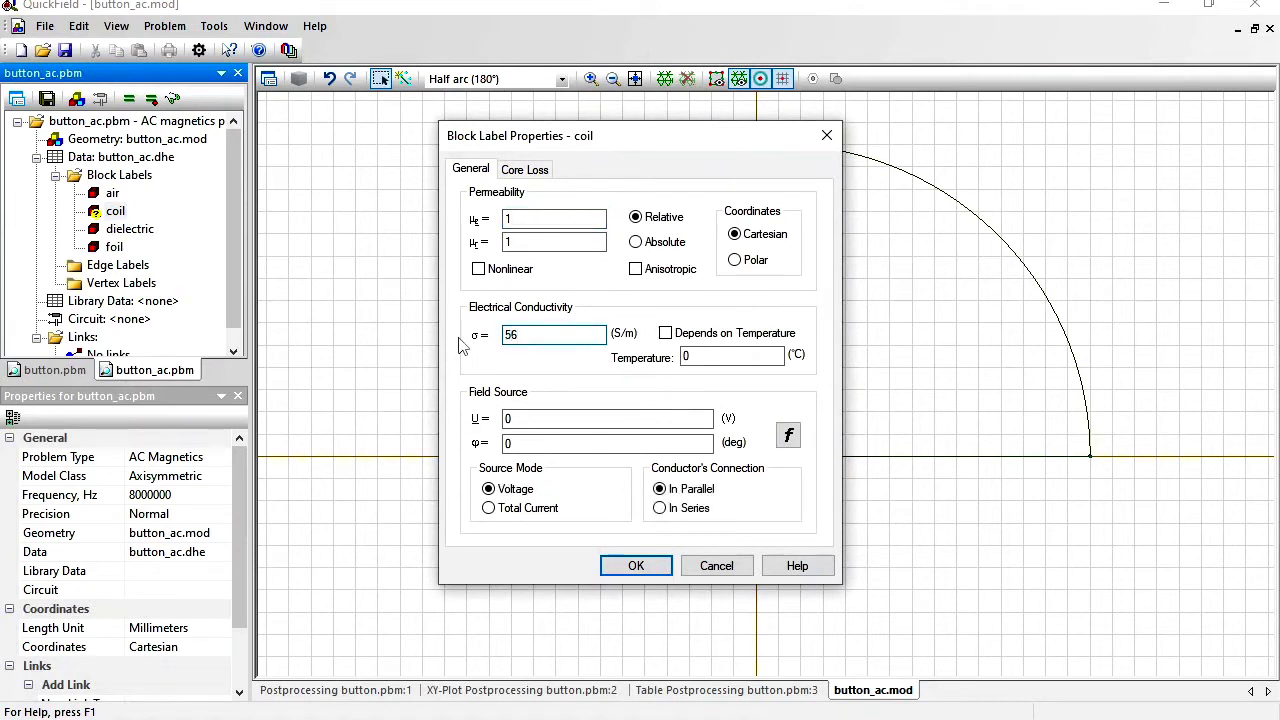
{"action": "left_click", "coordinate": [517, 510]}
{"action": "left_click", "coordinate": [560, 419]}
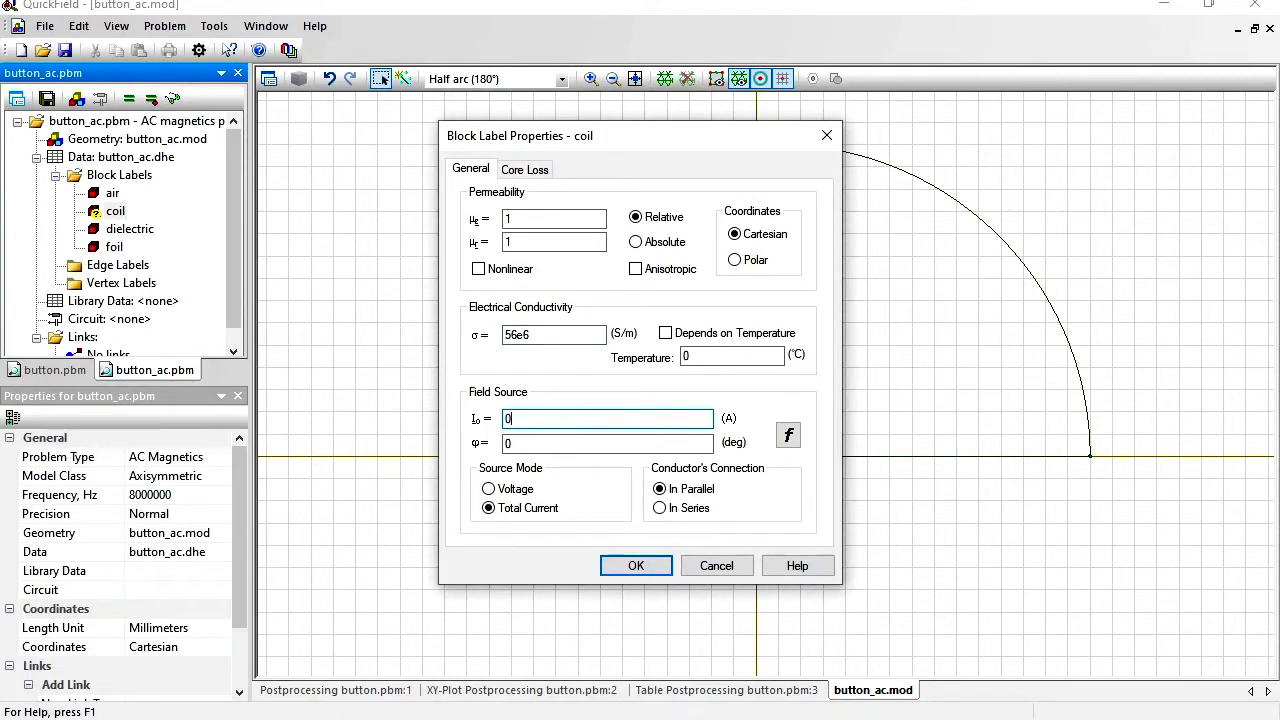
{"action": "type", "text": ".0001"}
{"action": "left_click", "coordinate": [660, 508]}
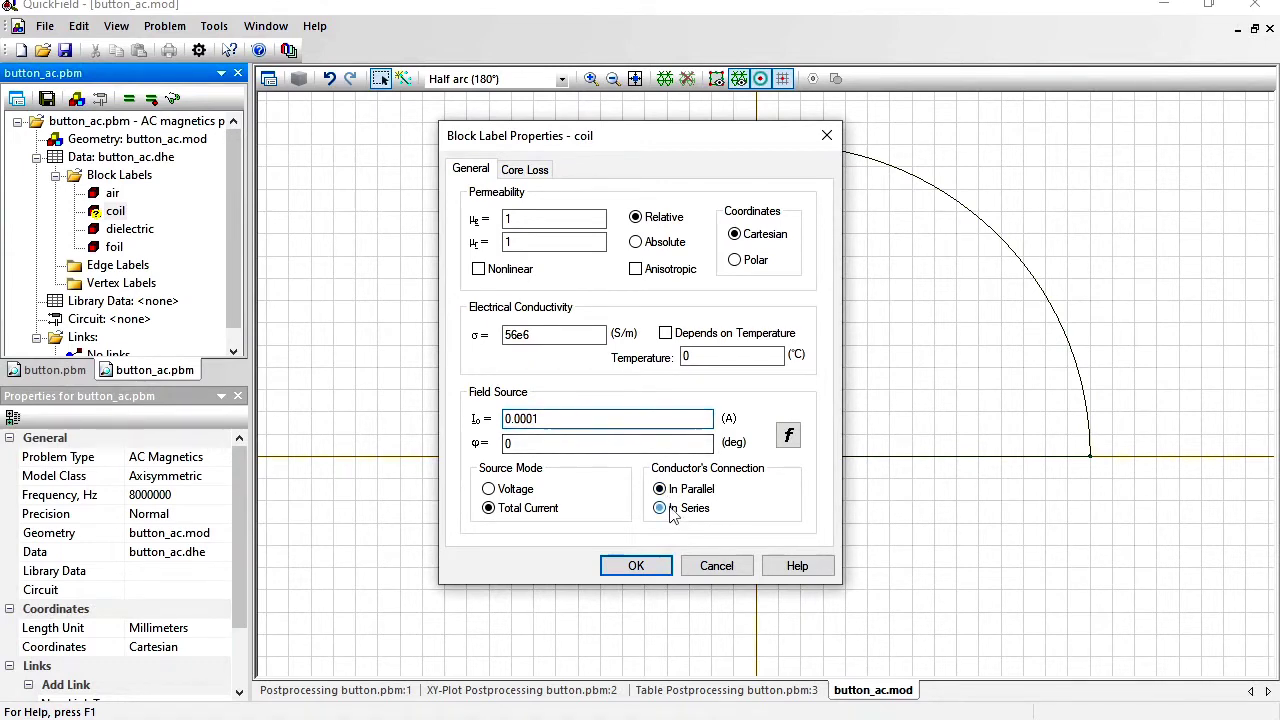
{"action": "left_click", "coordinate": [636, 566]}
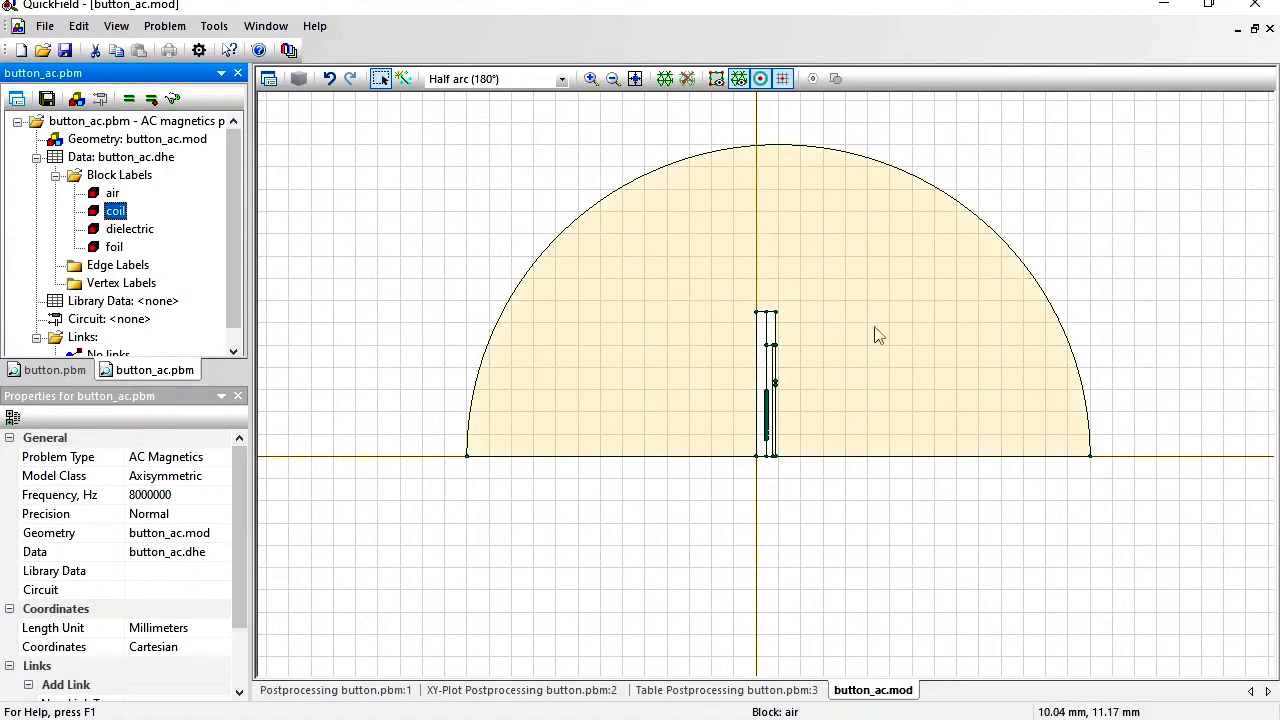
Label the outer half-circle arc edge as external.
{"action": "left_click", "coordinate": [760, 152]}
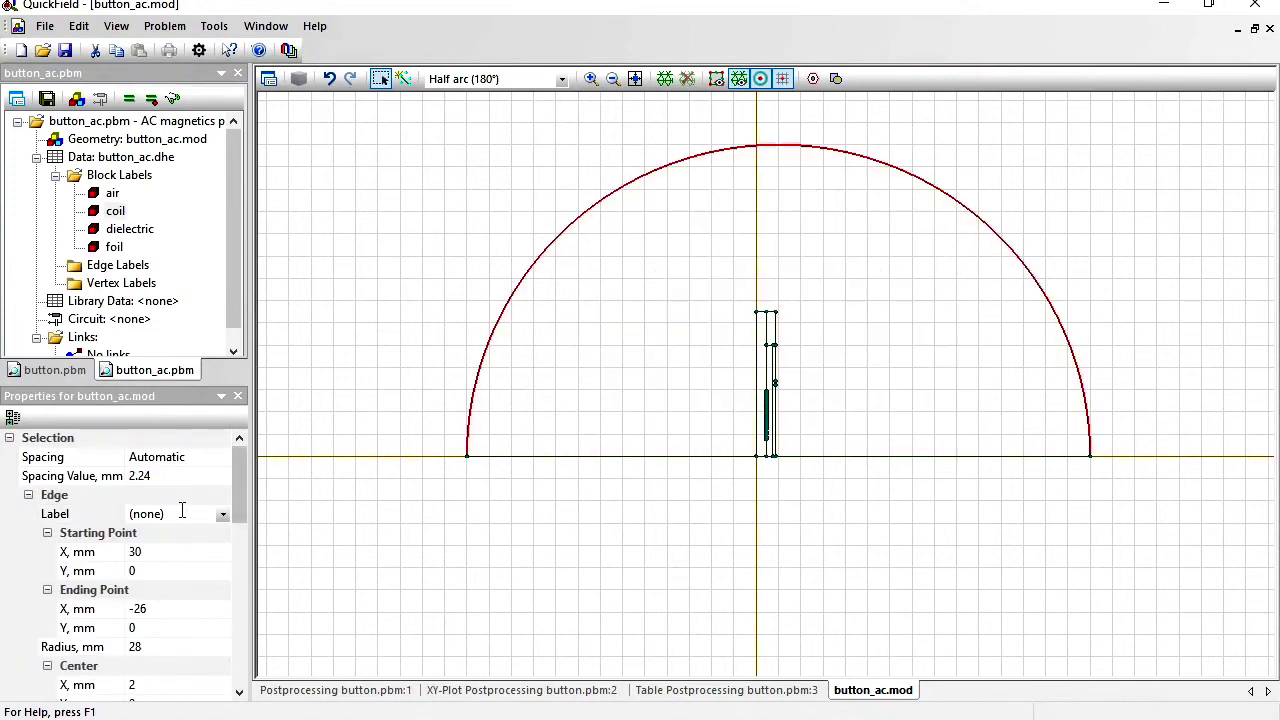
{"action": "left_click", "coordinate": [180, 513]}
{"action": "type", "text": "e"}
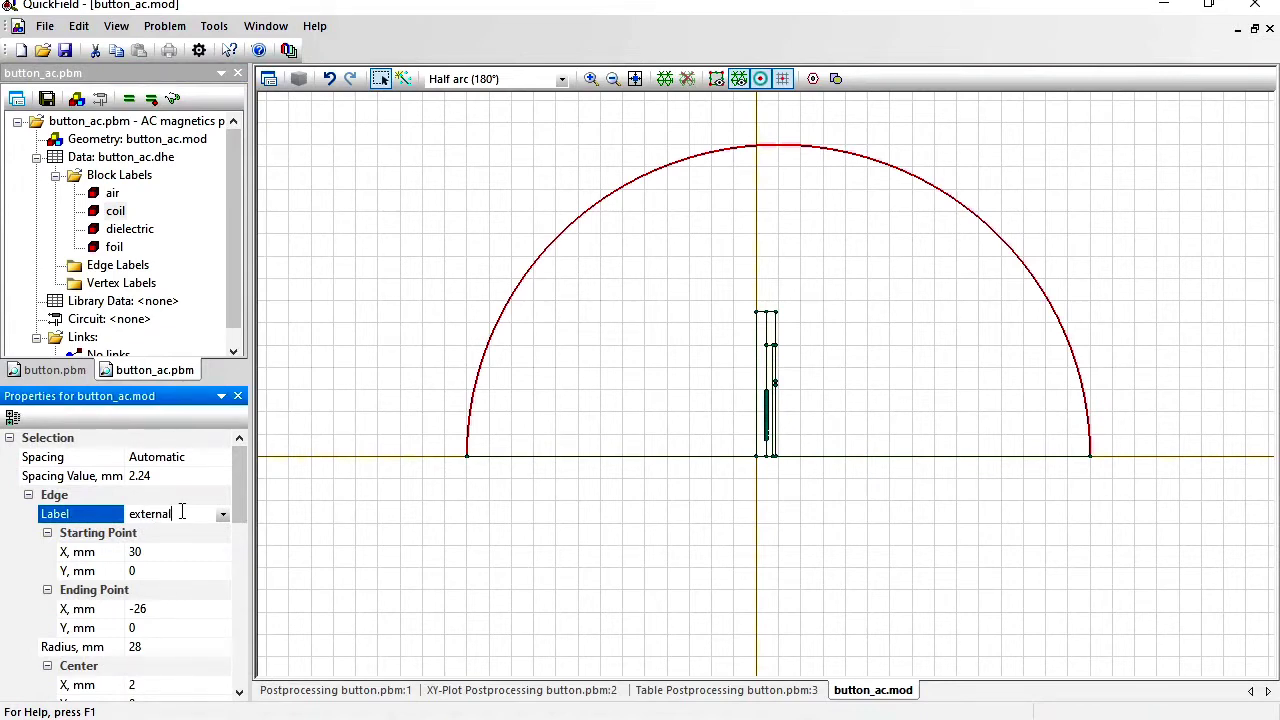
{"action": "type", "text": "xternal"}
{"action": "key", "text": "Return"}
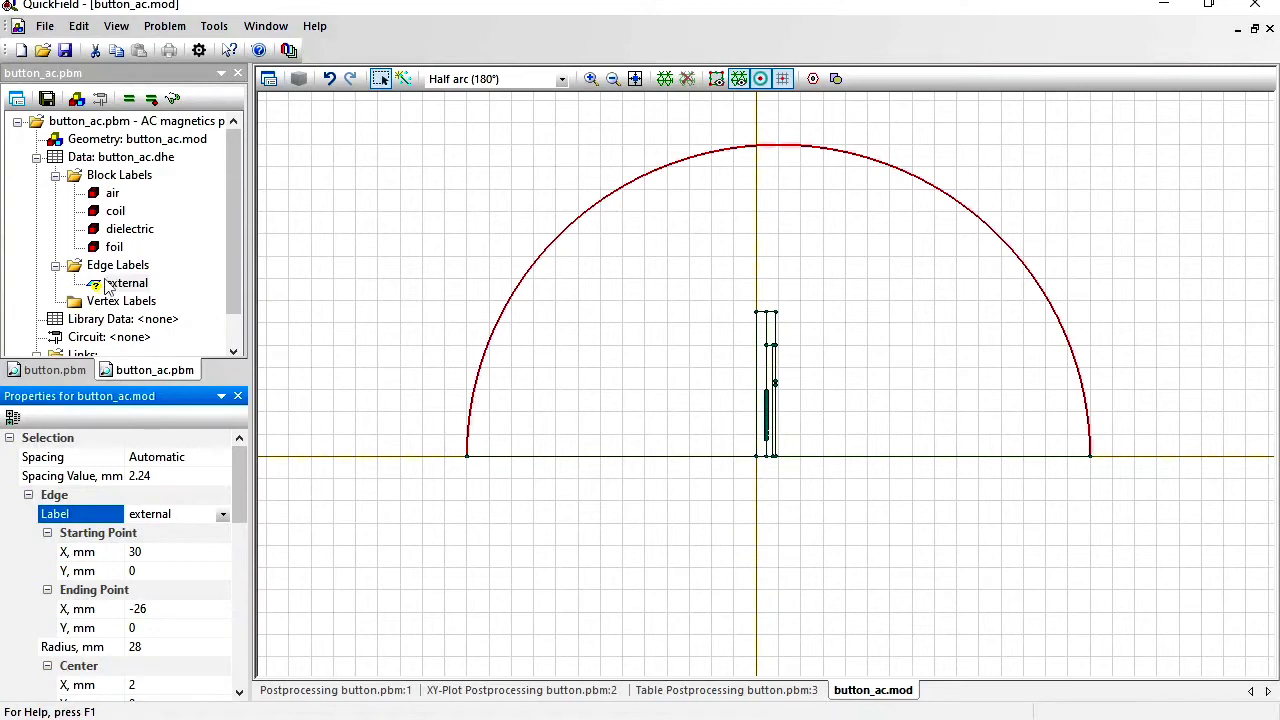
Assign a magnetic potential boundary condition of 0 Wb to the external edge label.
{"action": "double_click", "coordinate": [110, 285]}
{"action": "left_click", "coordinate": [479, 238]}
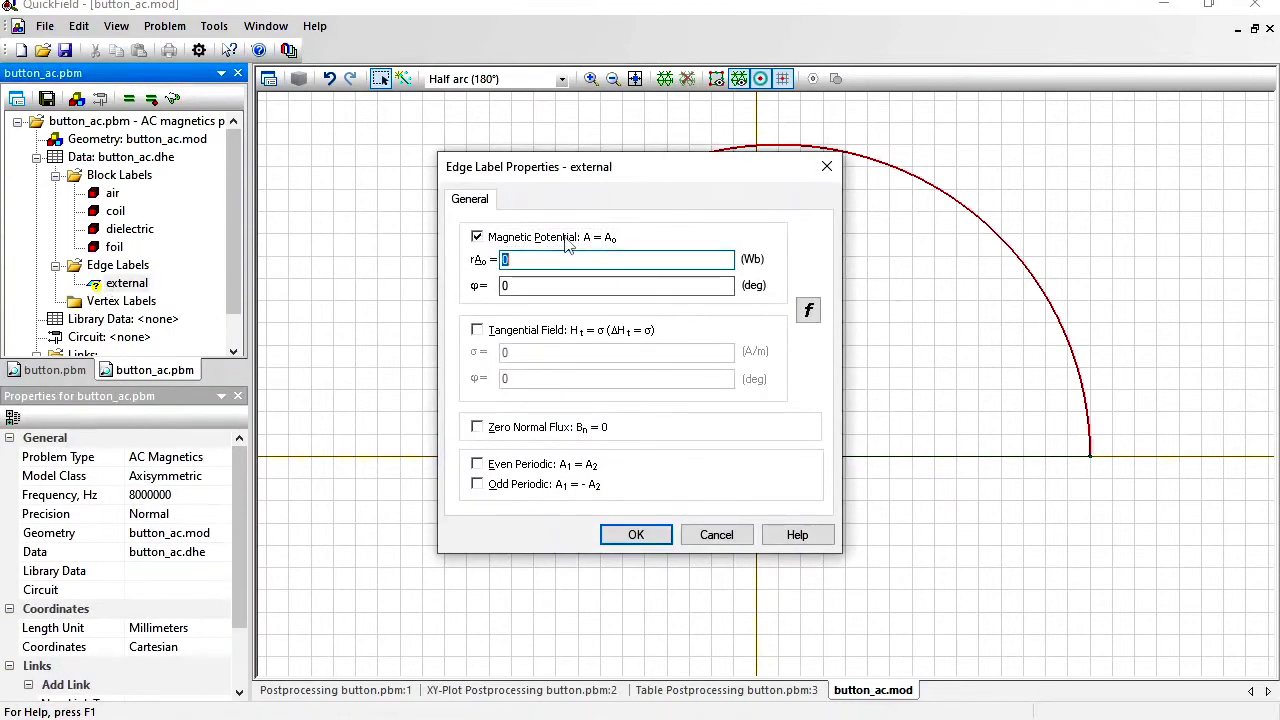
{"action": "left_click", "coordinate": [624, 538]}
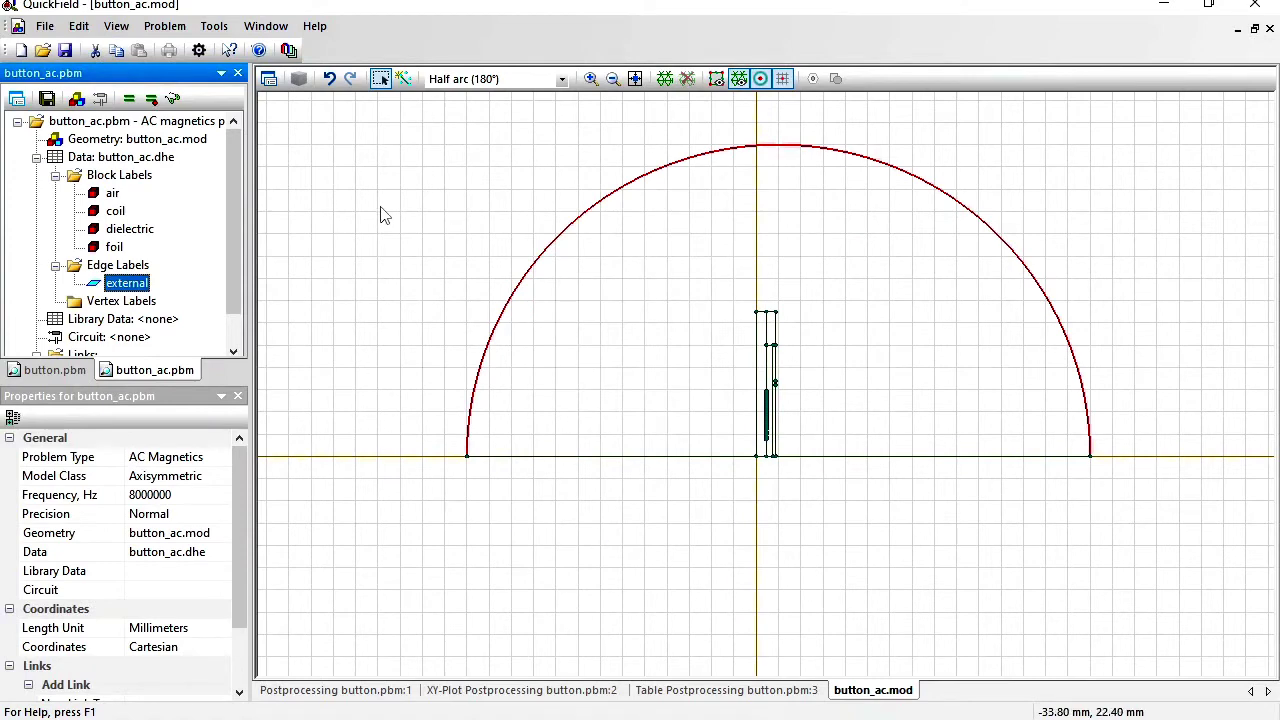
Build the mesh for the whole model, save the problem data, and solve it to open the field results.
{"action": "left_click", "coordinate": [665, 79]}
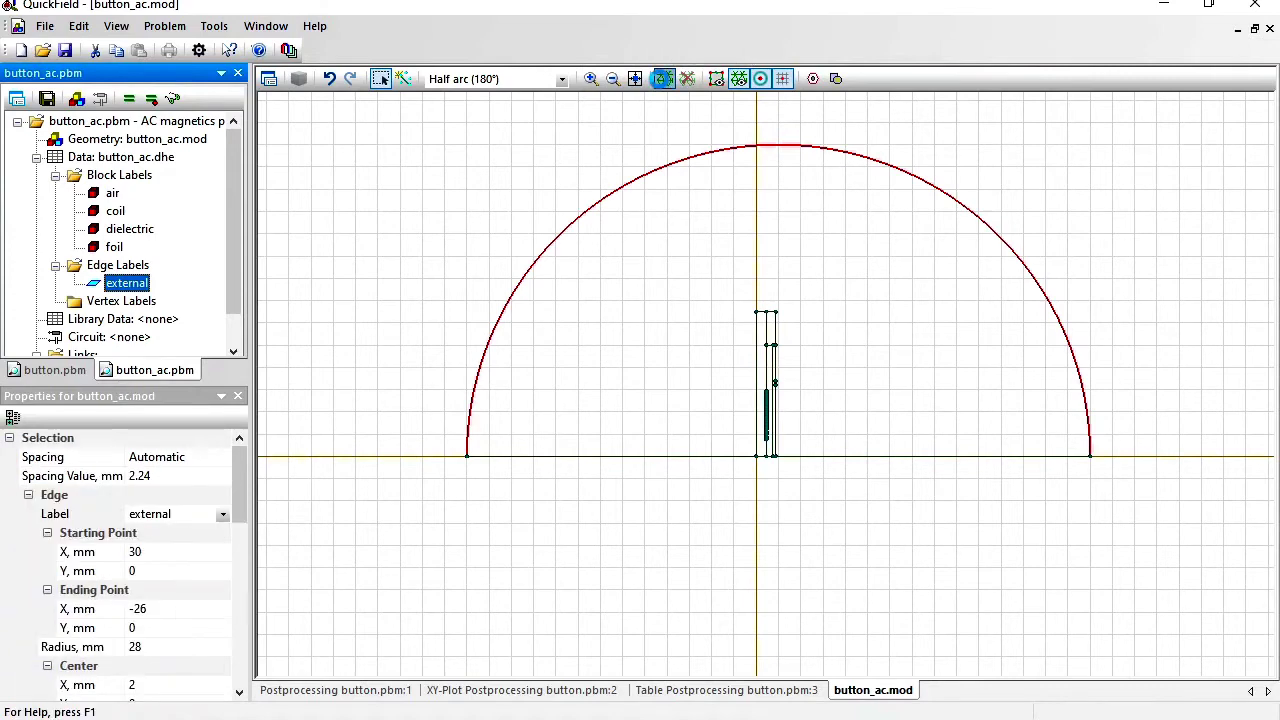
{"action": "left_click", "coordinate": [46, 98]}
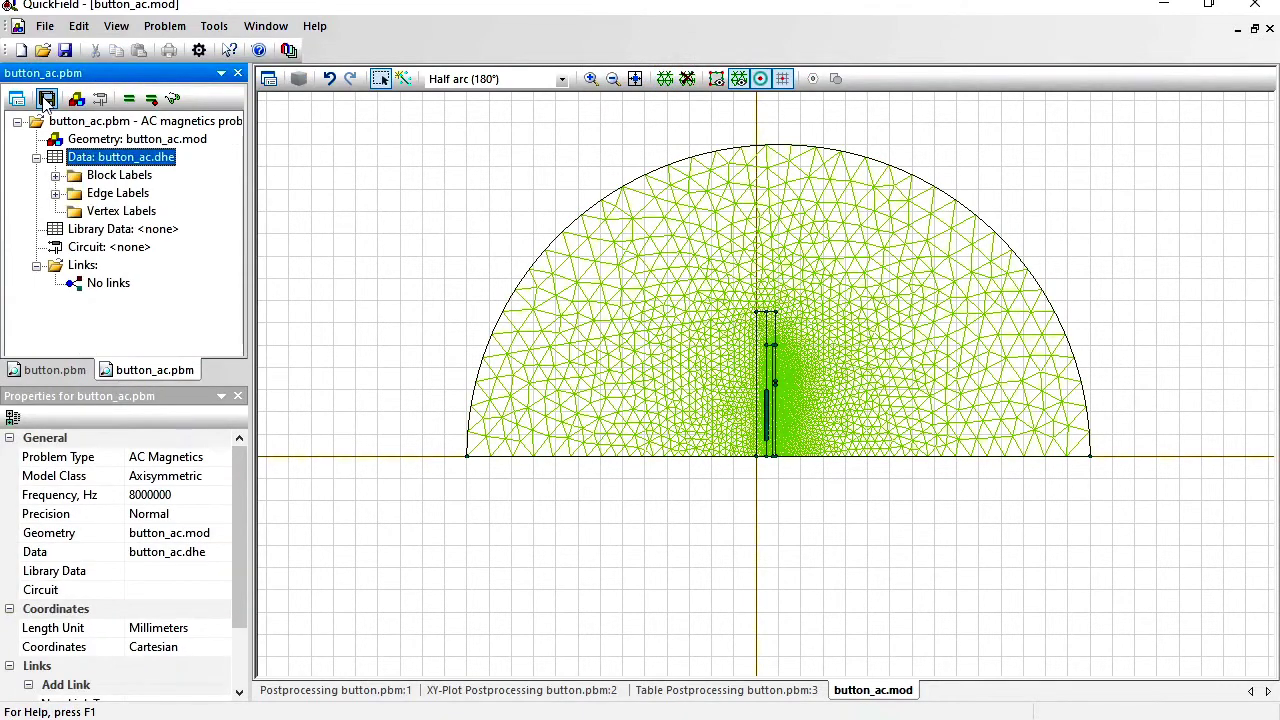
{"action": "left_click", "coordinate": [129, 99]}
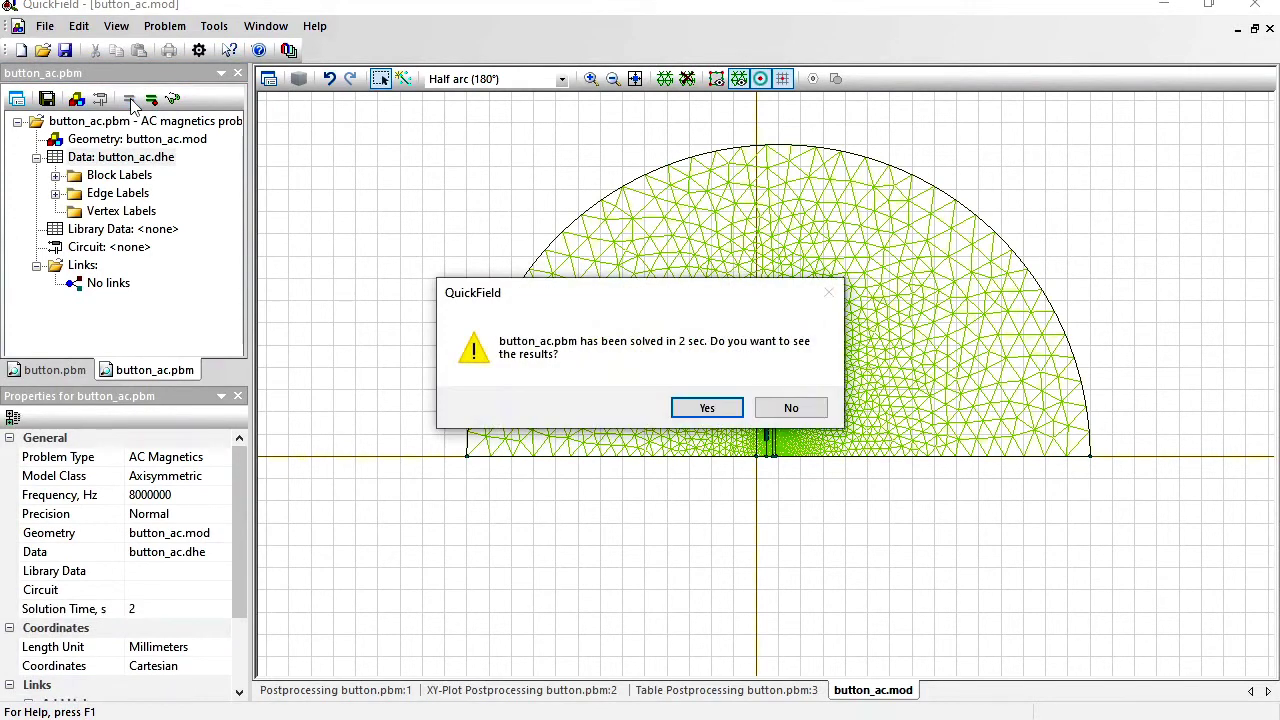
{"action": "key", "text": "Return"}
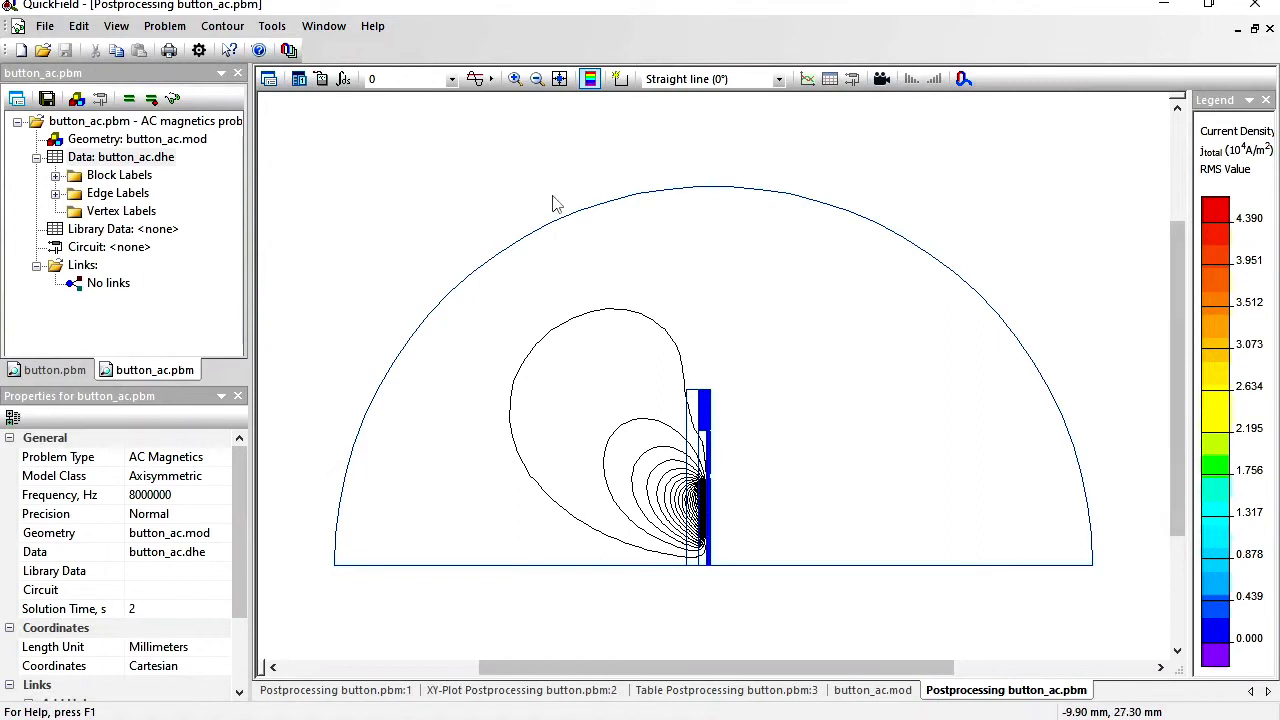
Examine the current density distribution in the coil turns and across the foil thickness up close.
{"action": "left_click", "coordinate": [515, 79]}
{"action": "left_click_drag", "start_coordinate": [663, 447], "coordinate": [745, 590]}
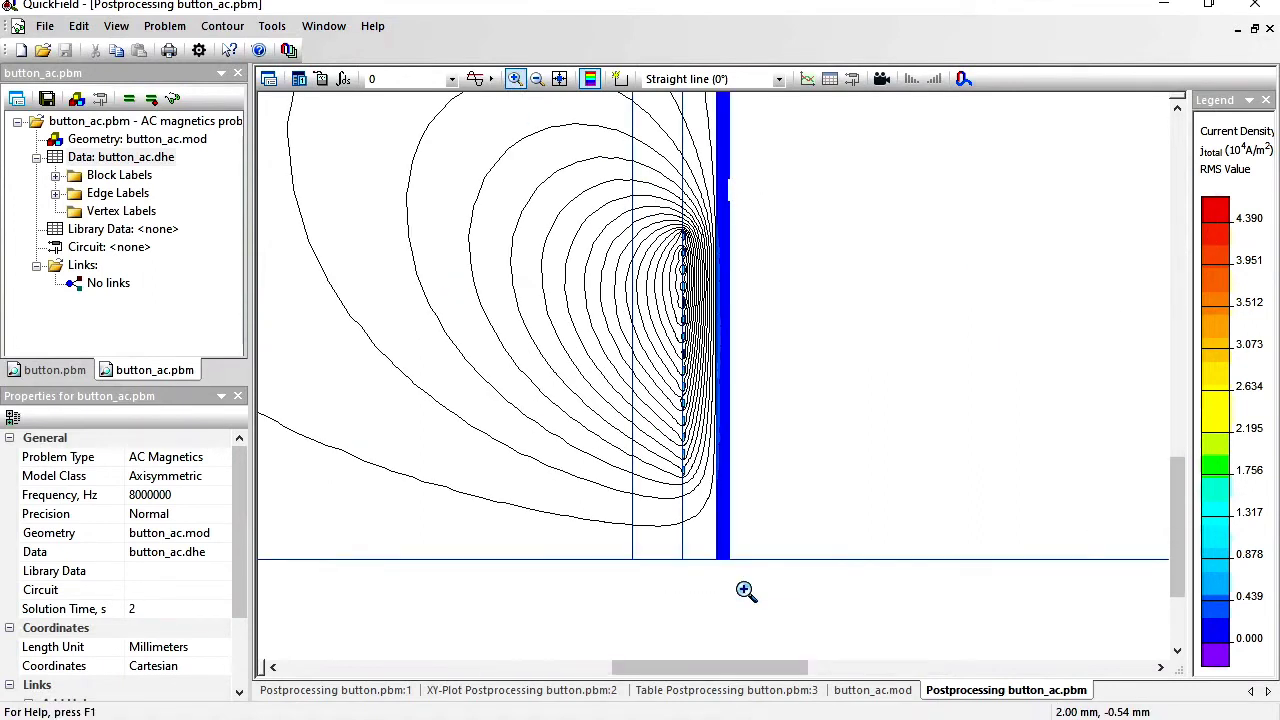
{"action": "left_click_drag", "start_coordinate": [623, 277], "coordinate": [789, 451]}
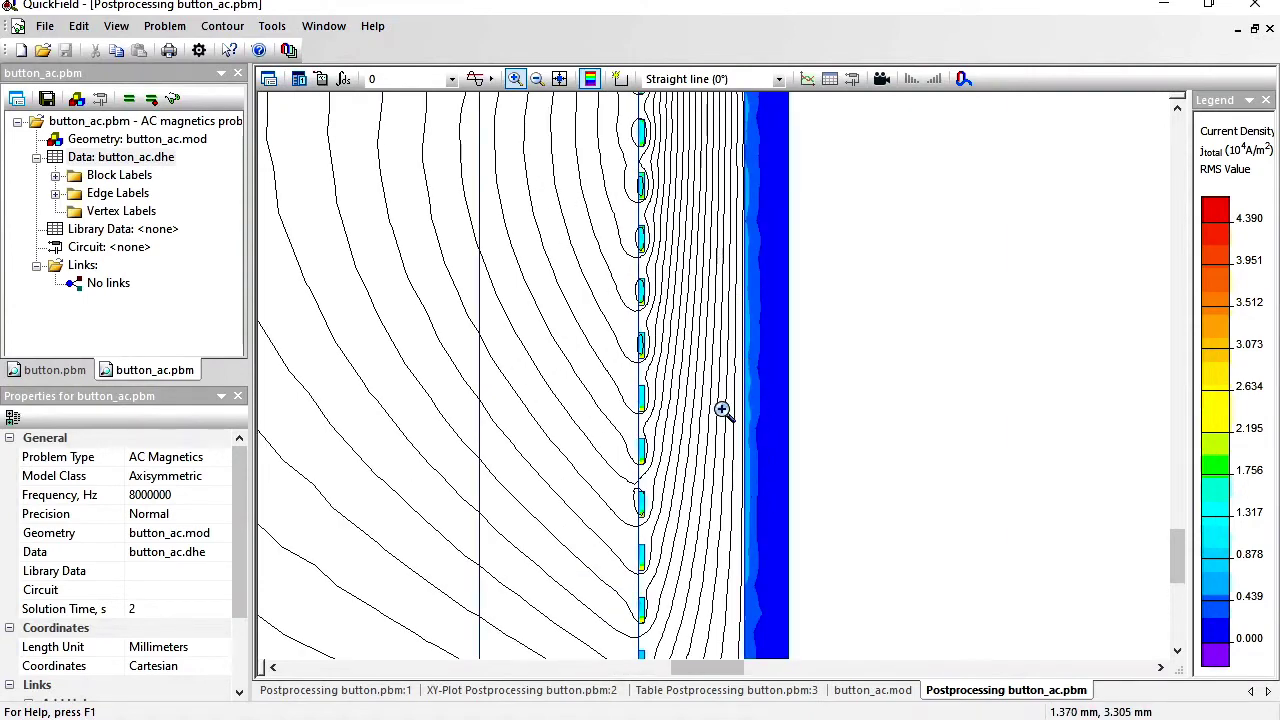
{"action": "left_click_drag", "start_coordinate": [762, 497], "coordinate": [846, 634]}
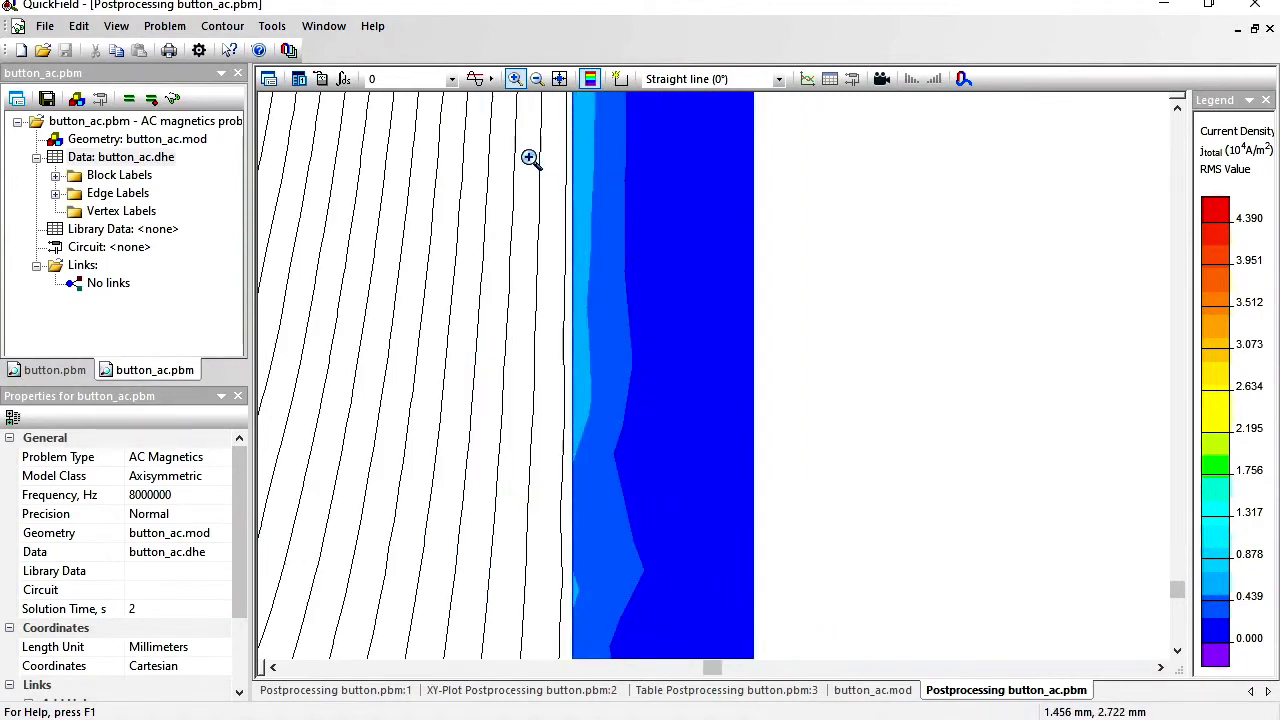
Re-solve the AC magnetics problem with adaptive mesh refinement and open the new results.
{"action": "left_click", "coordinate": [151, 100]}
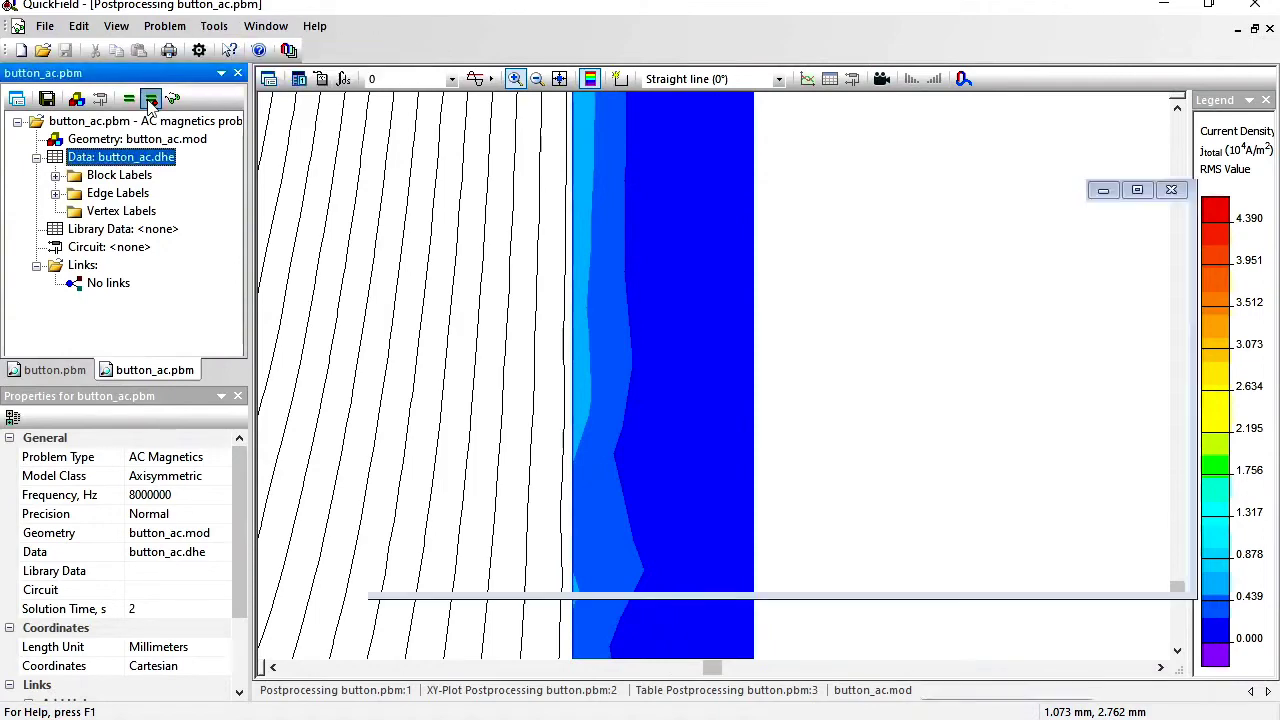
{"action": "key", "text": "Return"}
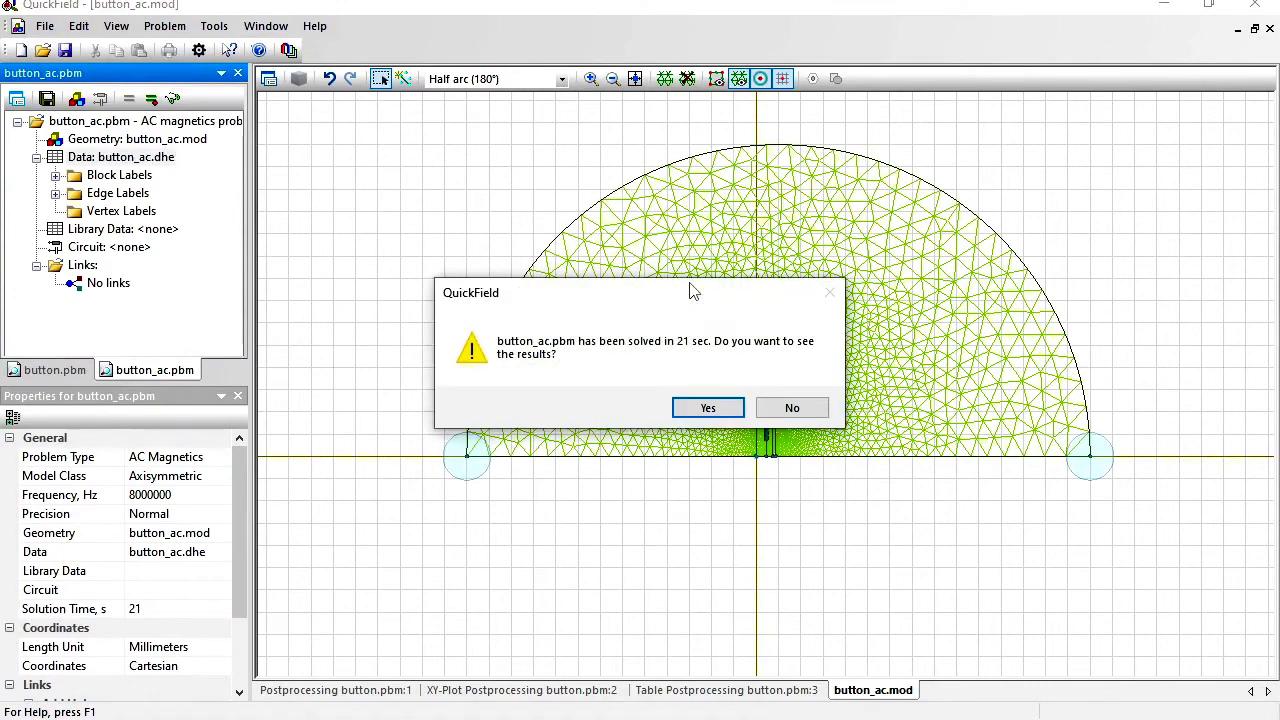
{"action": "left_click", "coordinate": [706, 407]}
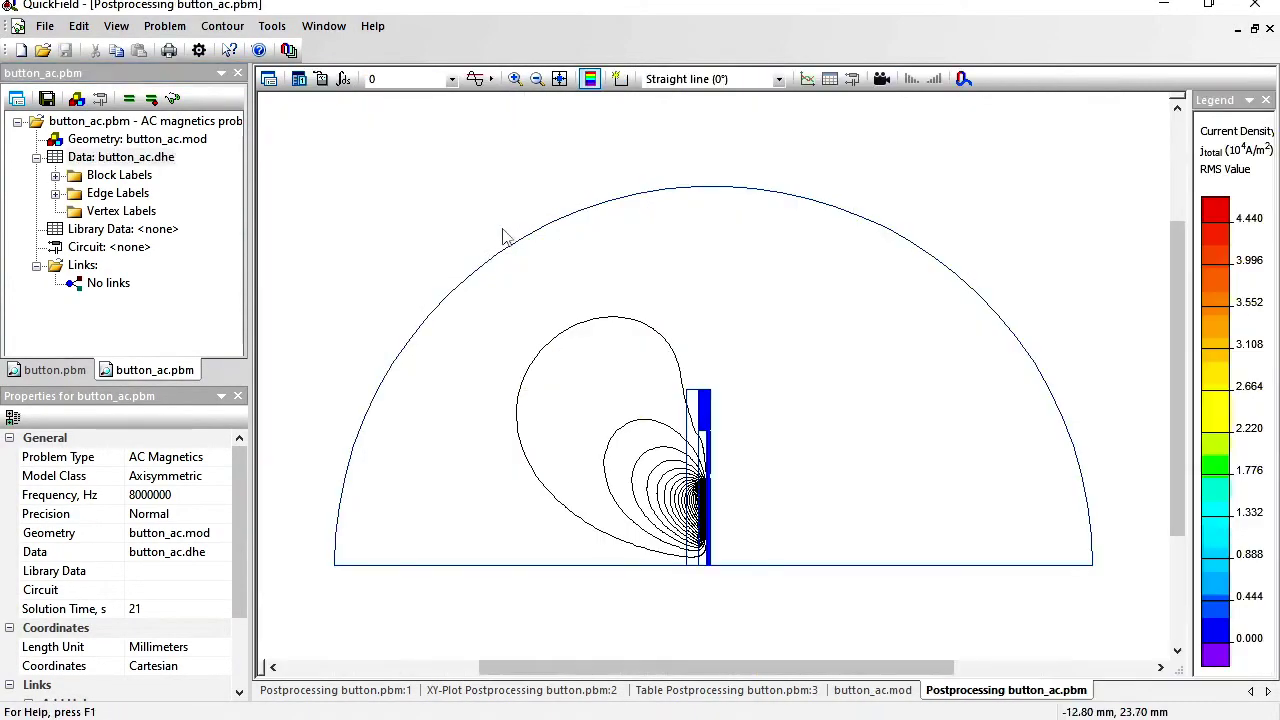
Examine the refined current density and field lines around the coil turns and foil, and return to the full model.
{"action": "left_click", "coordinate": [515, 79]}
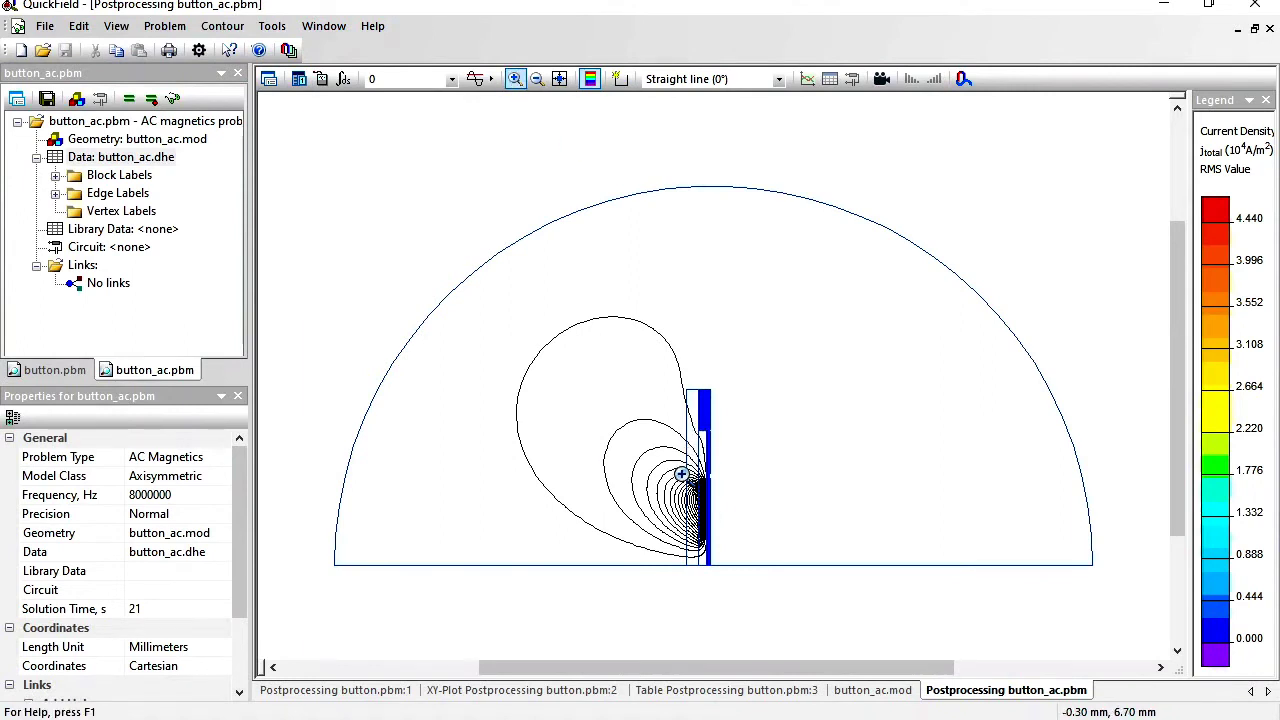
{"action": "left_click_drag", "start_coordinate": [690, 470], "coordinate": [734, 549]}
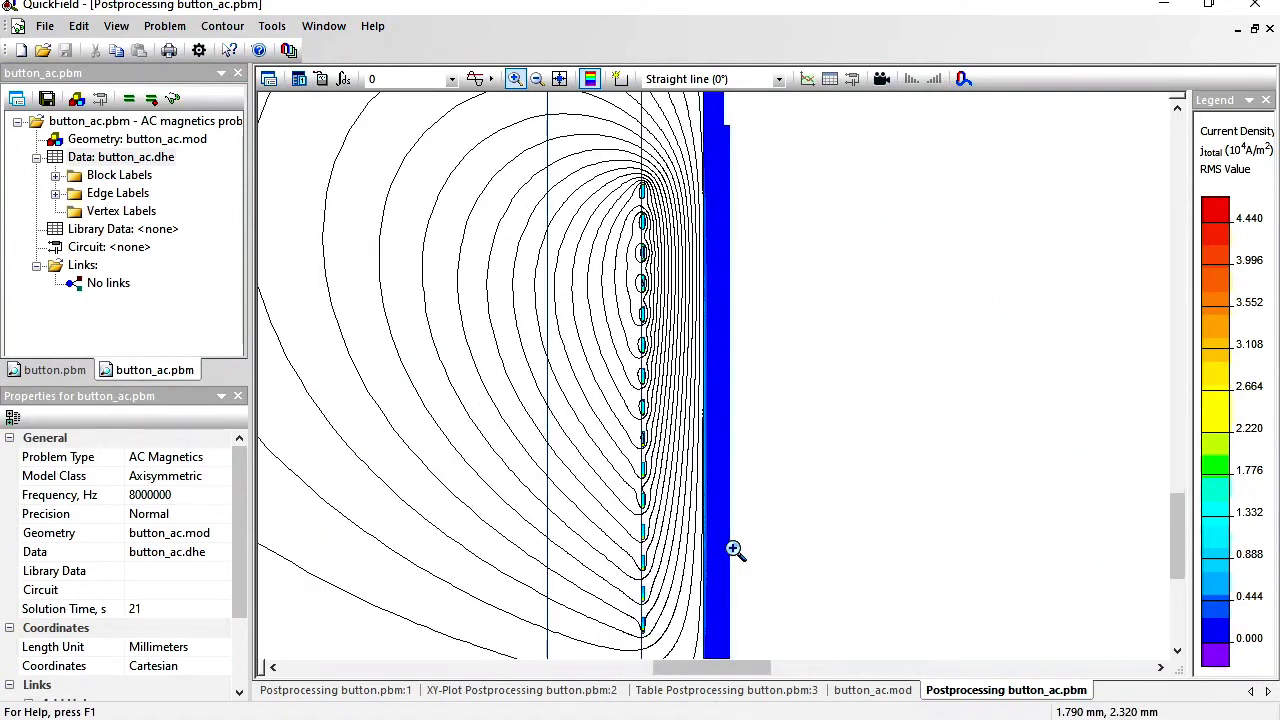
{"action": "left_click_drag", "start_coordinate": [614, 306], "coordinate": [767, 446]}
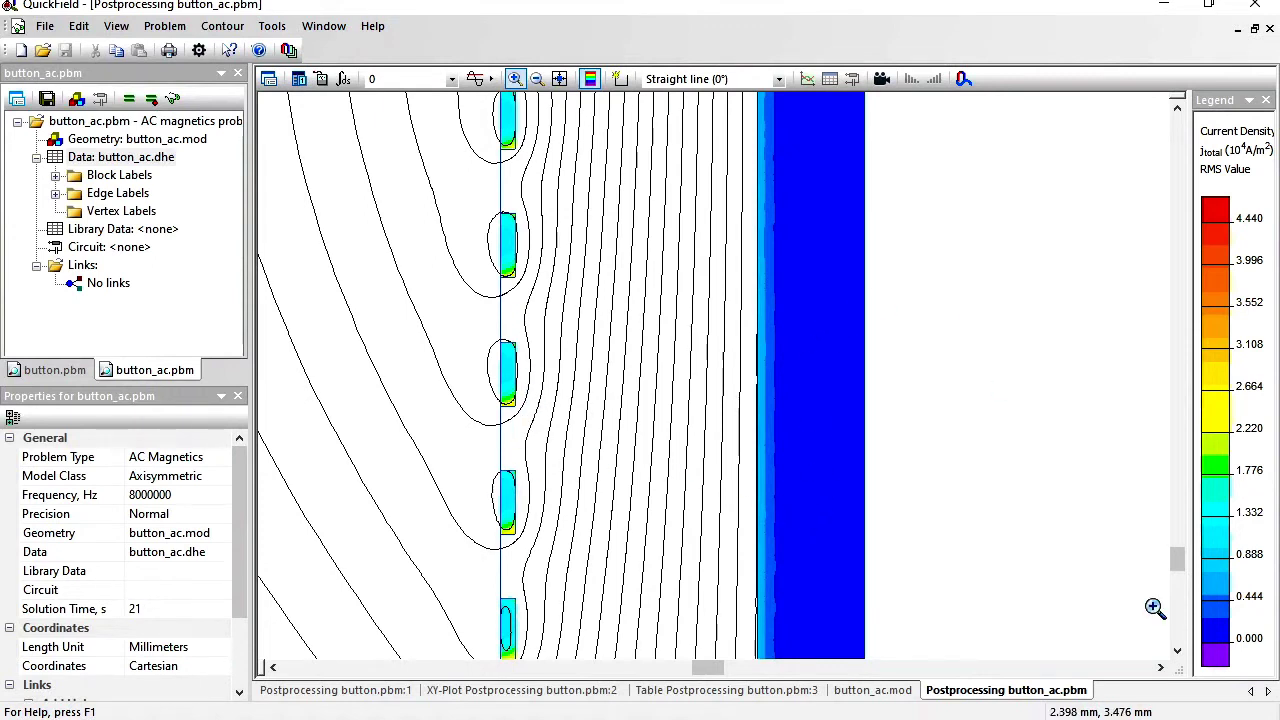
{"action": "scroll", "coordinate": [1188, 640], "scroll_direction": "down", "scroll_amount": 2}
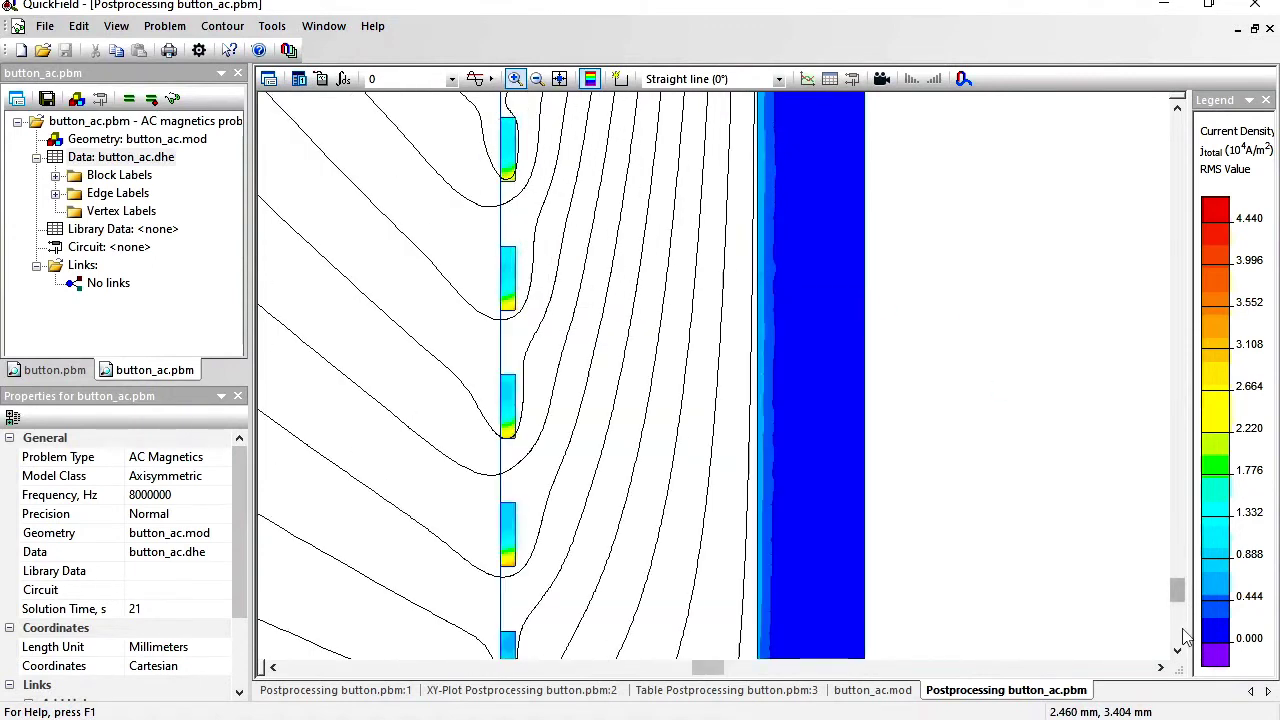
{"action": "left_click", "coordinate": [560, 80]}
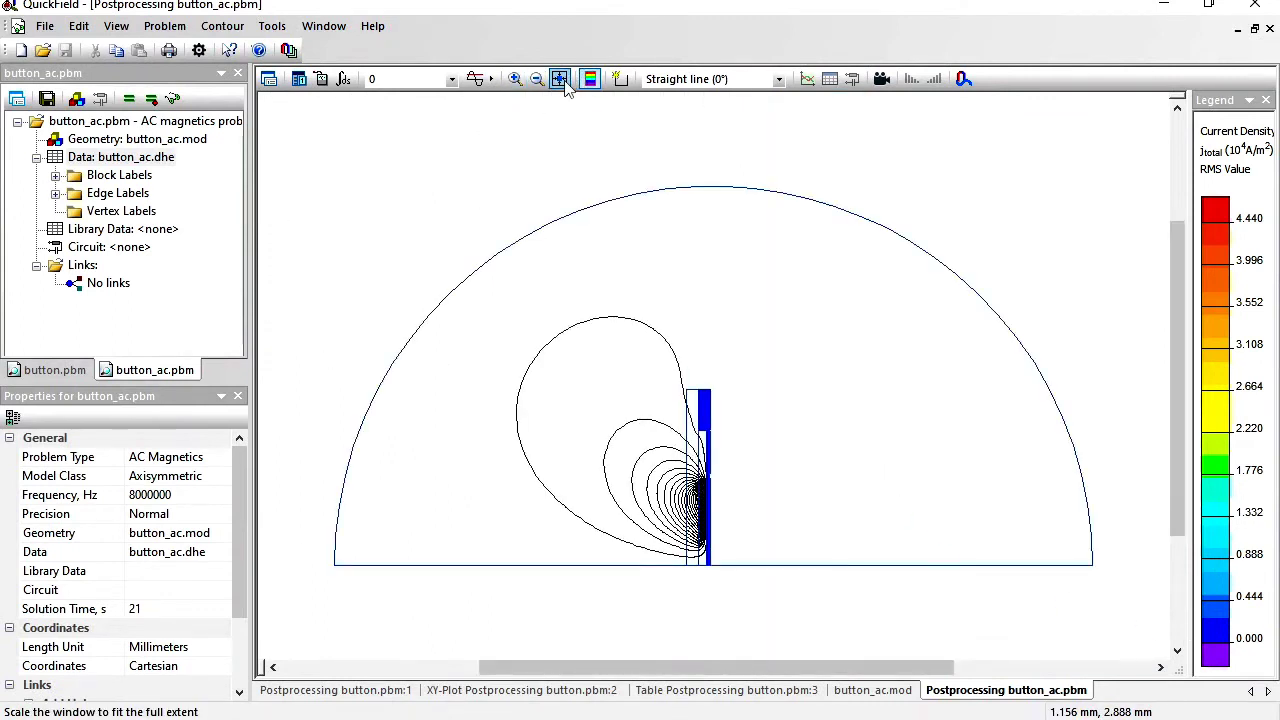
Calculate the coil's inductance with the Inductance Wizard, using the stored energy approach and the coil's space current.
{"action": "left_click", "coordinate": [343, 79]}
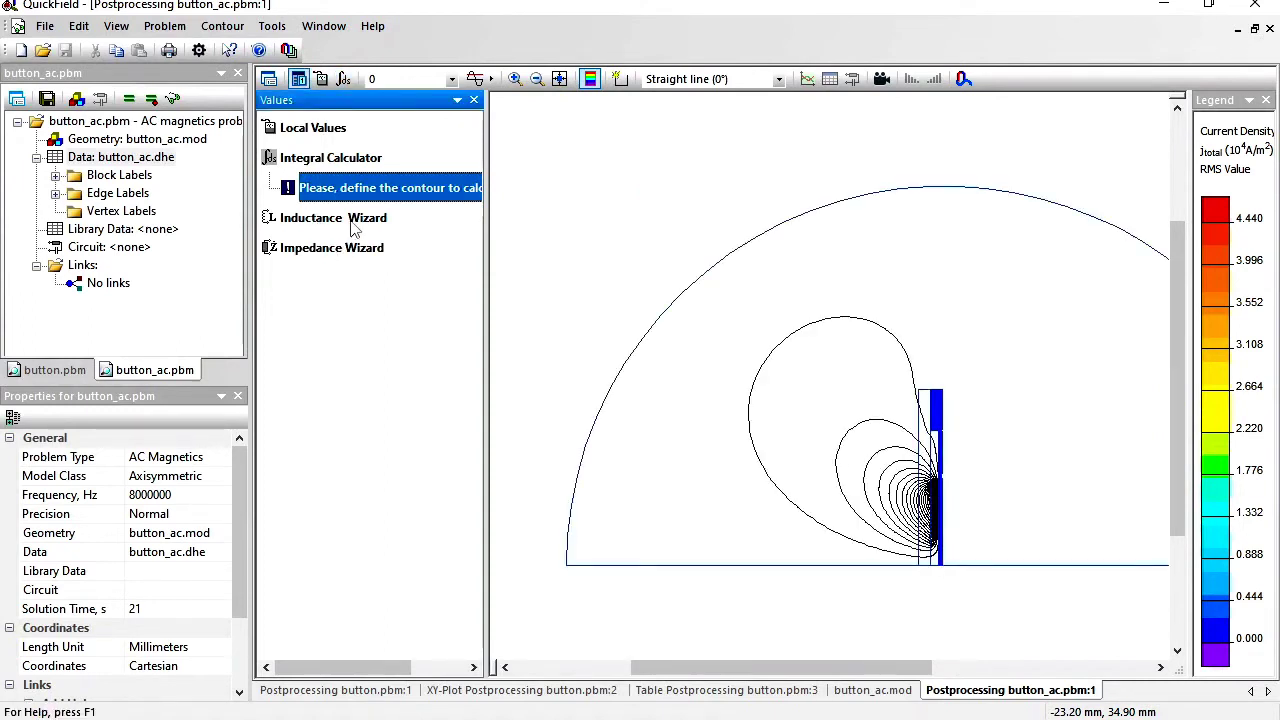
{"action": "double_click", "coordinate": [352, 229]}
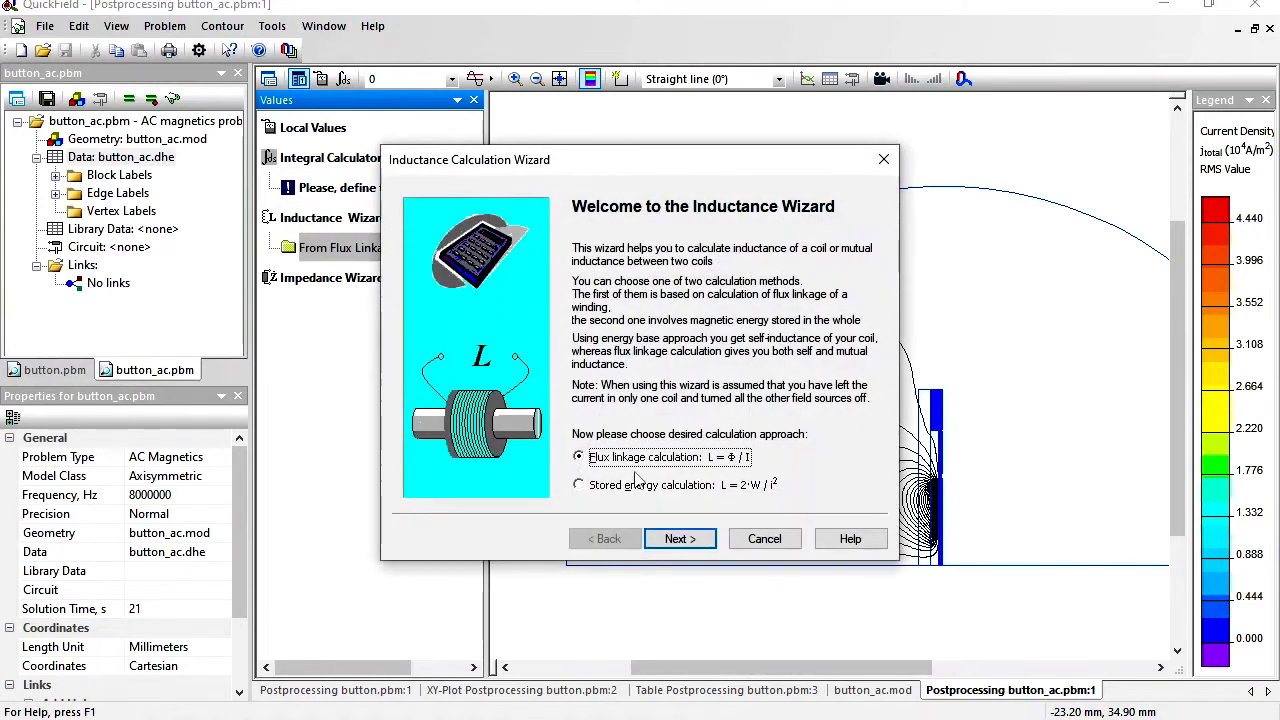
{"action": "left_click", "coordinate": [627, 488]}
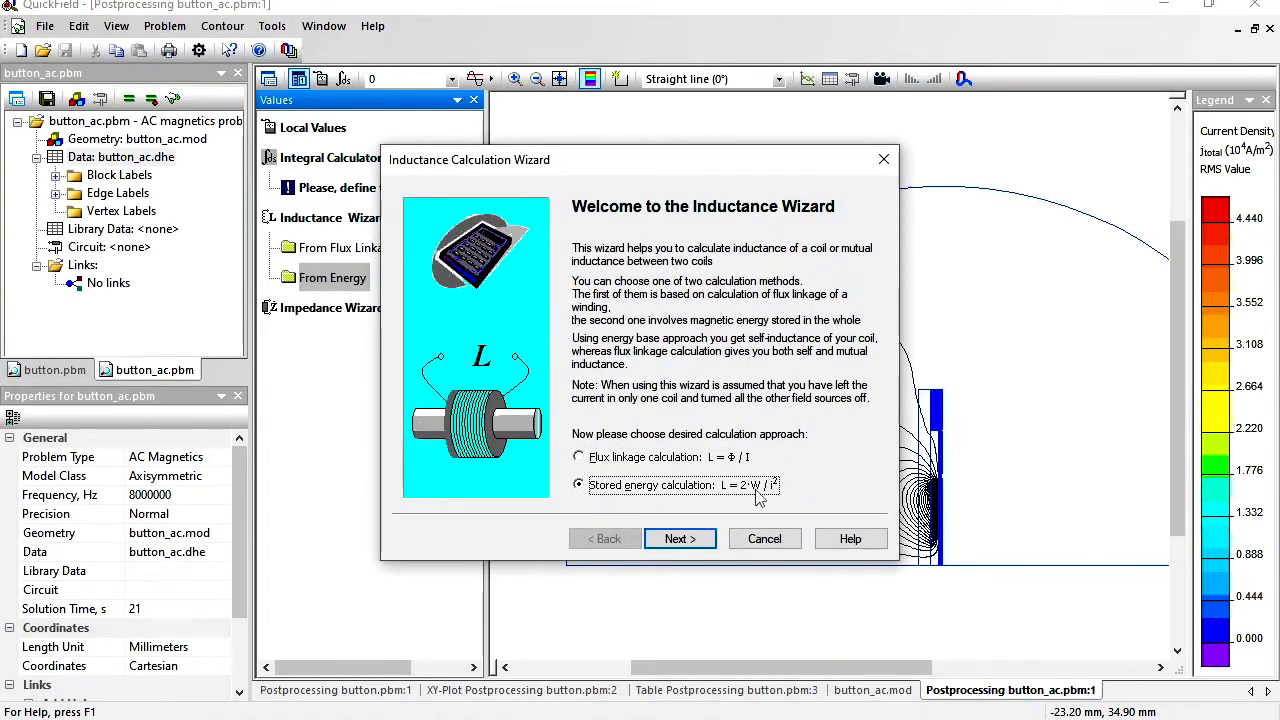
{"action": "left_click", "coordinate": [680, 539]}
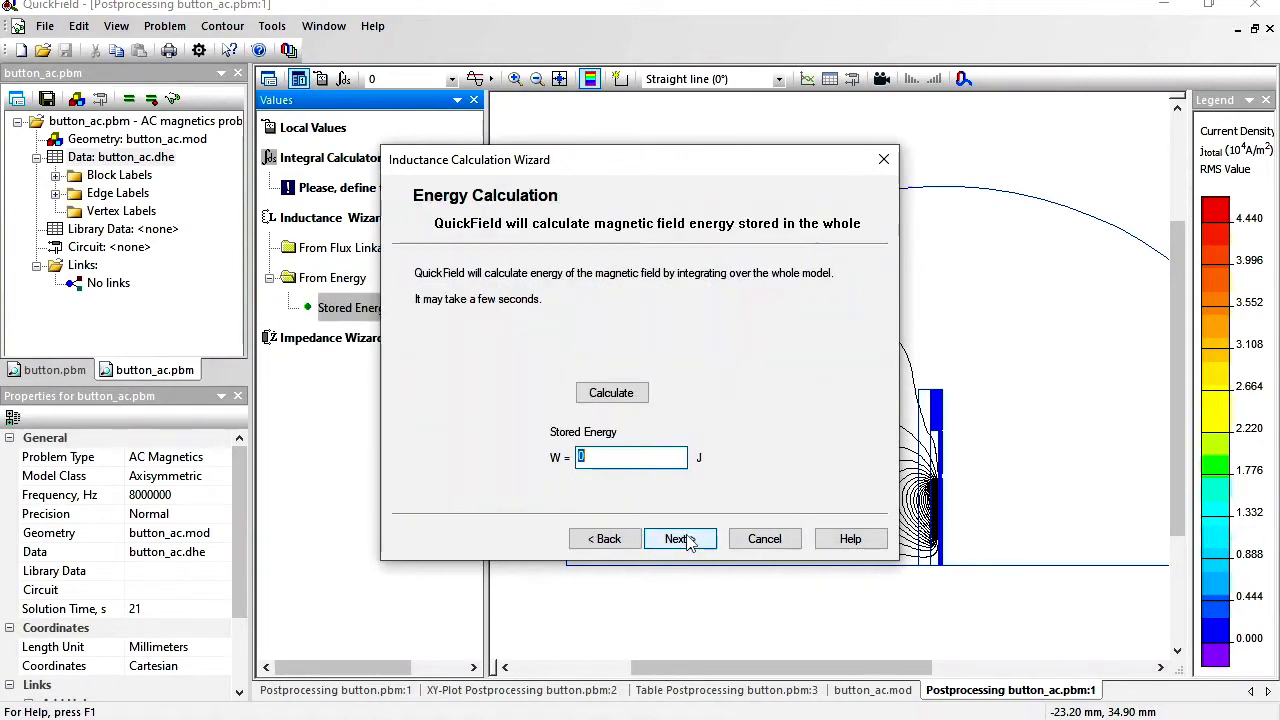
{"action": "left_click", "coordinate": [611, 393]}
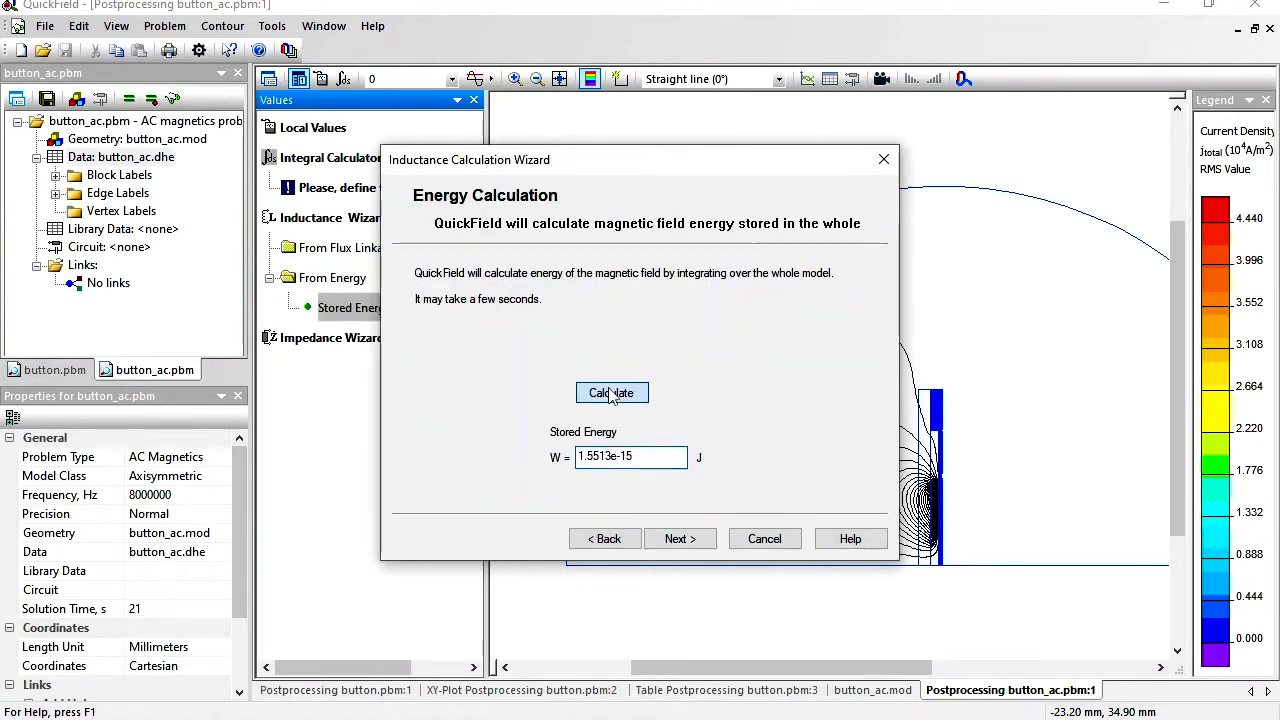
{"action": "left_click", "coordinate": [678, 539]}
{"action": "left_click", "coordinate": [700, 293]}
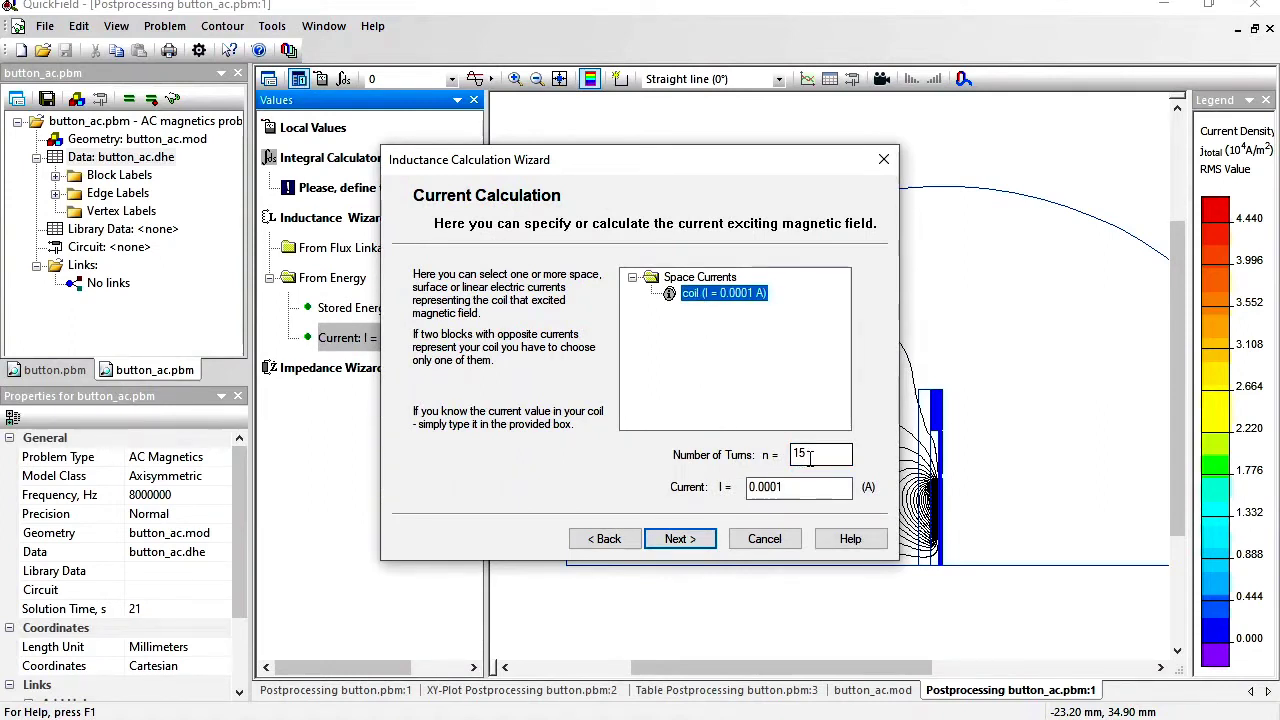
{"action": "left_click", "coordinate": [680, 540]}
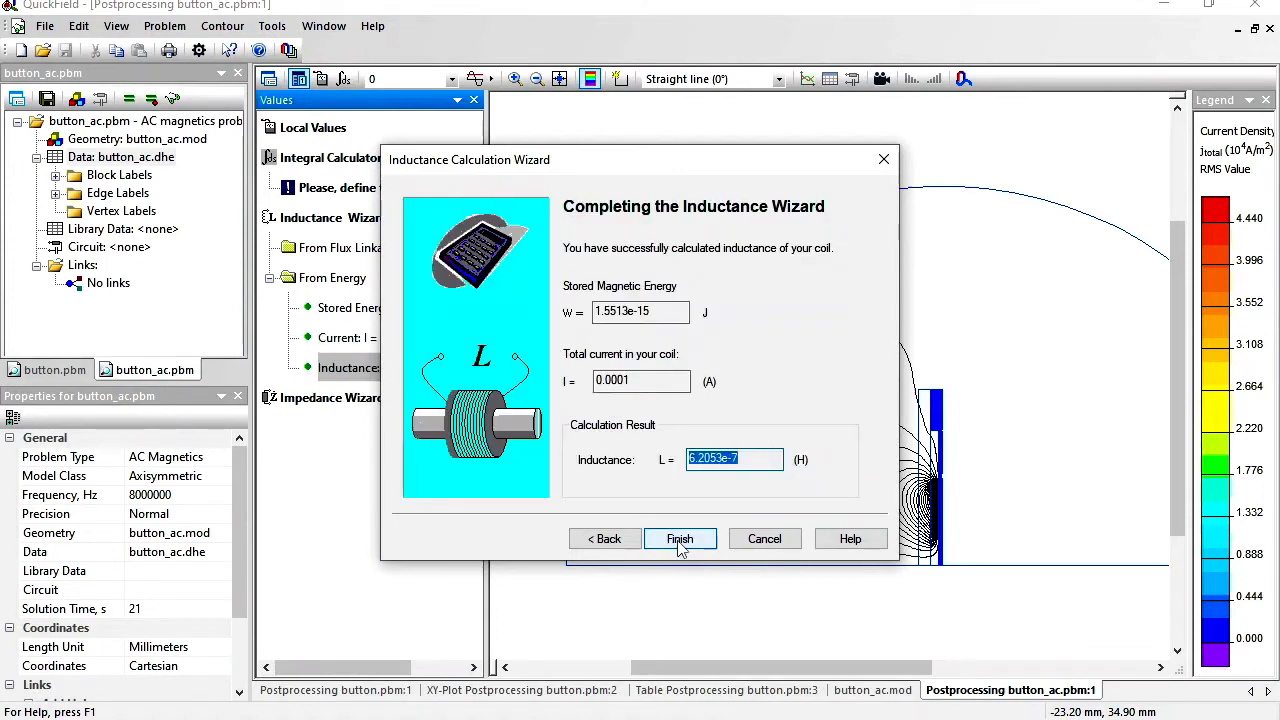
{"action": "left_click", "coordinate": [680, 540]}
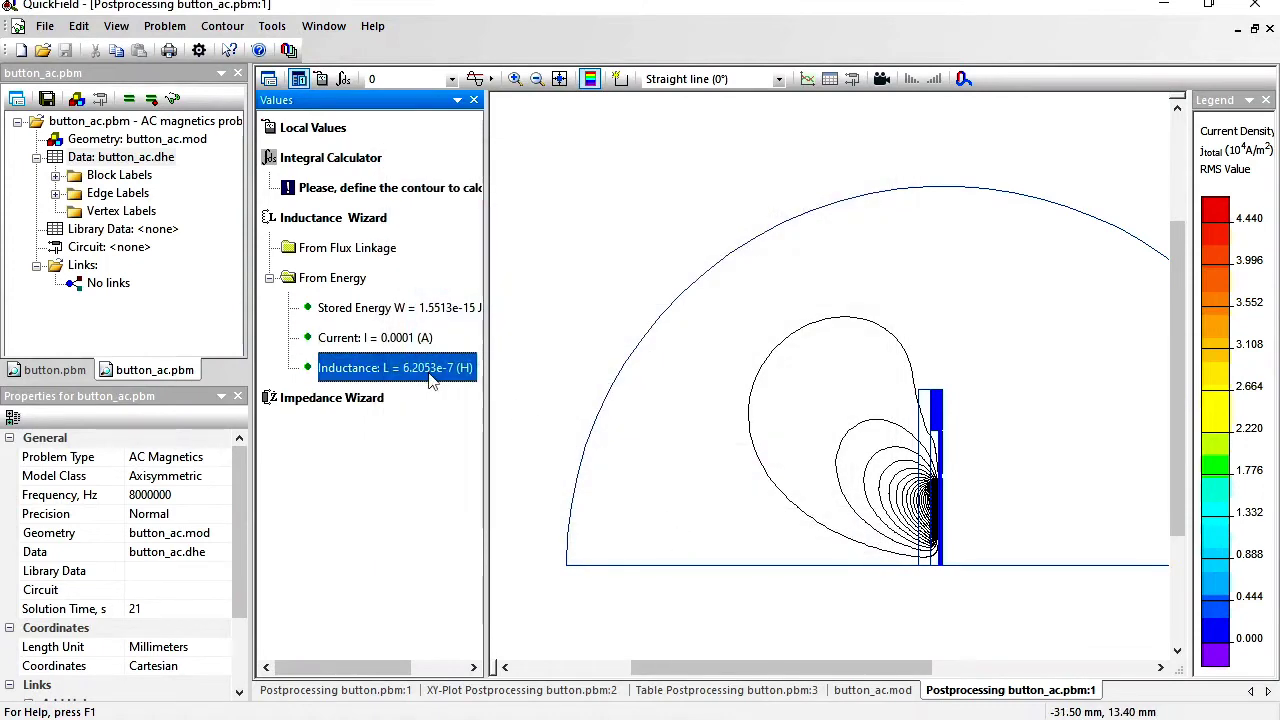
Calculate the coil conductor's impedance, resistance, reactance and inductance with the Impedance Wizard.
{"action": "double_click", "coordinate": [325, 400]}
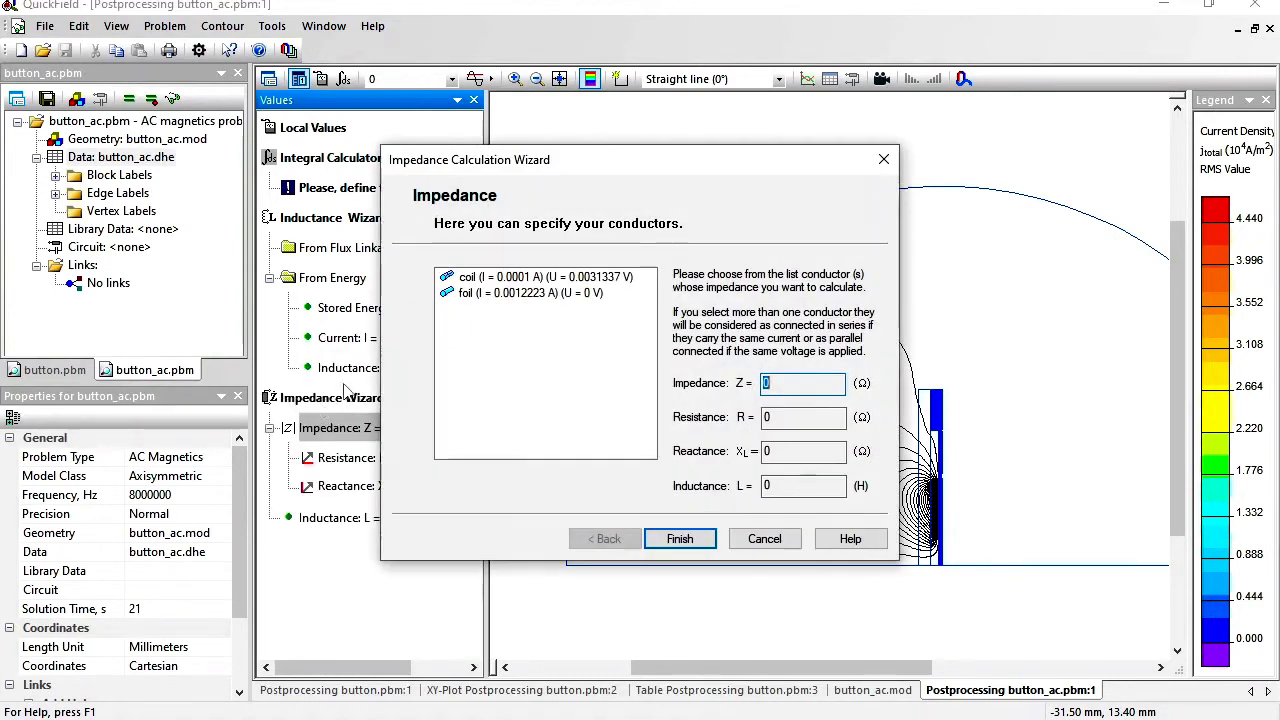
{"action": "left_click_drag", "start_coordinate": [612, 163], "coordinate": [837, 121]}
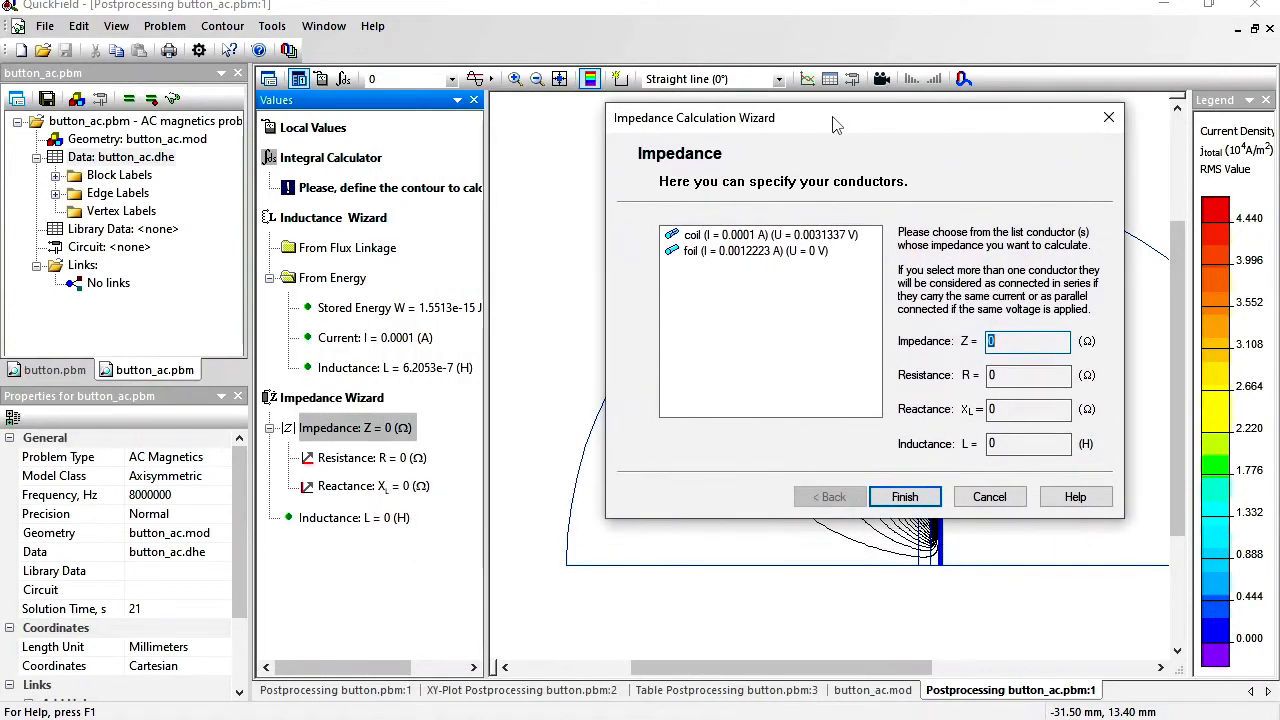
{"action": "left_click", "coordinate": [740, 240]}
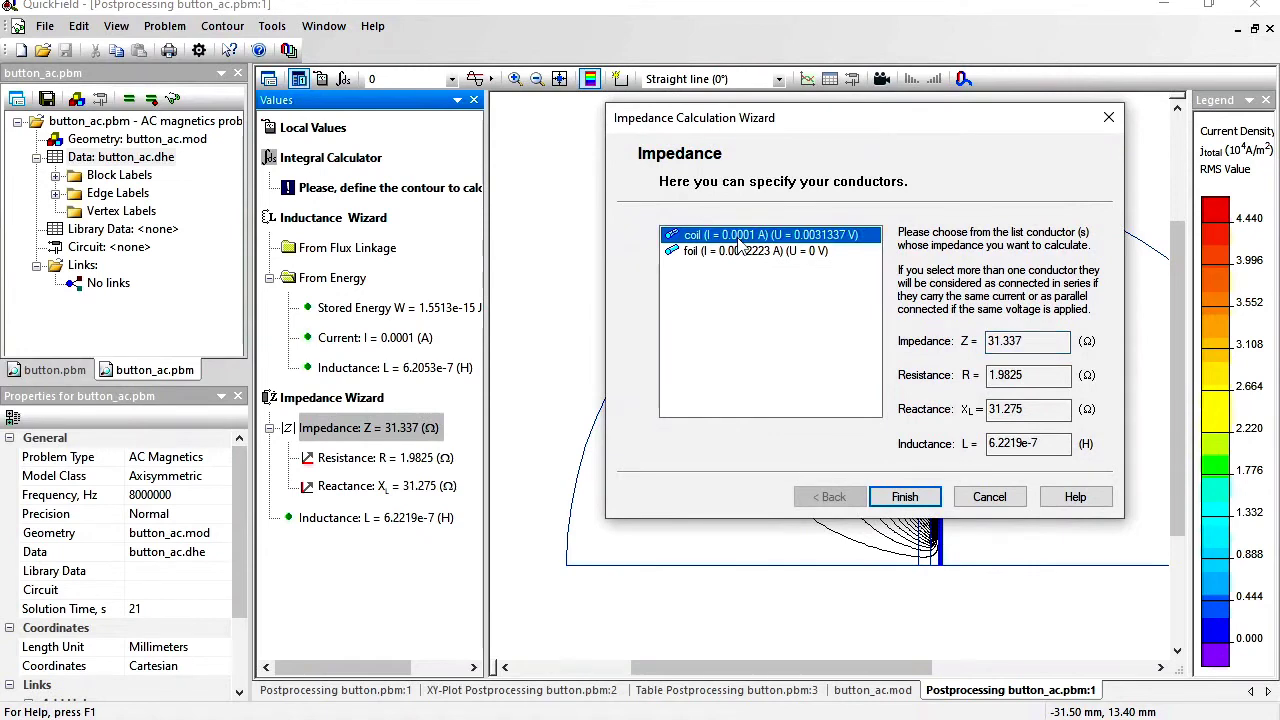
Copy the coil's inductance into Notepad, annotate it "= 0.62 uH - flat foil", and return to QuickField to close the wizard.
{"action": "double_click", "coordinate": [1015, 443]}
{"action": "key", "text": "ctrl+c"}
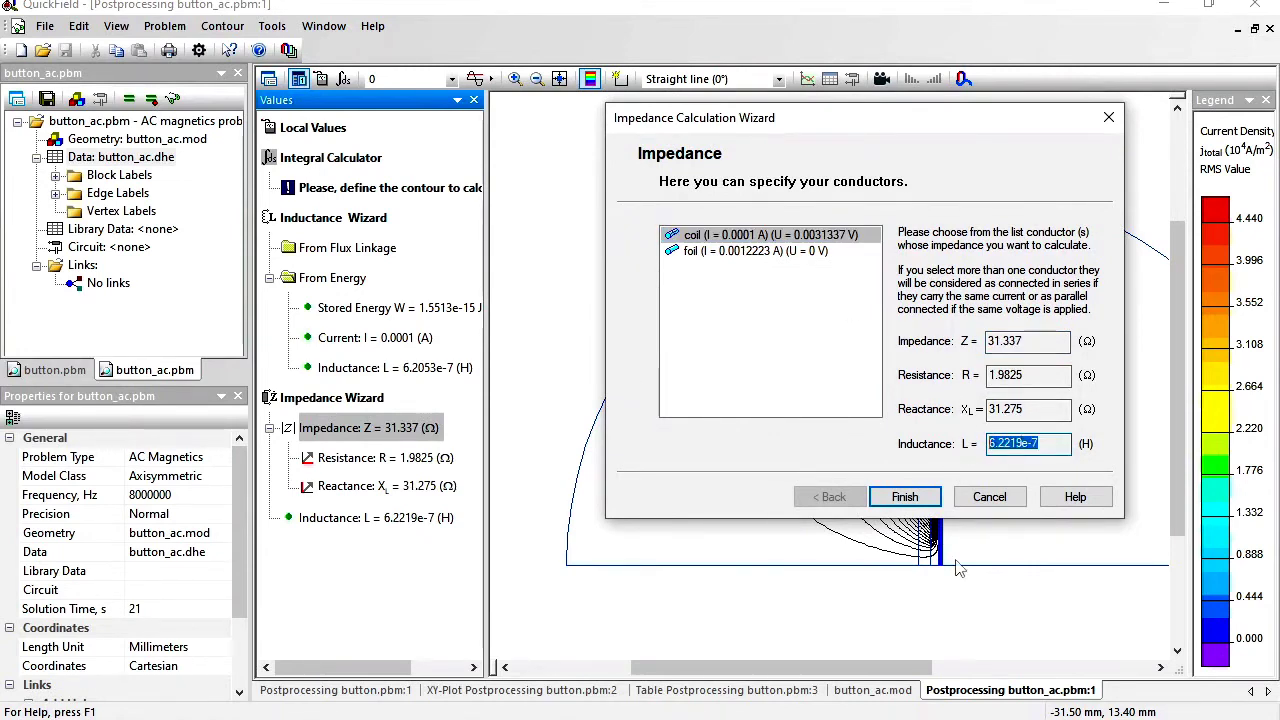
{"action": "key", "text": "alt+Tab"}
{"action": "key", "text": "ctrl+v"}
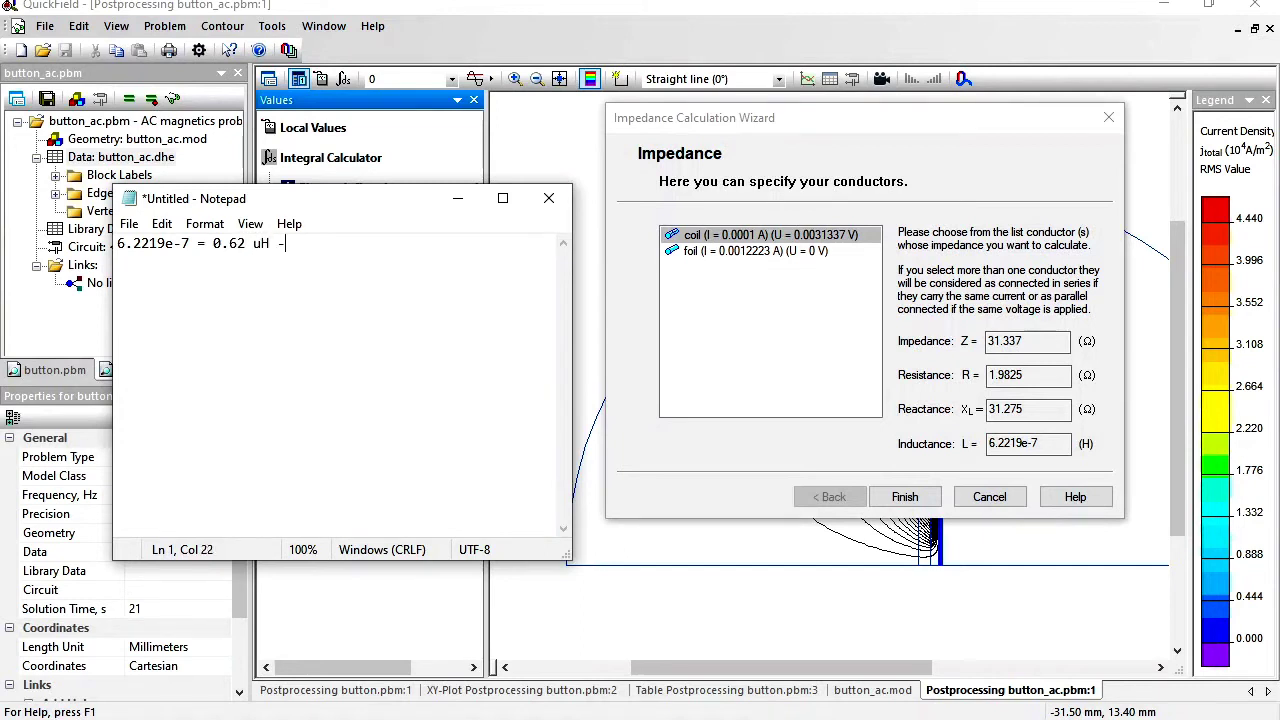
{"action": "type", "text": "foil"}
{"action": "left_click", "coordinate": [422, 32]}
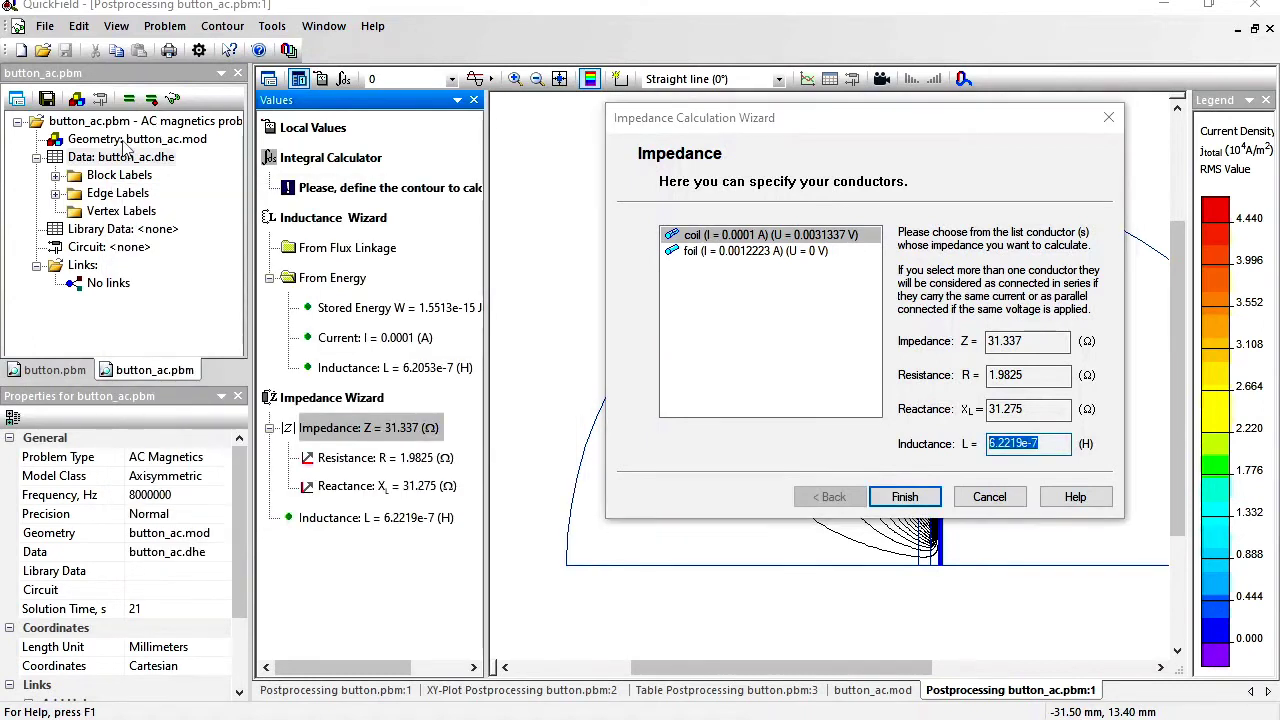
{"action": "left_click", "coordinate": [990, 497]}
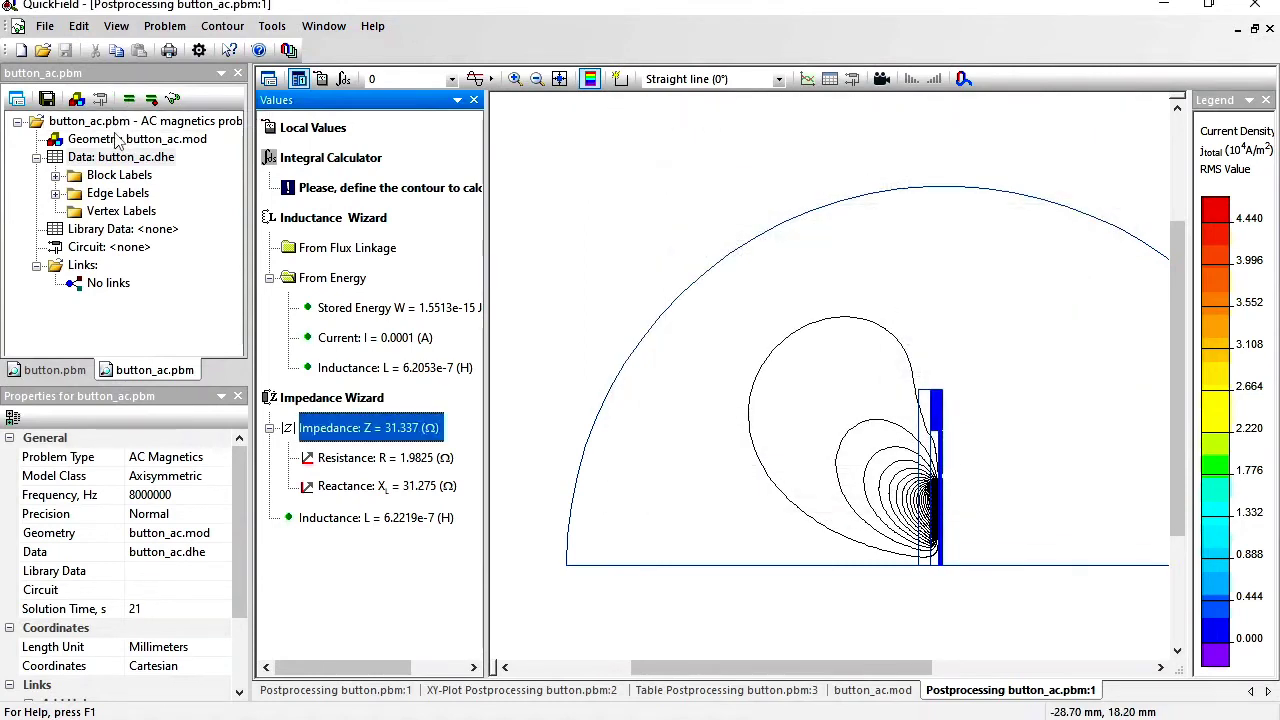
Open the button_ac.mod geometry around the coil and foil, and set the displacement table's tabulating step to 2 mm.
{"action": "double_click", "coordinate": [118, 139]}
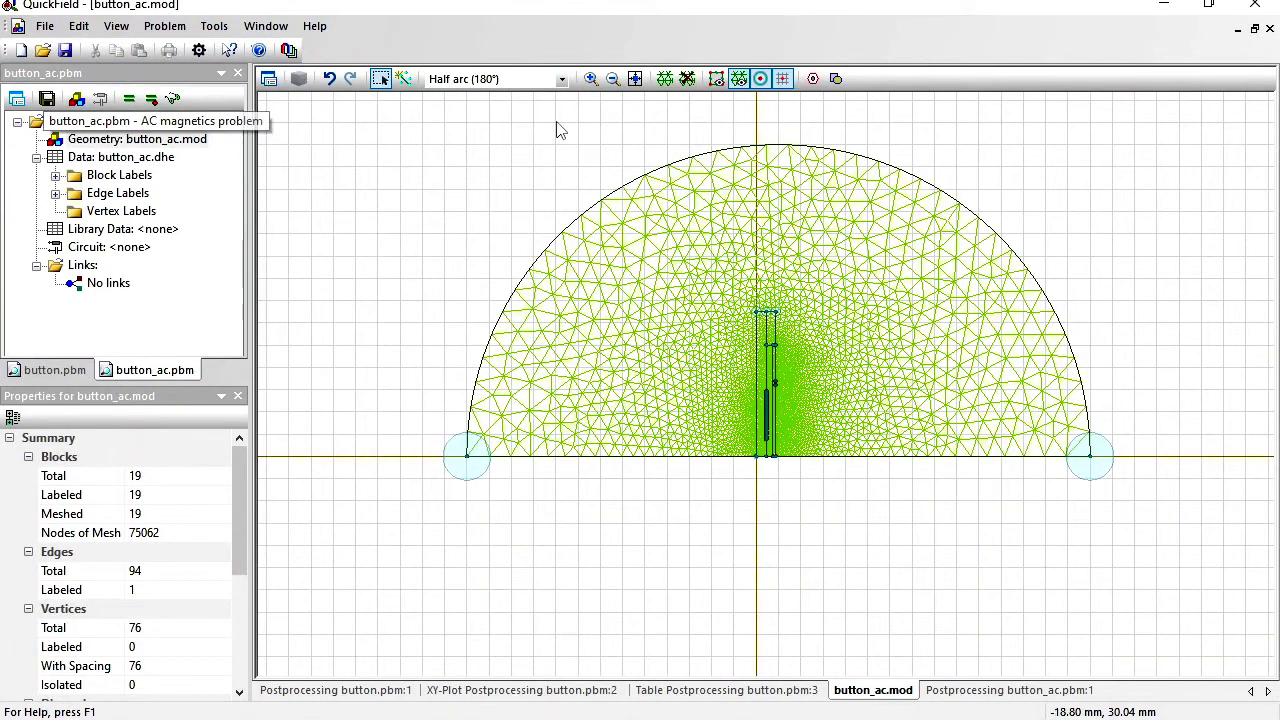
{"action": "left_click", "coordinate": [591, 79]}
{"action": "left_click_drag", "start_coordinate": [731, 354], "coordinate": [828, 474]}
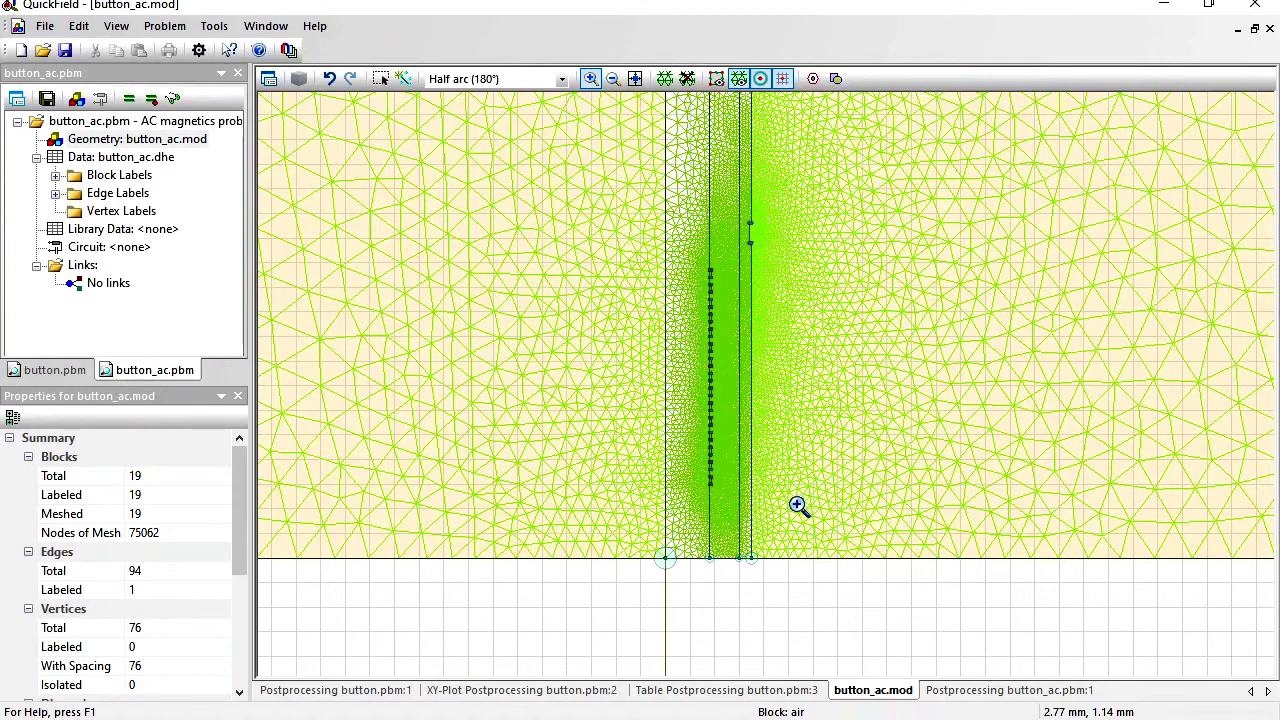
{"action": "left_click", "coordinate": [676, 692]}
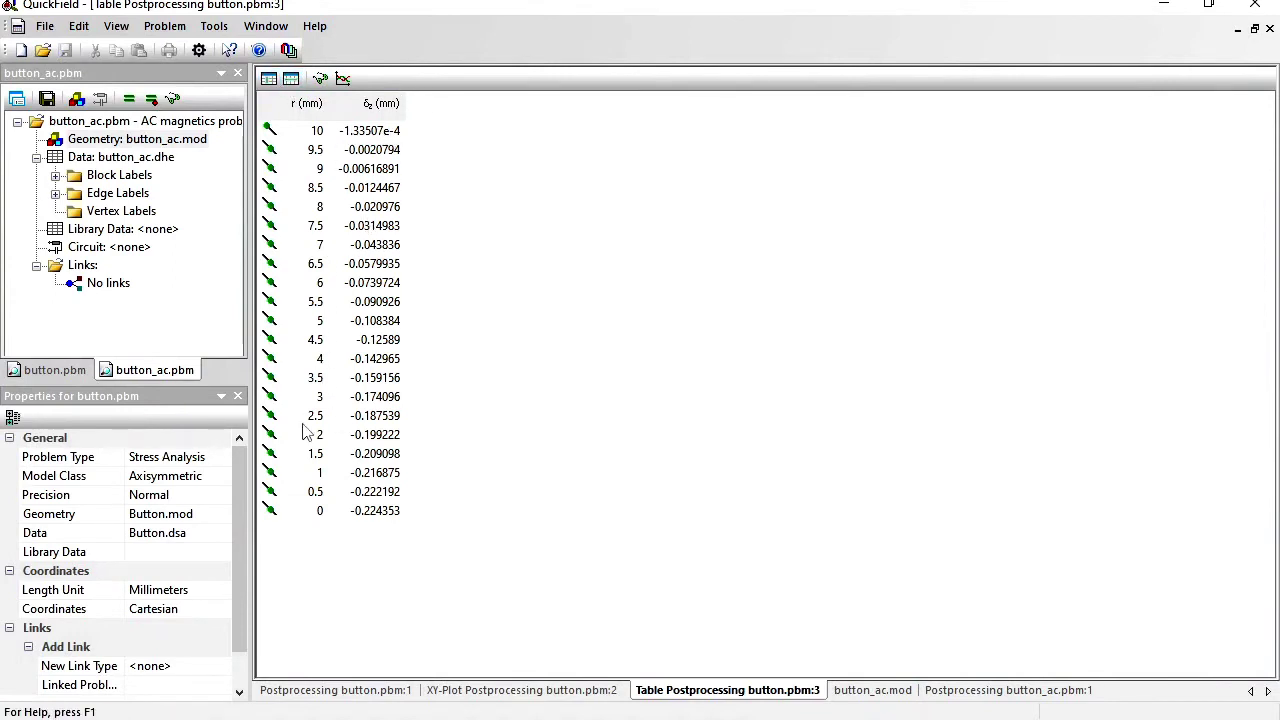
{"action": "left_click", "coordinate": [290, 78]}
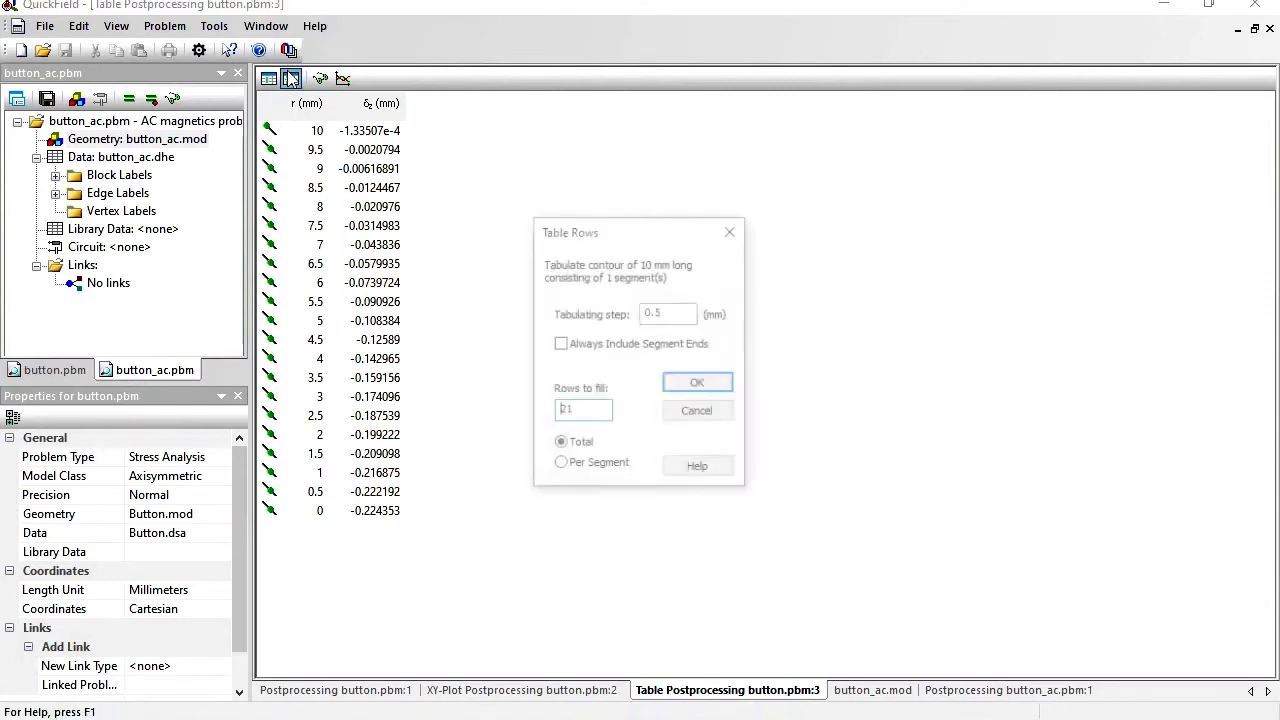
{"action": "left_click_drag", "start_coordinate": [678, 309], "coordinate": [604, 305]}
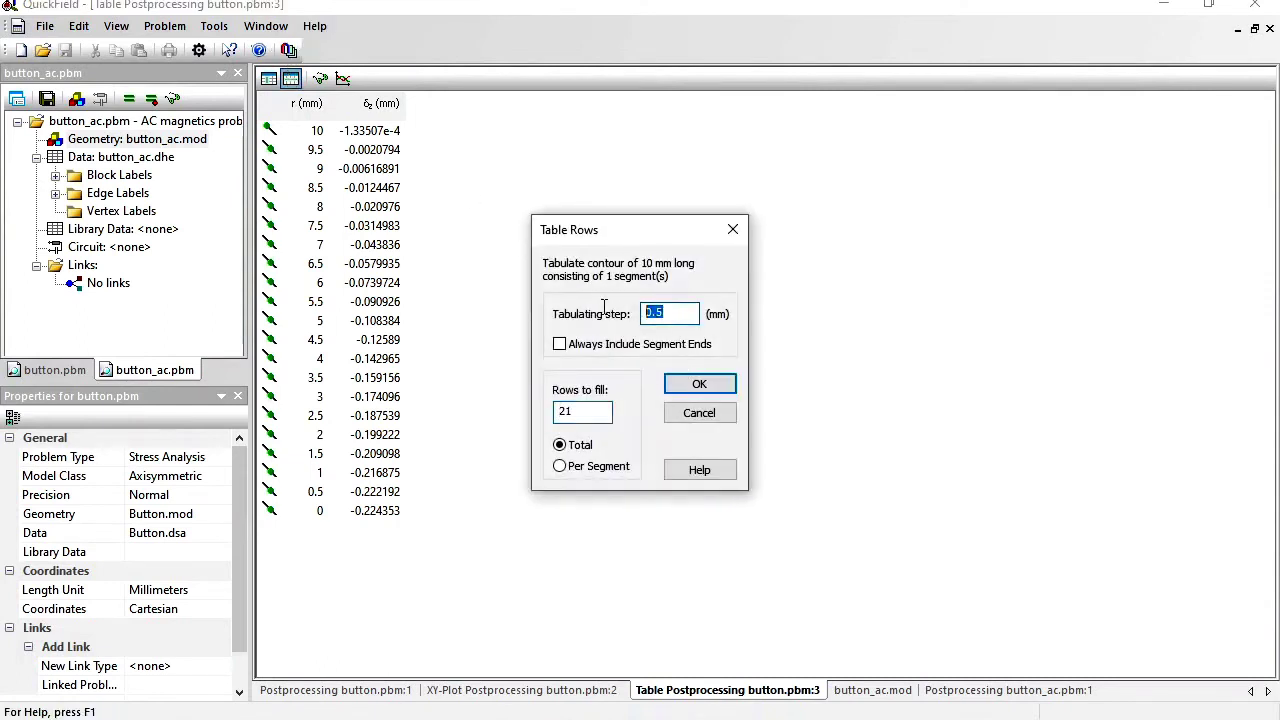
{"action": "type", "text": "2"}
{"action": "left_click", "coordinate": [718, 389]}
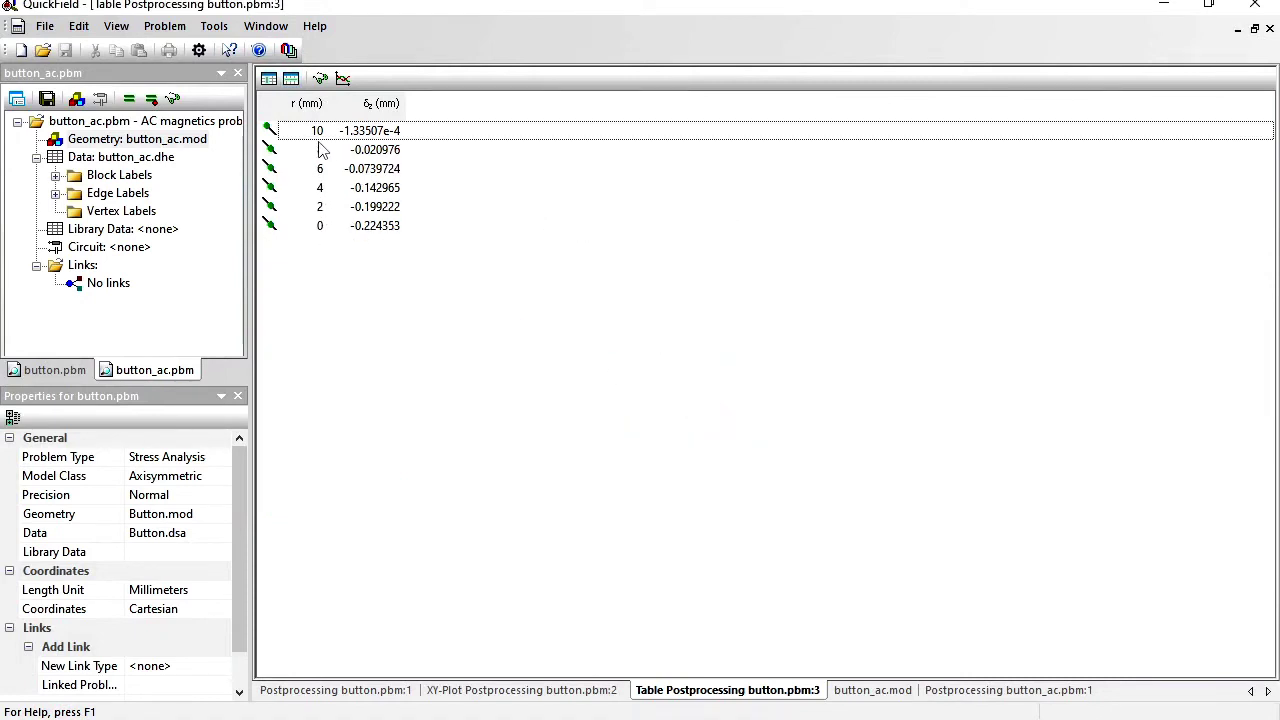
Duplicate the foil's two vertices on the axis in button_ac.mod with a displacement of 0 and 2 mm and 4 copies.
{"action": "left_click", "coordinate": [884, 694]}
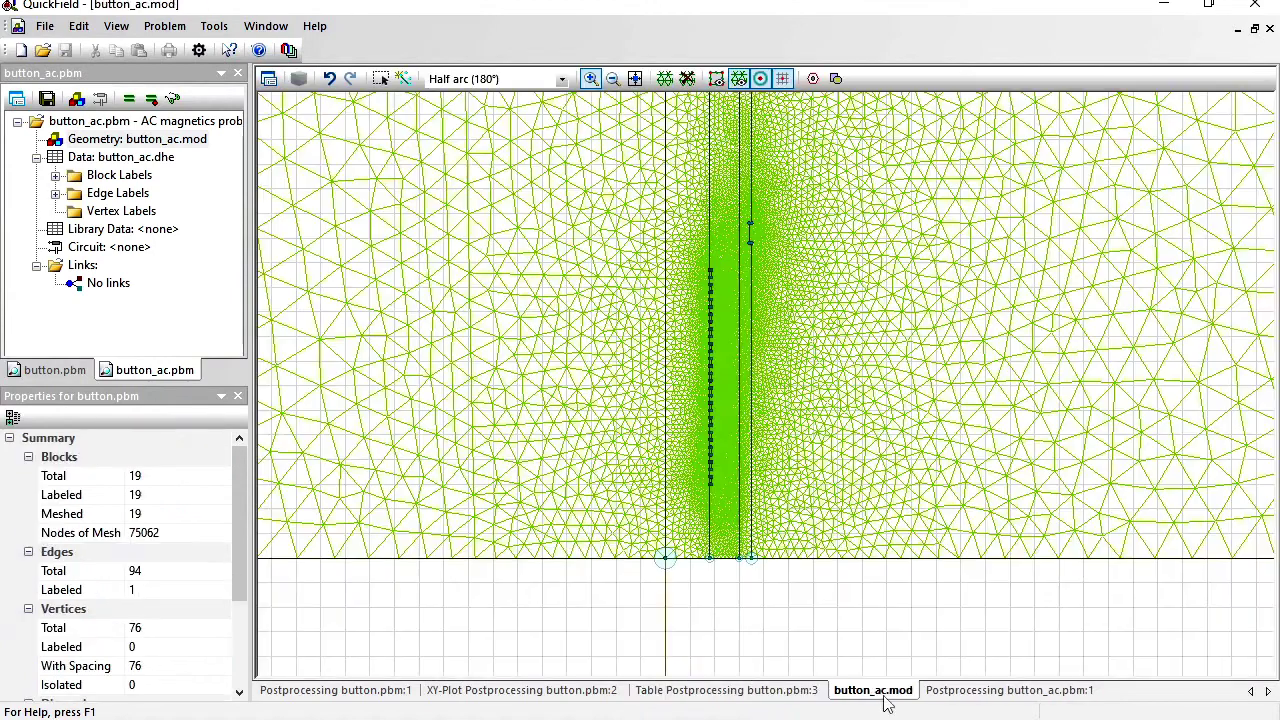
{"action": "left_click", "coordinate": [381, 80]}
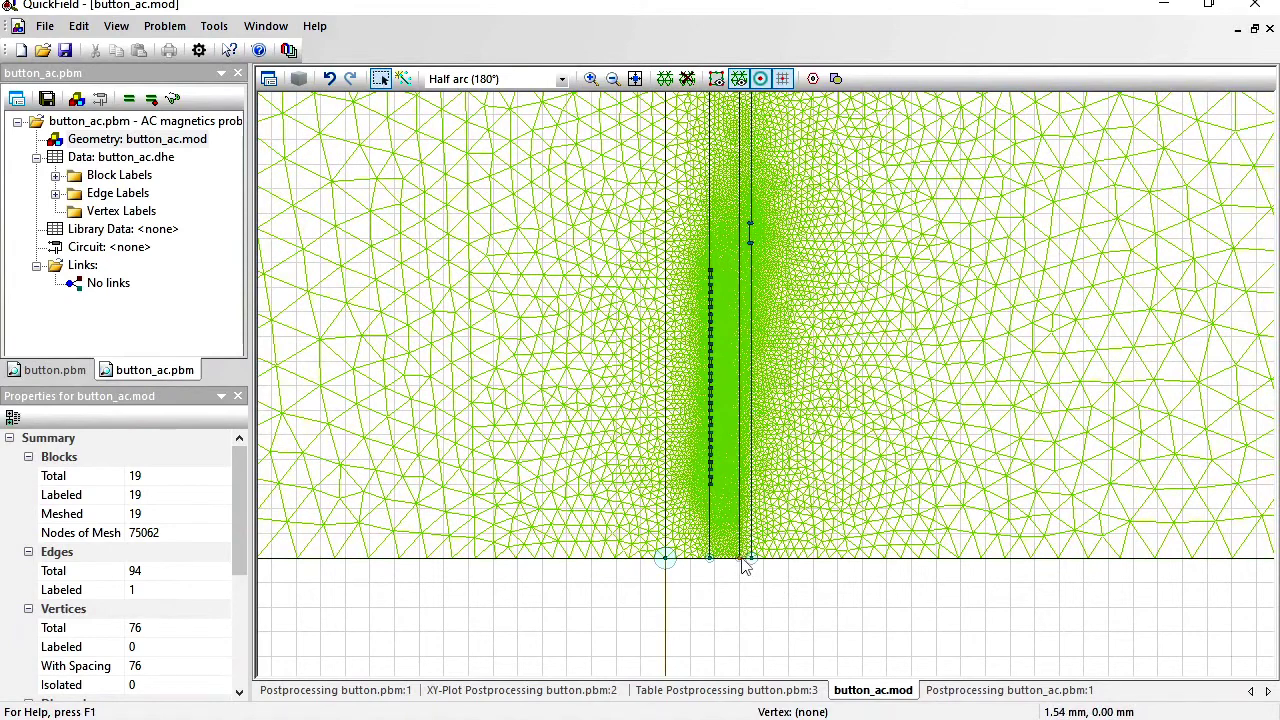
{"action": "left_click", "coordinate": [743, 562]}
{"action": "left_click", "coordinate": [753, 565], "text": "ctrl"}
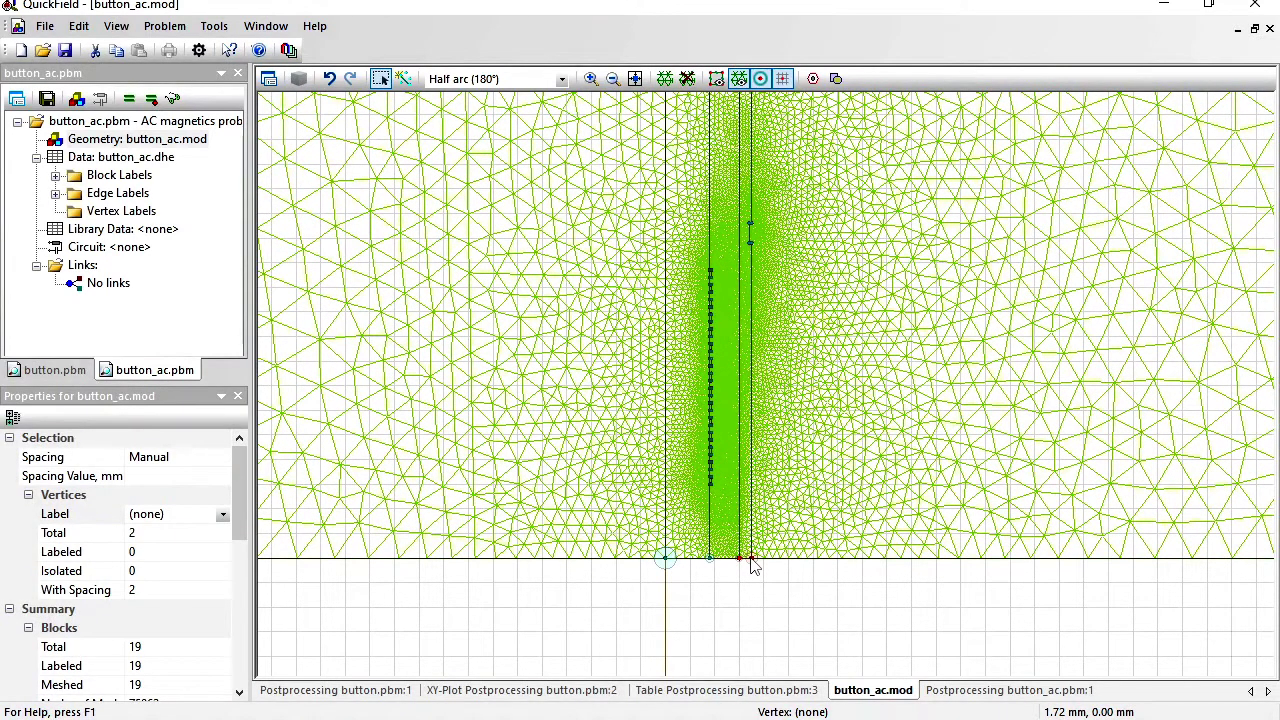
{"action": "right_click", "coordinate": [754, 566]}
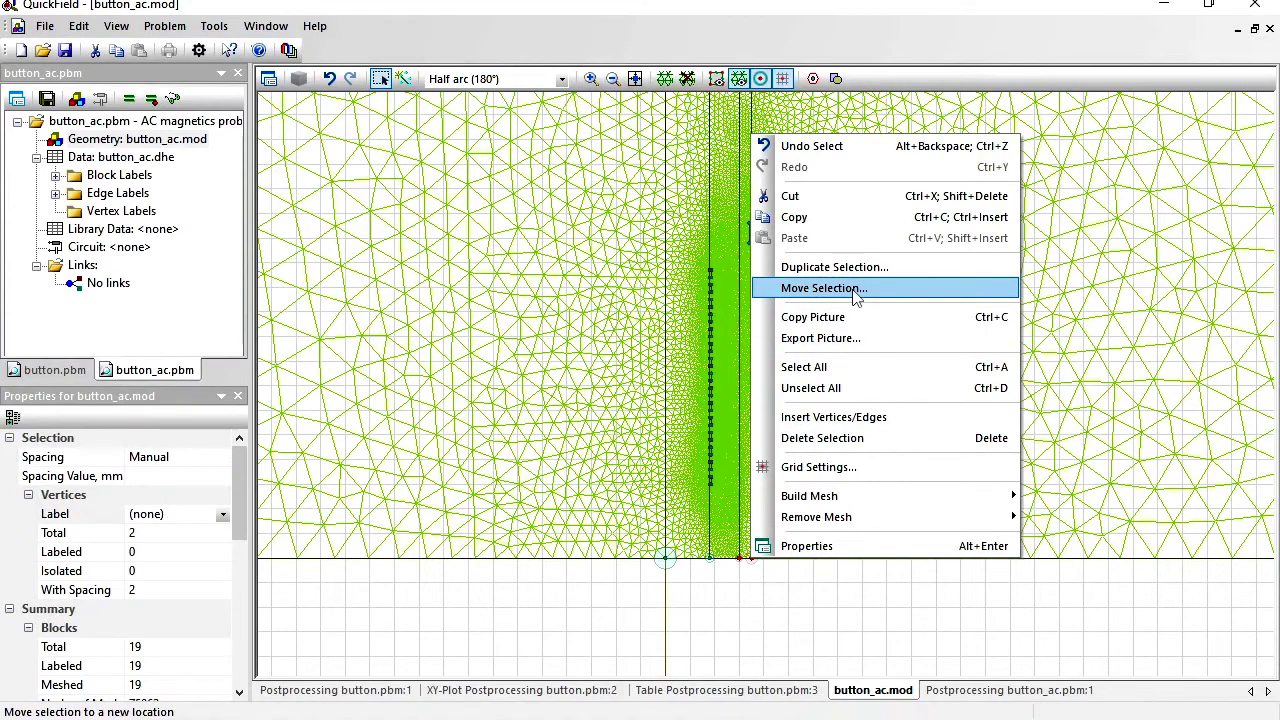
{"action": "left_click", "coordinate": [834, 267]}
{"action": "key", "text": "Tab"}
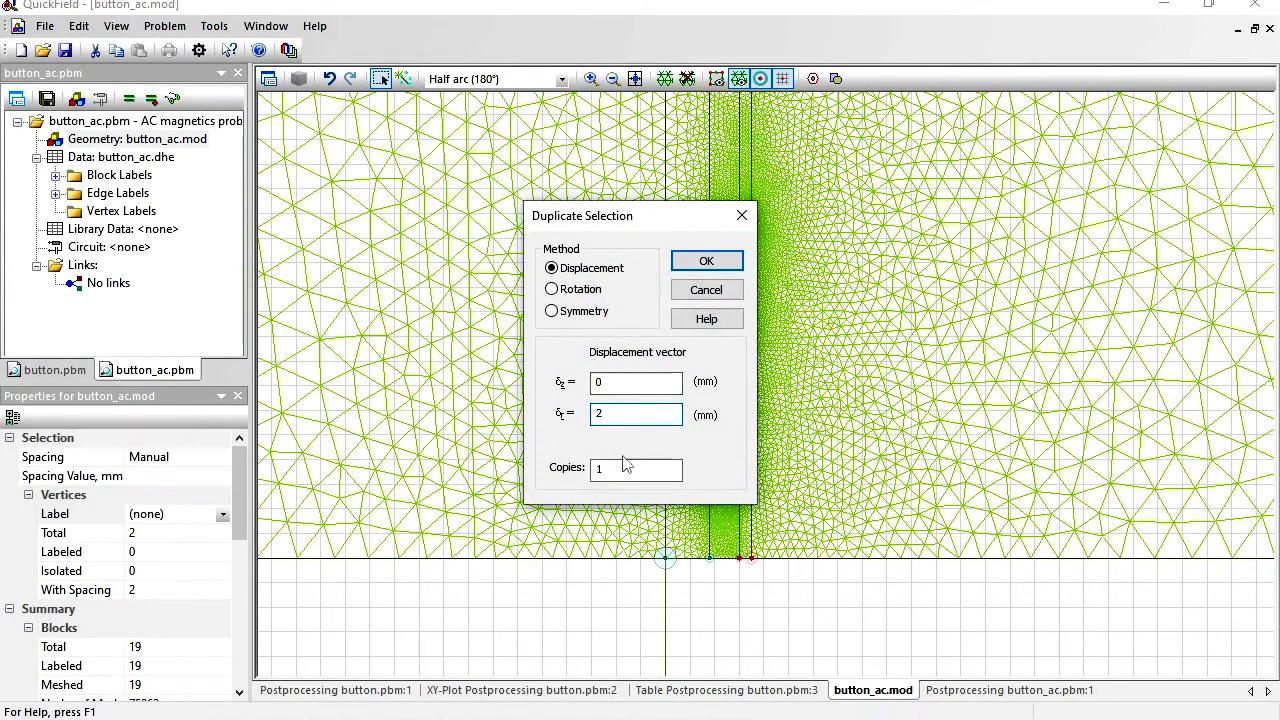
{"action": "key", "text": "Tab"}
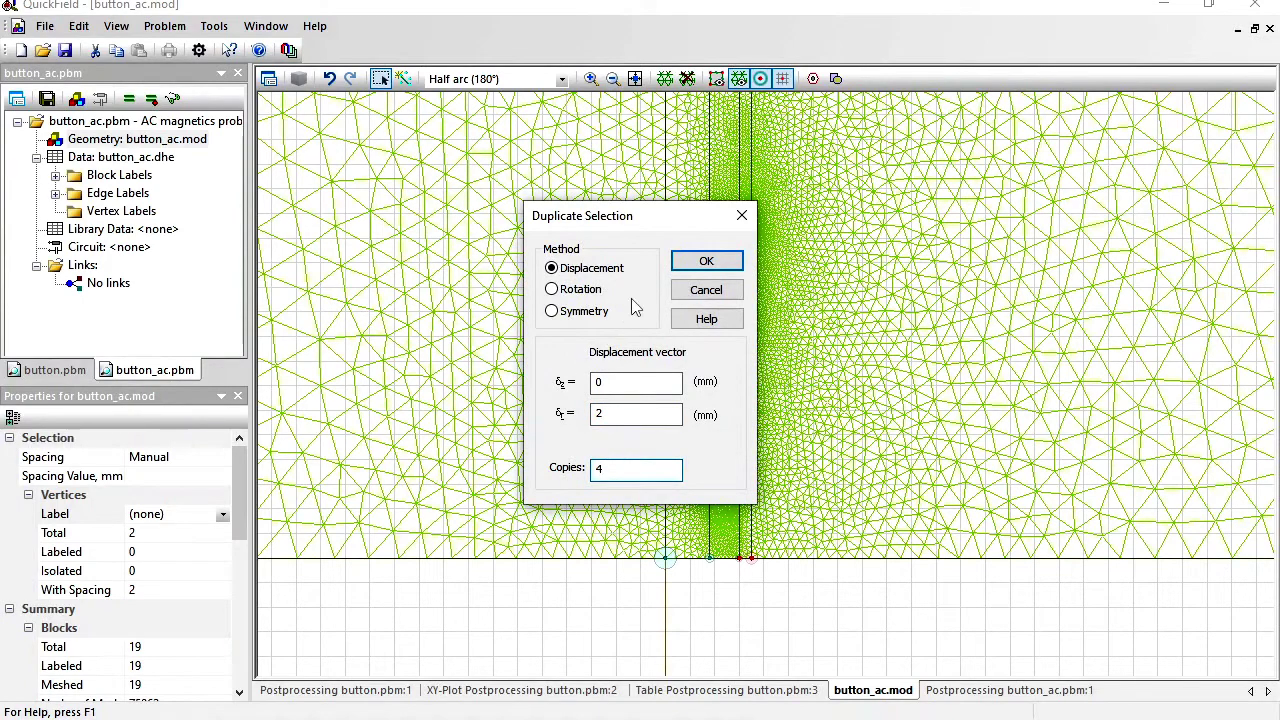
{"action": "left_click", "coordinate": [706, 262]}
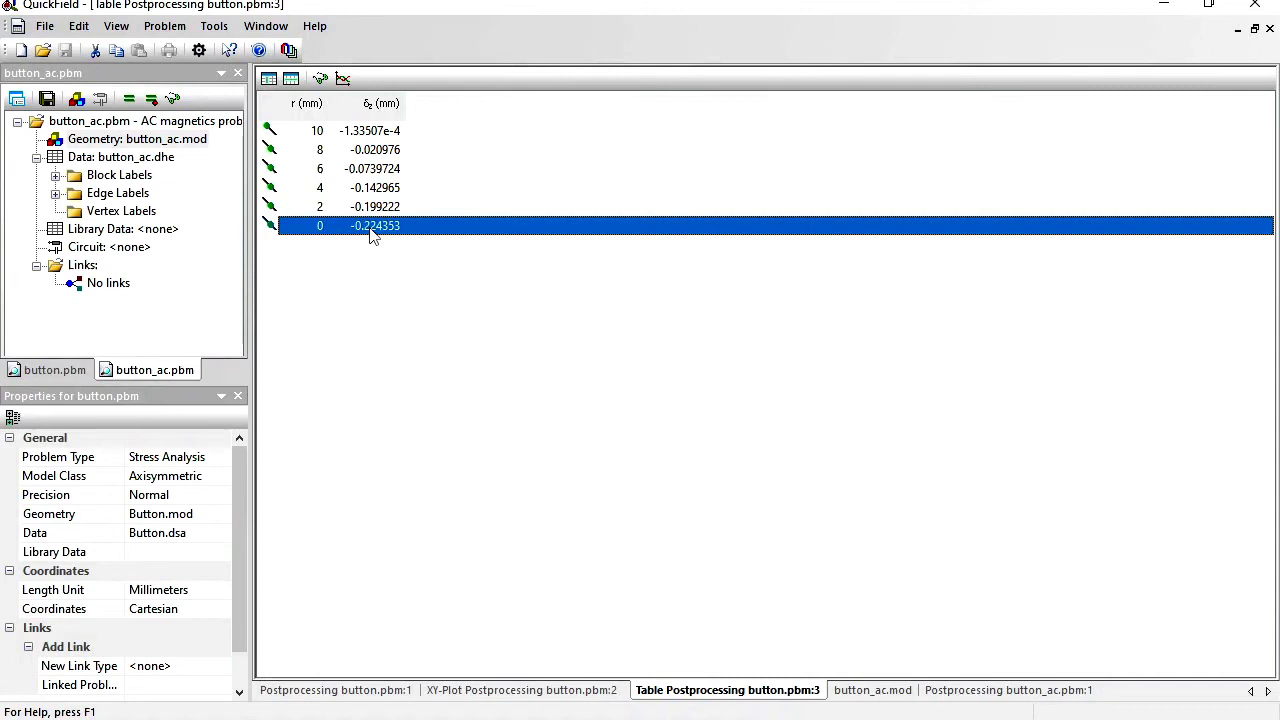
Copy all rows of the displacement table, from radius 0 to 10 mm, into the Notepad notes below the flat-foil inductance.
{"action": "key", "text": "shift+Up"}
{"action": "key", "text": "shift+Up"}
{"action": "key", "text": "shift+Up"}
{"action": "key", "text": "shift+Up"}
{"action": "key", "text": "shift+Up"}
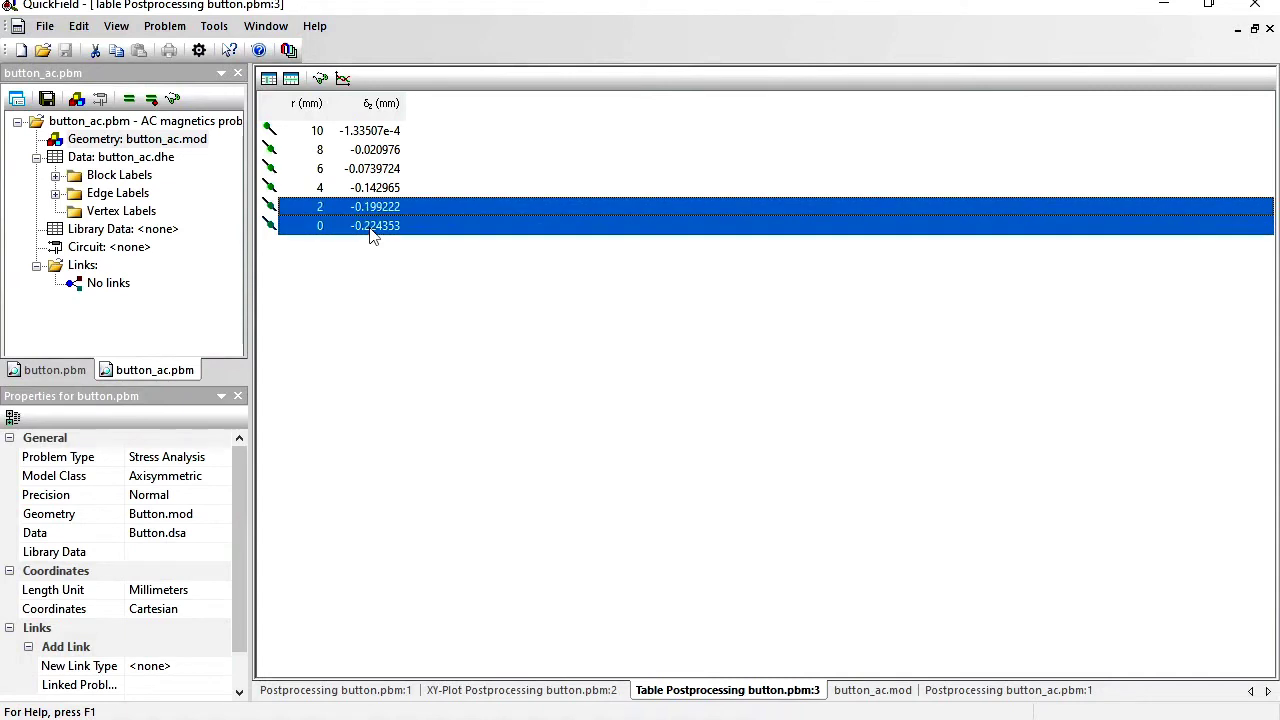
{"action": "key", "text": "alt+Tab"}
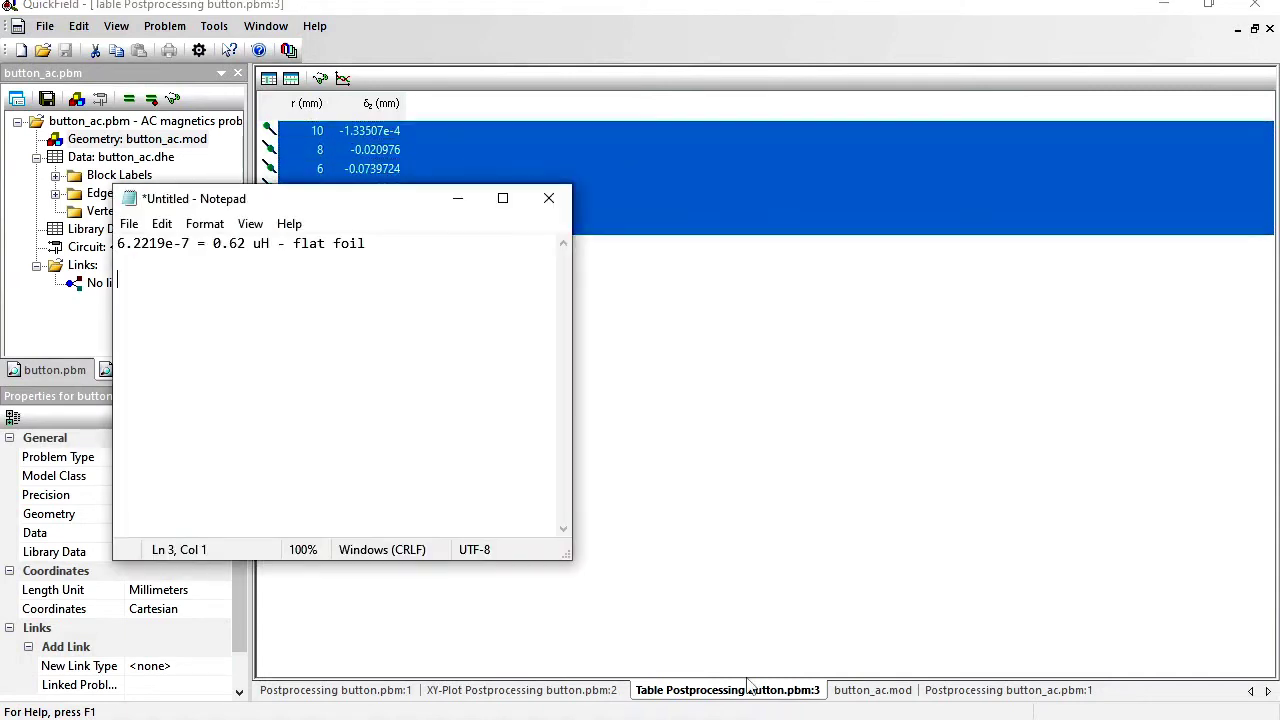
{"action": "type", "text": "r (mm)\tdz (mm)           10\t -1.33507e-4            8\t   -0.020976            6\t  -0.0739724            4\t   -0.142965            2\t   -0.199222            0\t   -0.224353"}
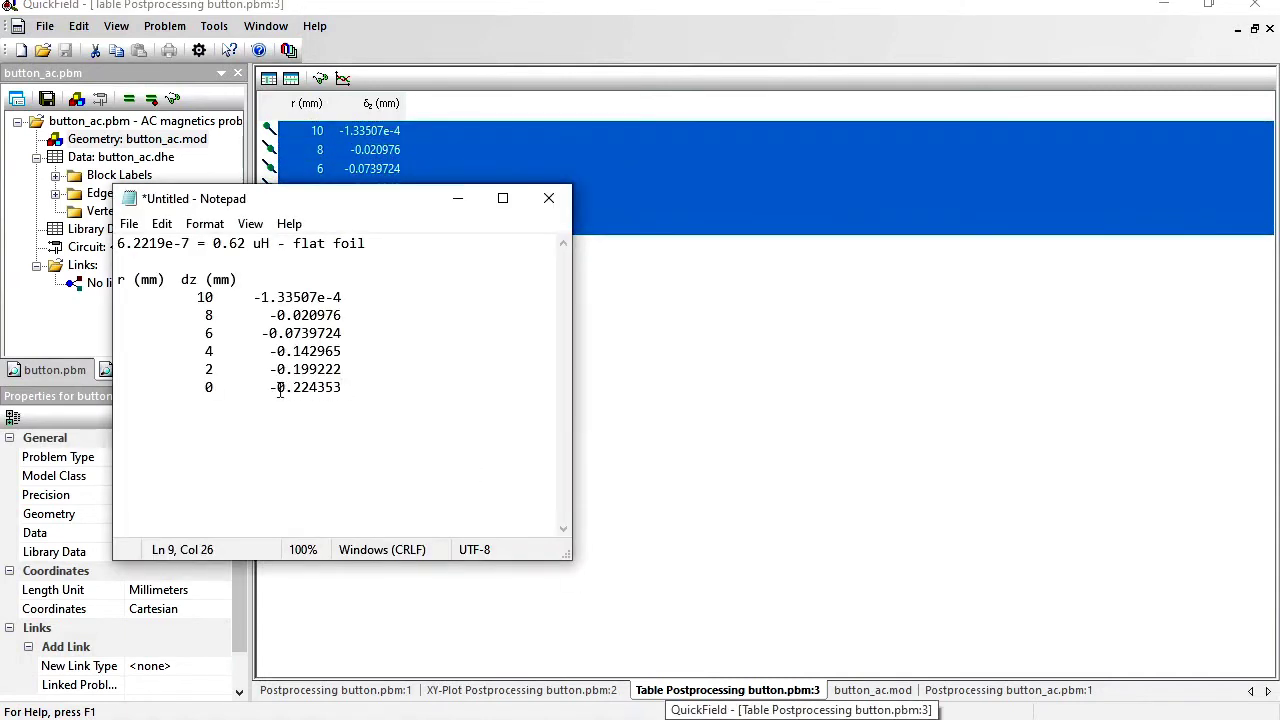
Move the foil's edge on the axis in button_ac.mod by the noted radius 0 displacement, -0.224353 mm in z and 0 in r.
{"action": "left_click_drag", "start_coordinate": [270, 387], "coordinate": [353, 383]}
{"action": "key", "text": "ctrl+c"}
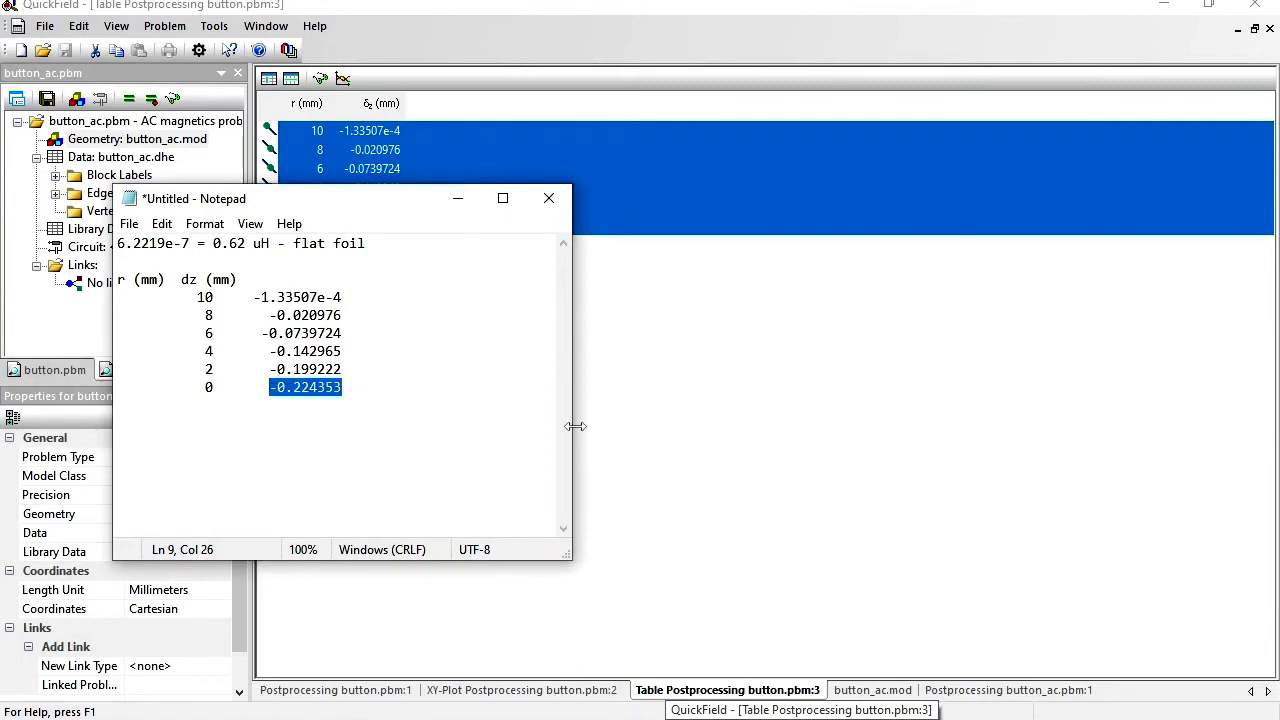
{"action": "left_click", "coordinate": [892, 690]}
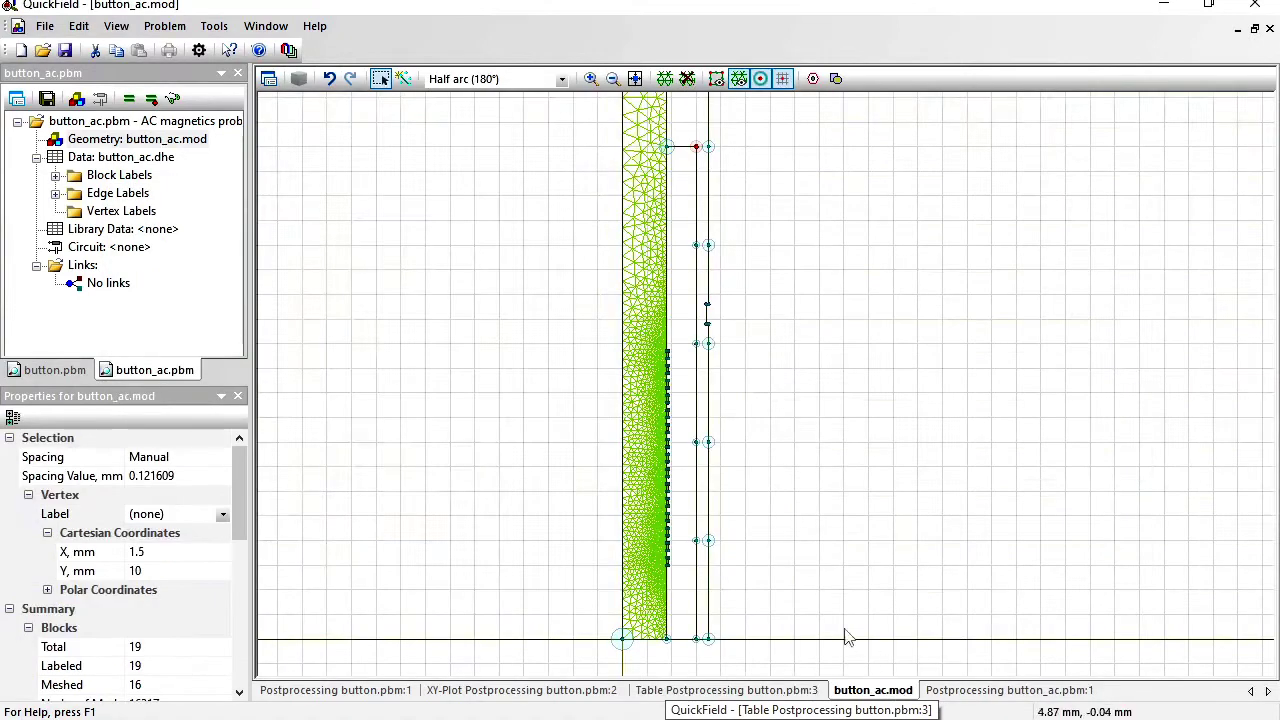
{"action": "scroll", "coordinate": [715, 650], "scroll_direction": "down", "scroll_amount": 1}
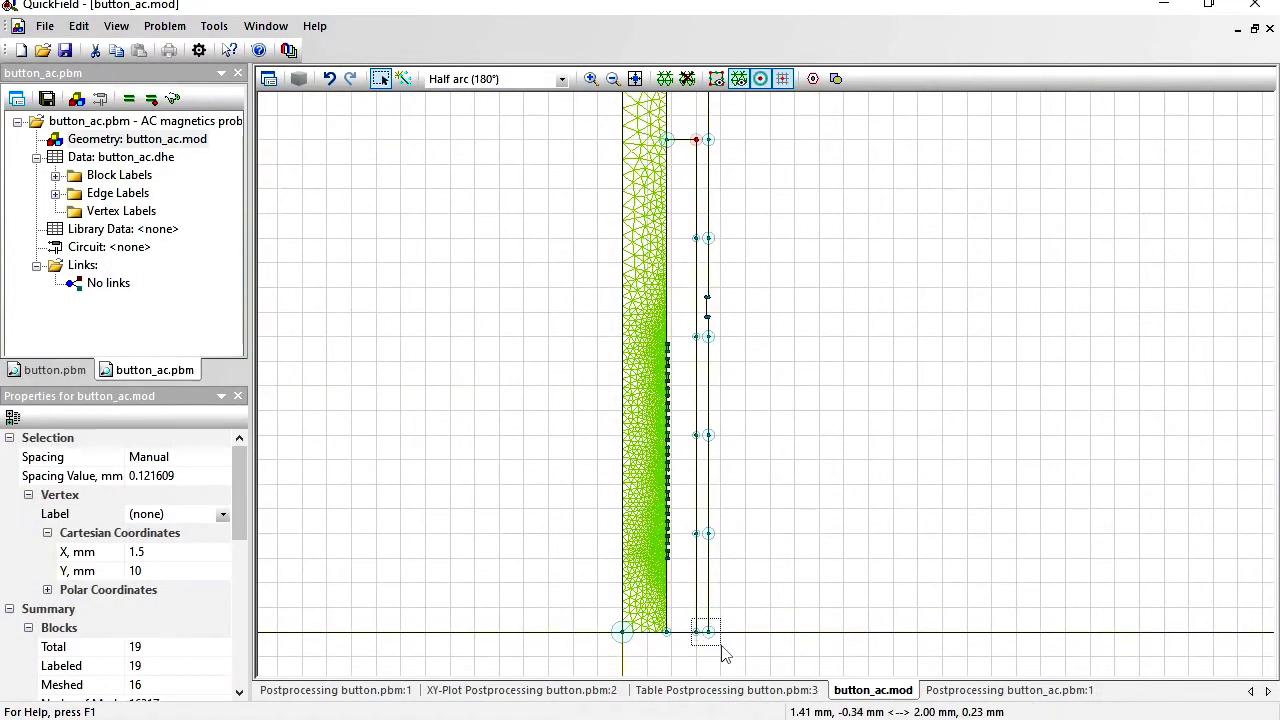
{"action": "left_click", "coordinate": [702, 623]}
{"action": "left_click", "coordinate": [79, 26]}
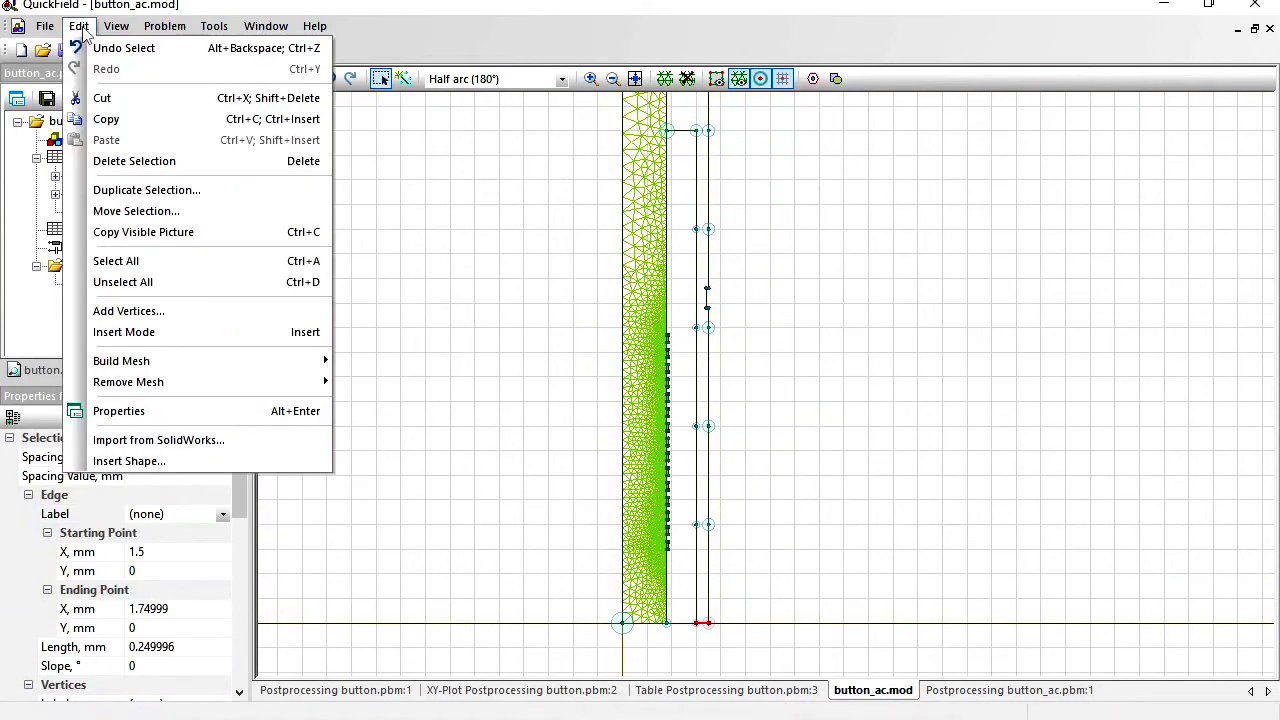
{"action": "left_click", "coordinate": [200, 212]}
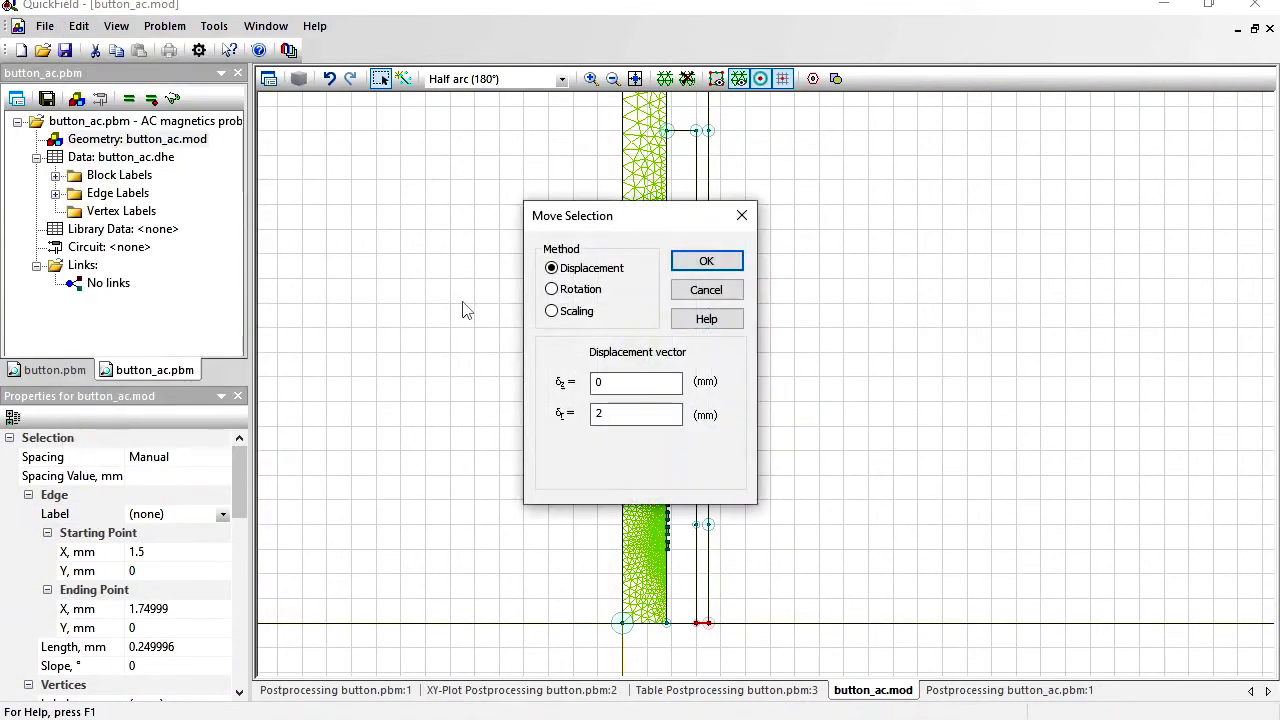
{"action": "double_click", "coordinate": [638, 412]}
{"action": "type", "text": "2"}
{"action": "double_click", "coordinate": [638, 410]}
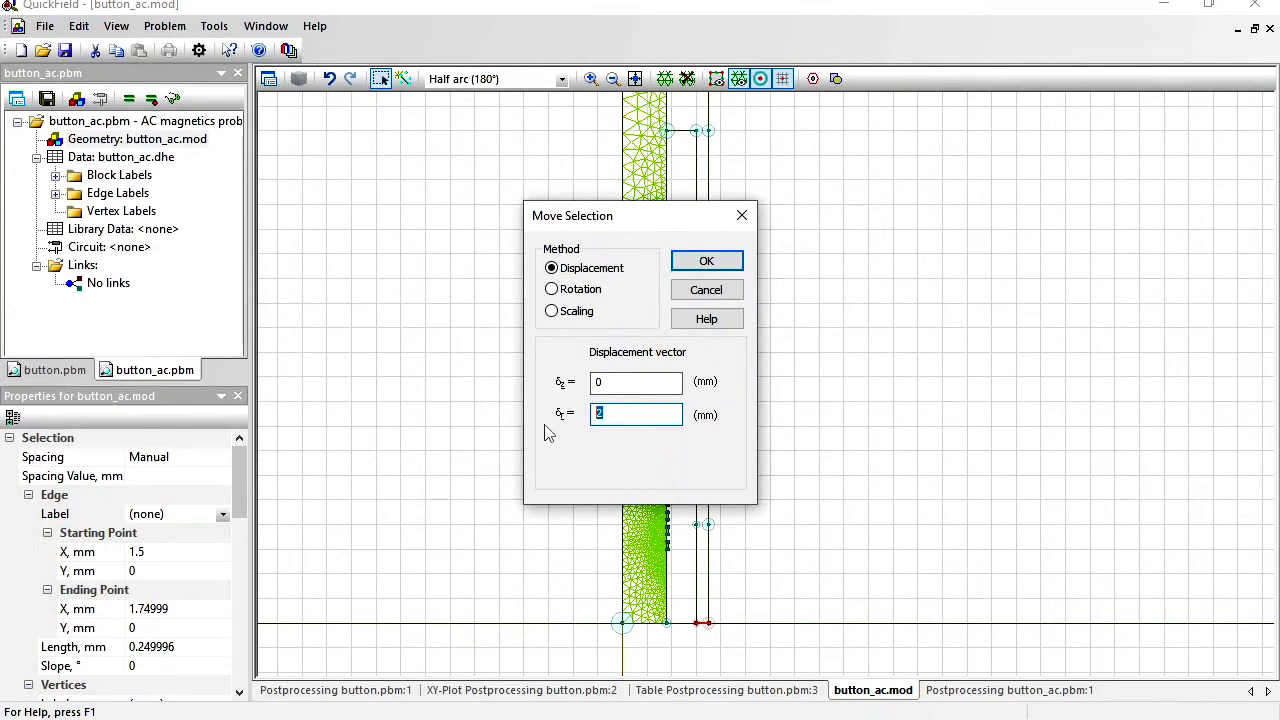
{"action": "type", "text": "0"}
{"action": "double_click", "coordinate": [630, 382]}
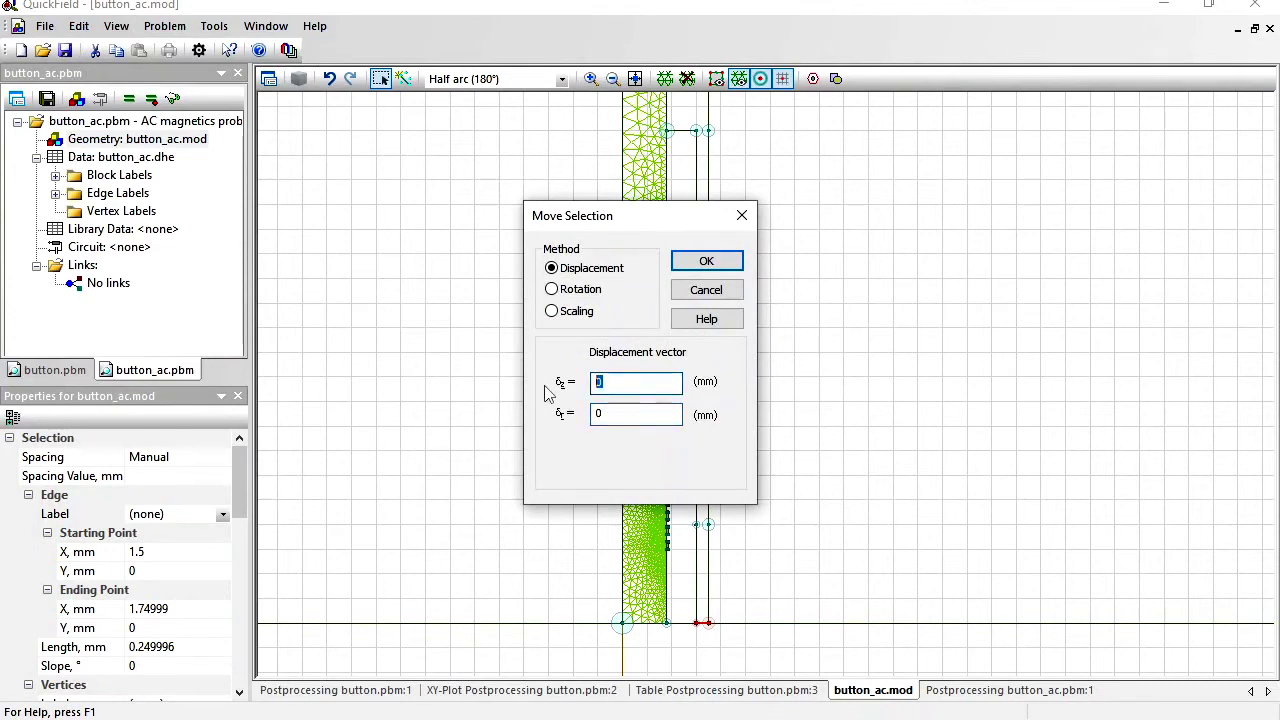
{"action": "key", "text": "ctrl+v"}
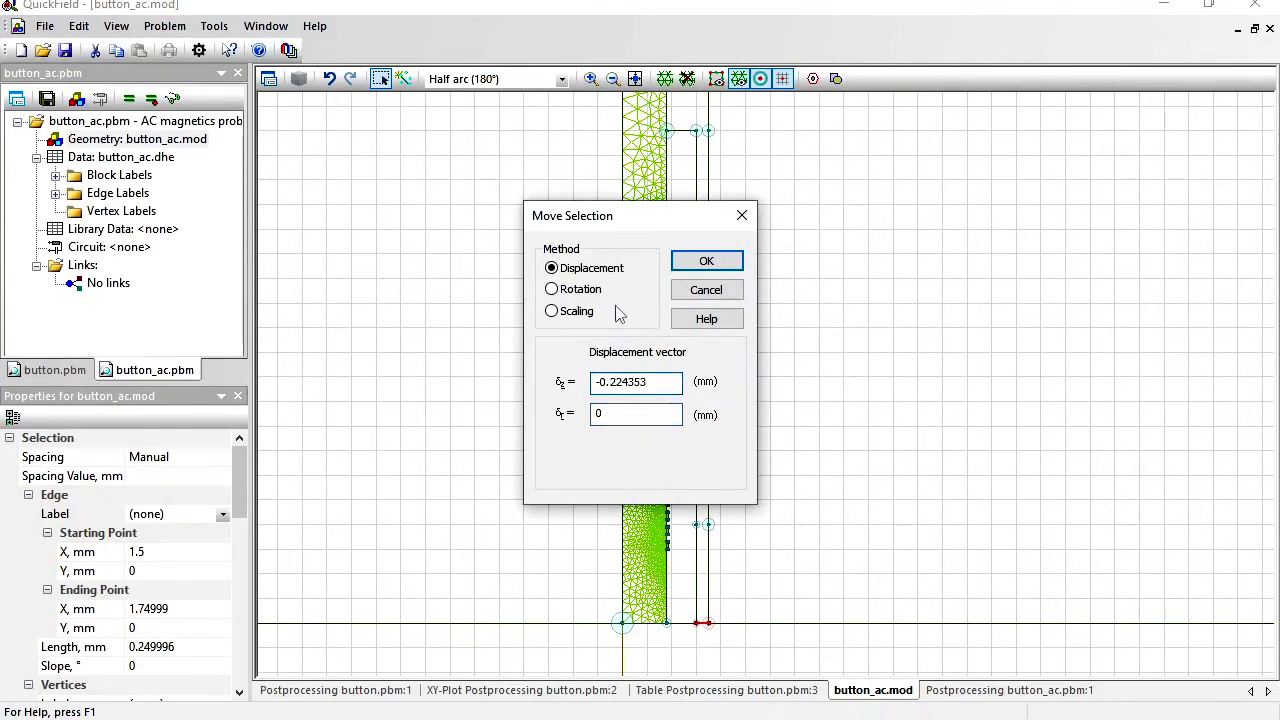
{"action": "left_click", "coordinate": [718, 265]}
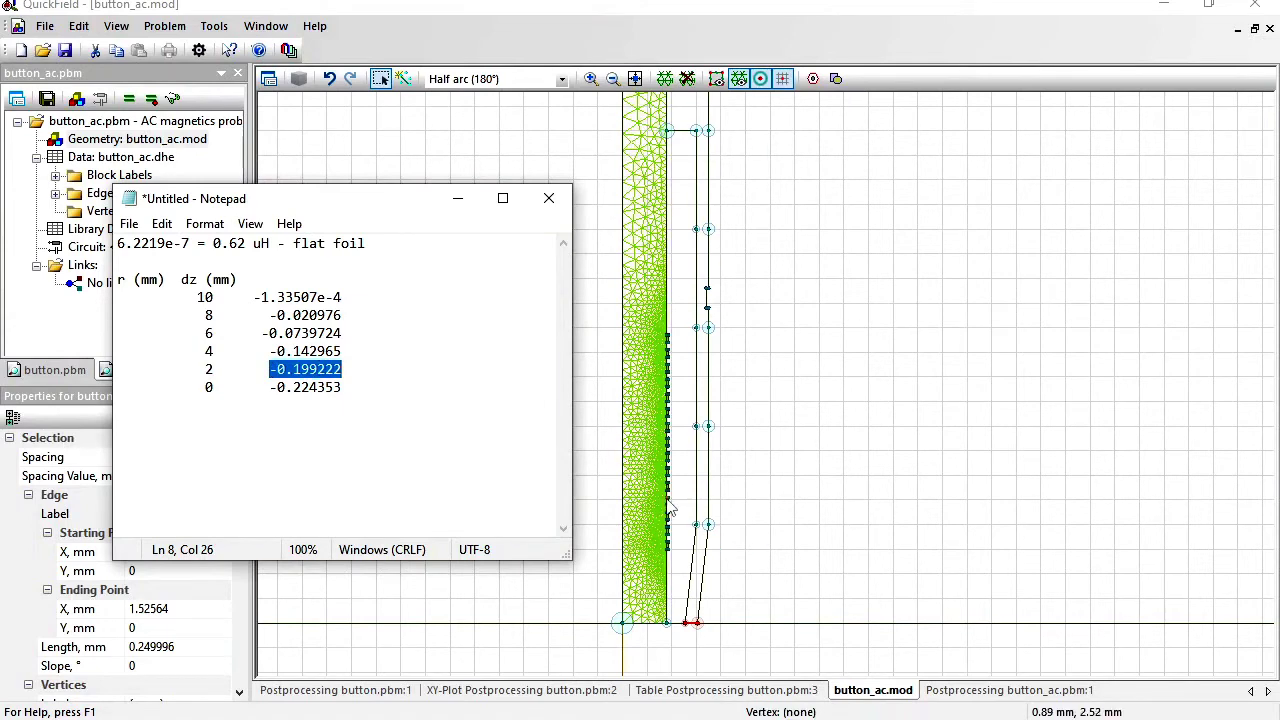
Move the two foil vertices at radius 2 mm by -0.199222 mm in z.
{"action": "left_click_drag", "start_coordinate": [686, 519], "coordinate": [726, 537]}
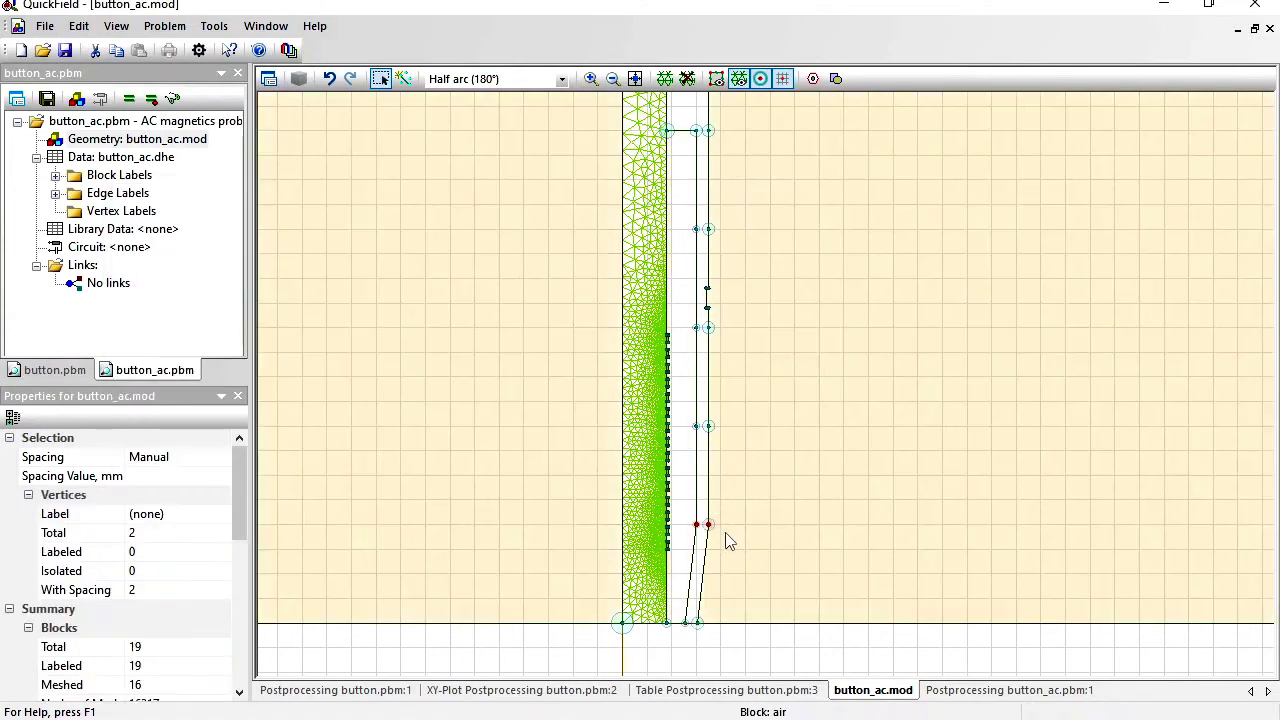
{"action": "left_click", "coordinate": [88, 33]}
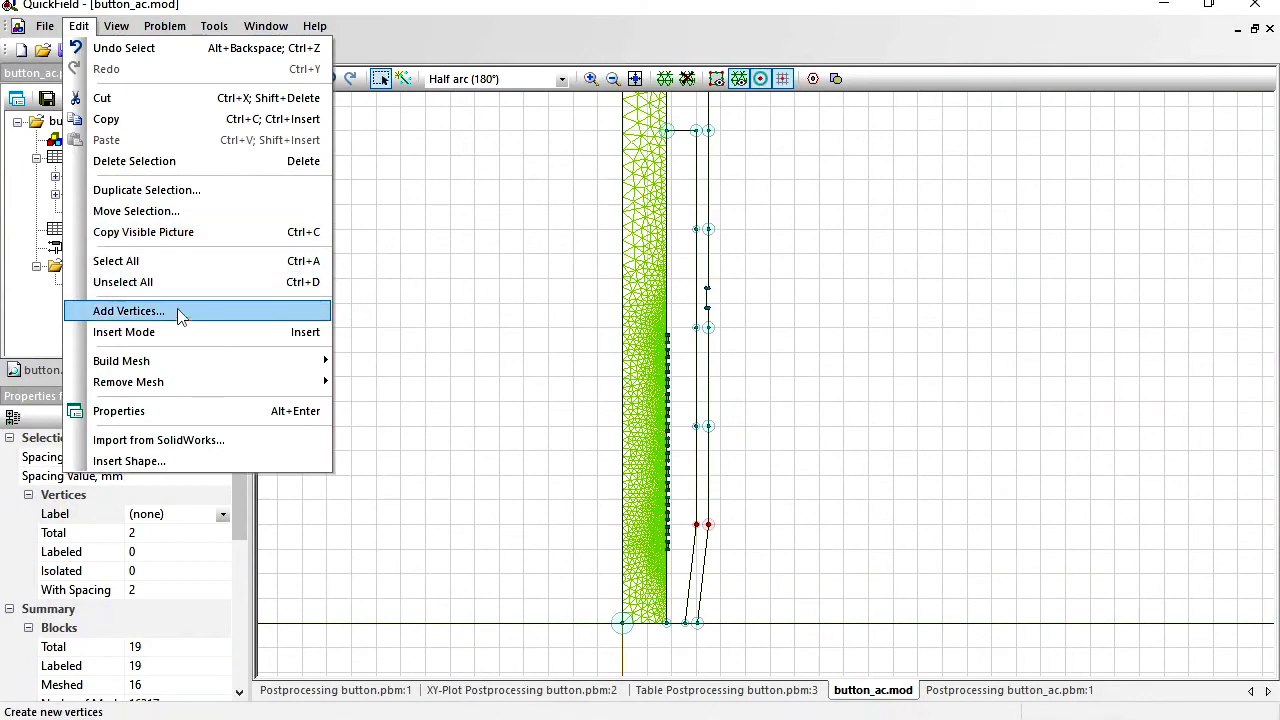
{"action": "left_click", "coordinate": [170, 210]}
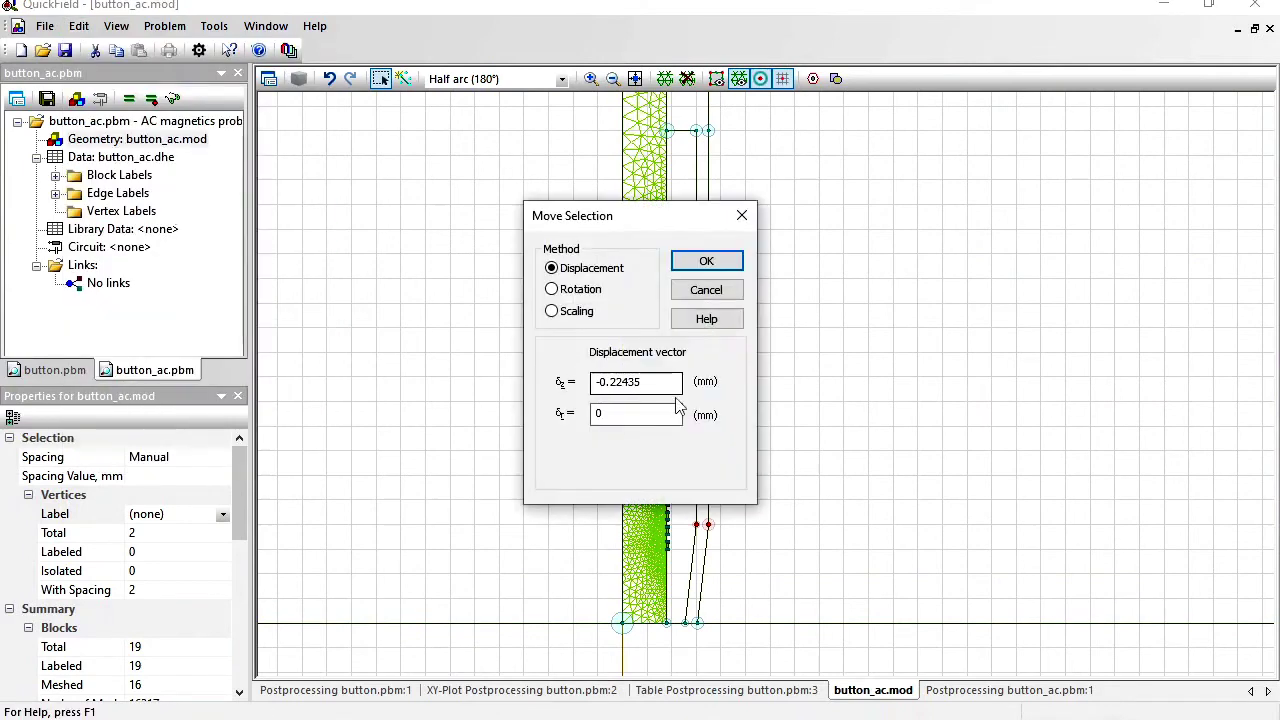
{"action": "double_click", "coordinate": [641, 382]}
{"action": "type", "text": "0.199022"}
{"action": "left_click", "coordinate": [705, 261]}
Take the radius 4 mm displacement from the Notepad notes and move the foil's two vertices there by -0.142965 mm in z.
{"action": "key", "text": "alt+Tab"}
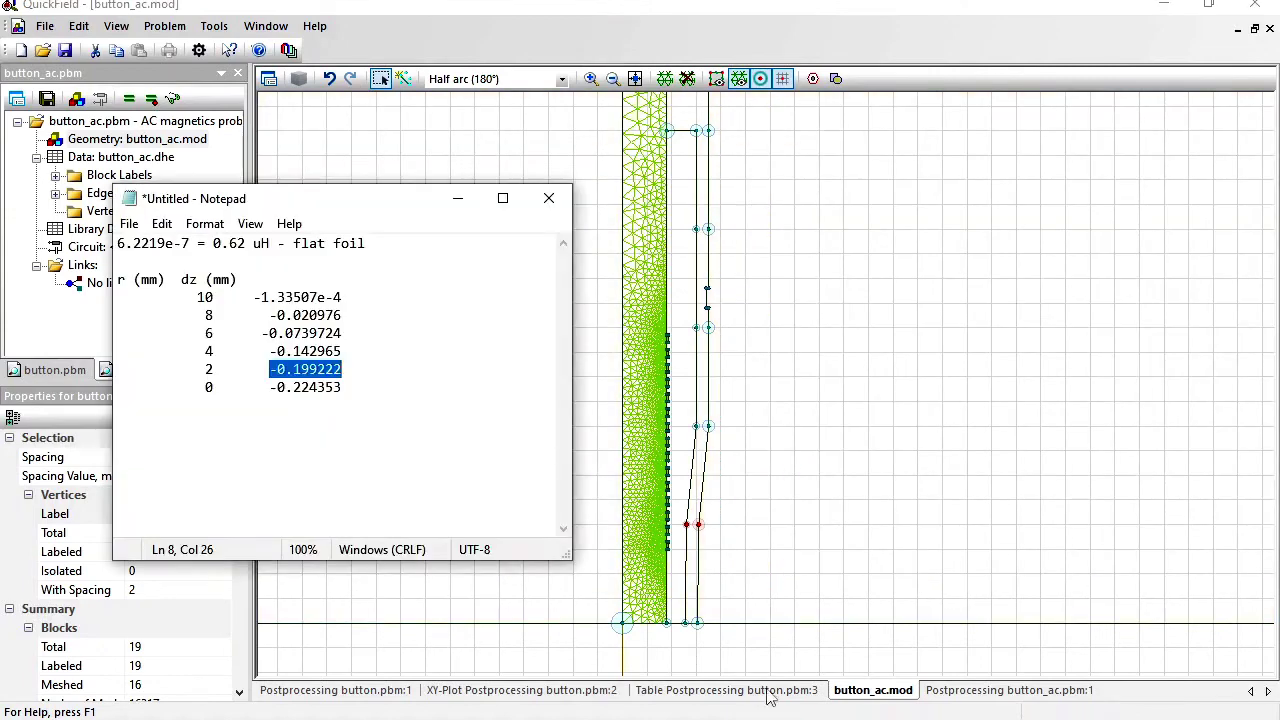
{"action": "left_click_drag", "start_coordinate": [268, 352], "coordinate": [342, 351]}
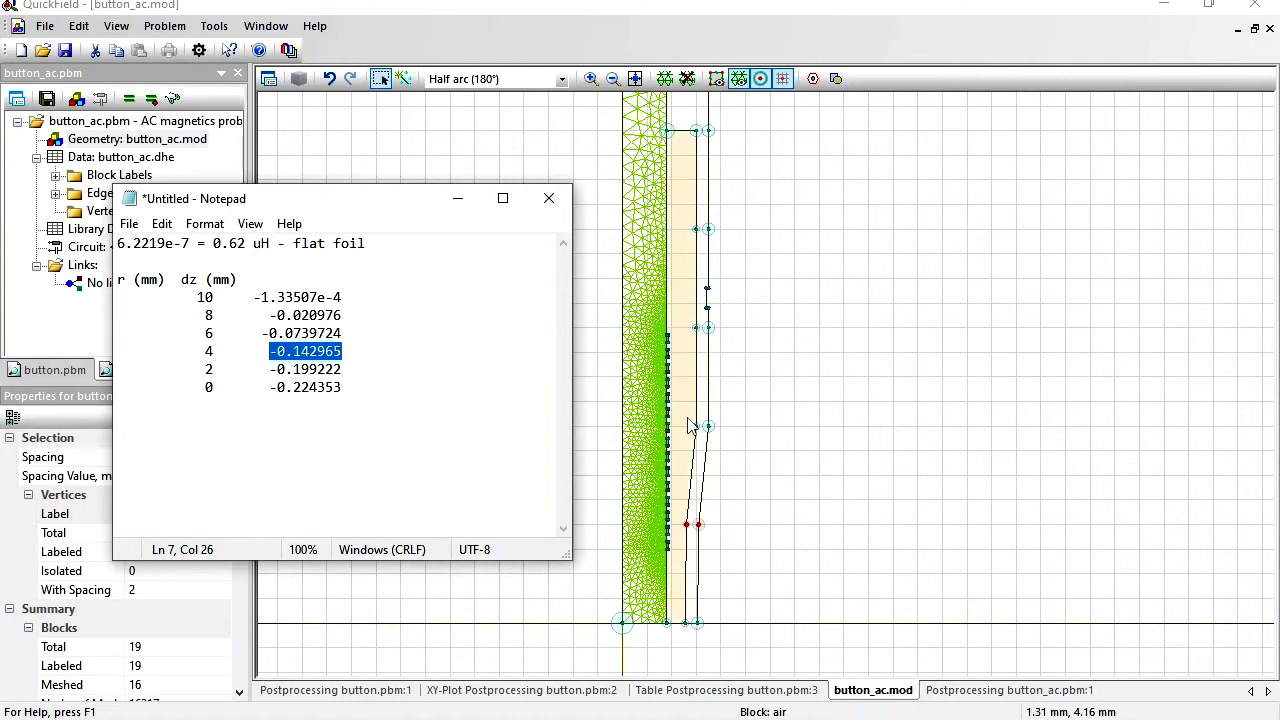
{"action": "left_click", "coordinate": [722, 432]}
{"action": "left_click", "coordinate": [724, 436]}
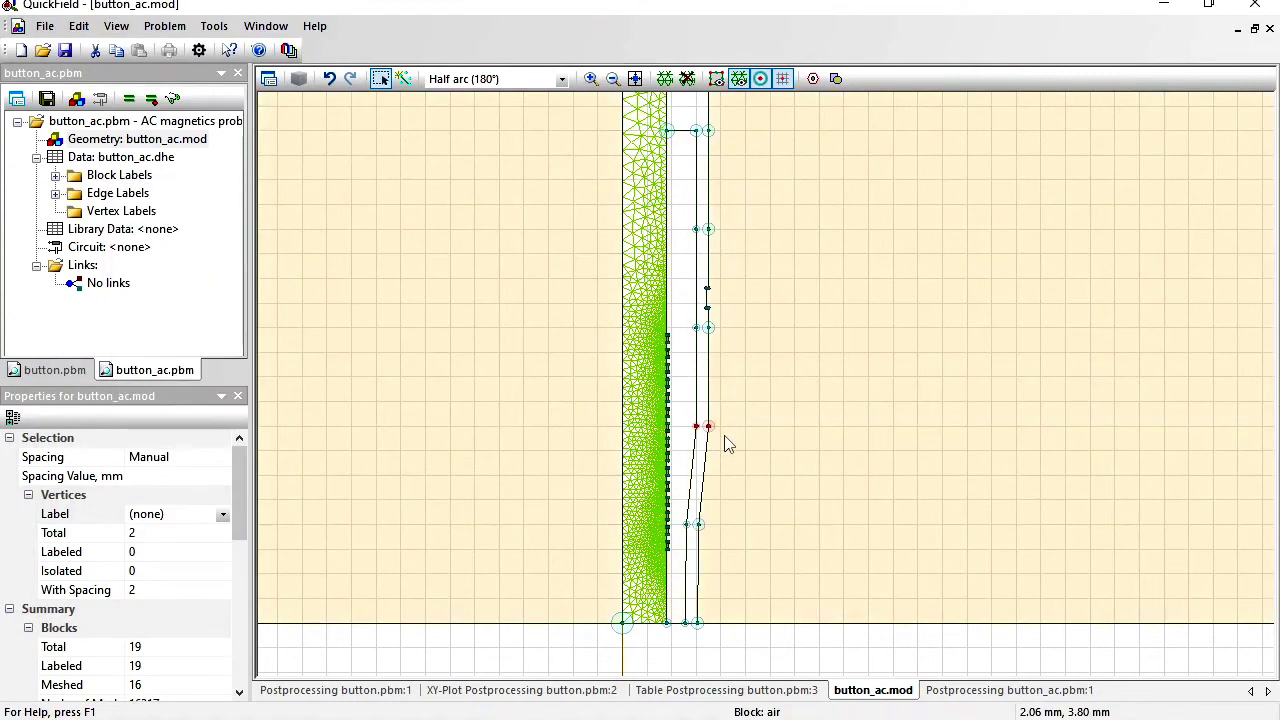
{"action": "left_click", "coordinate": [710, 428]}
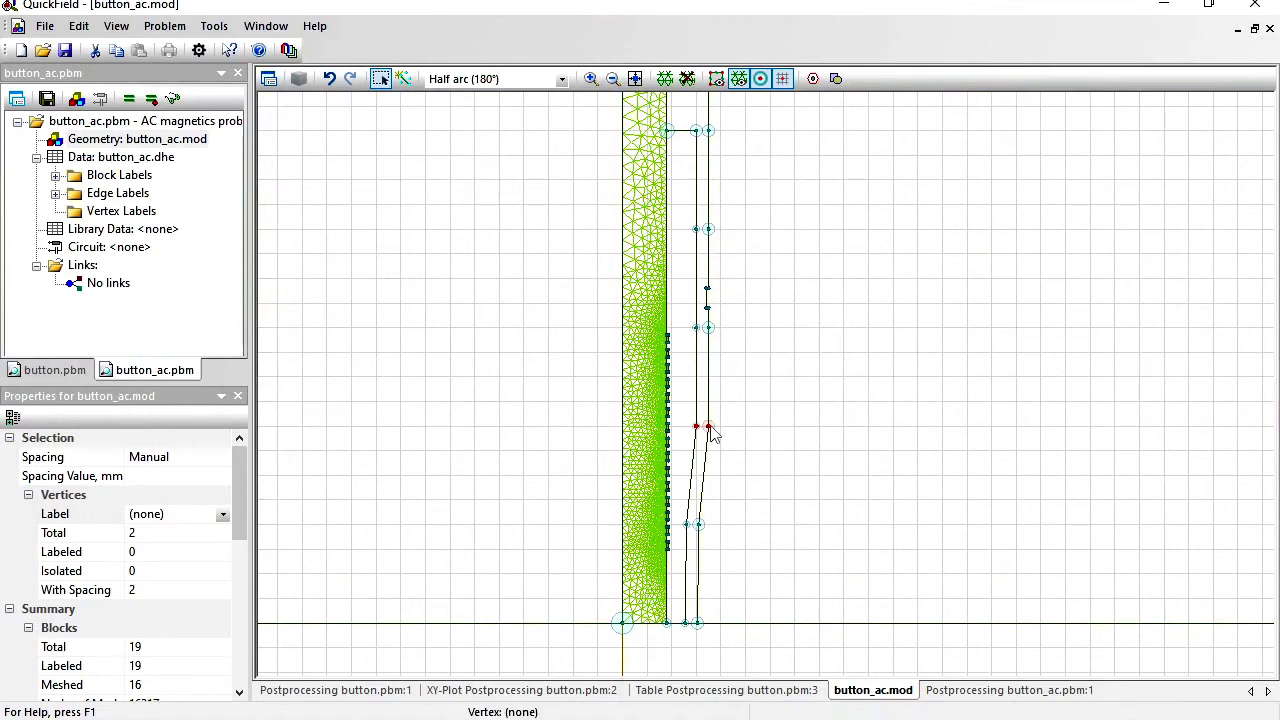
{"action": "right_click", "coordinate": [712, 430]}
{"action": "left_click", "coordinate": [808, 157]}
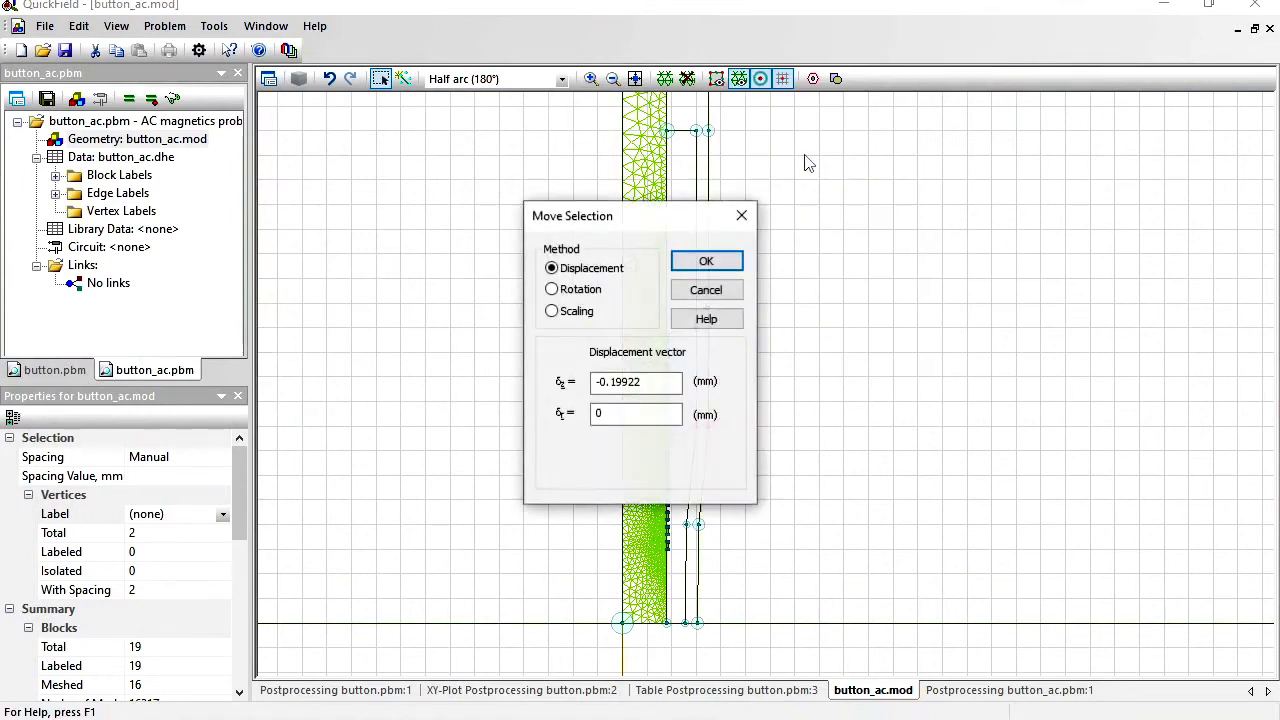
{"action": "left_click_drag", "start_coordinate": [670, 381], "coordinate": [558, 376]}
{"action": "type", "text": "0.19922"}
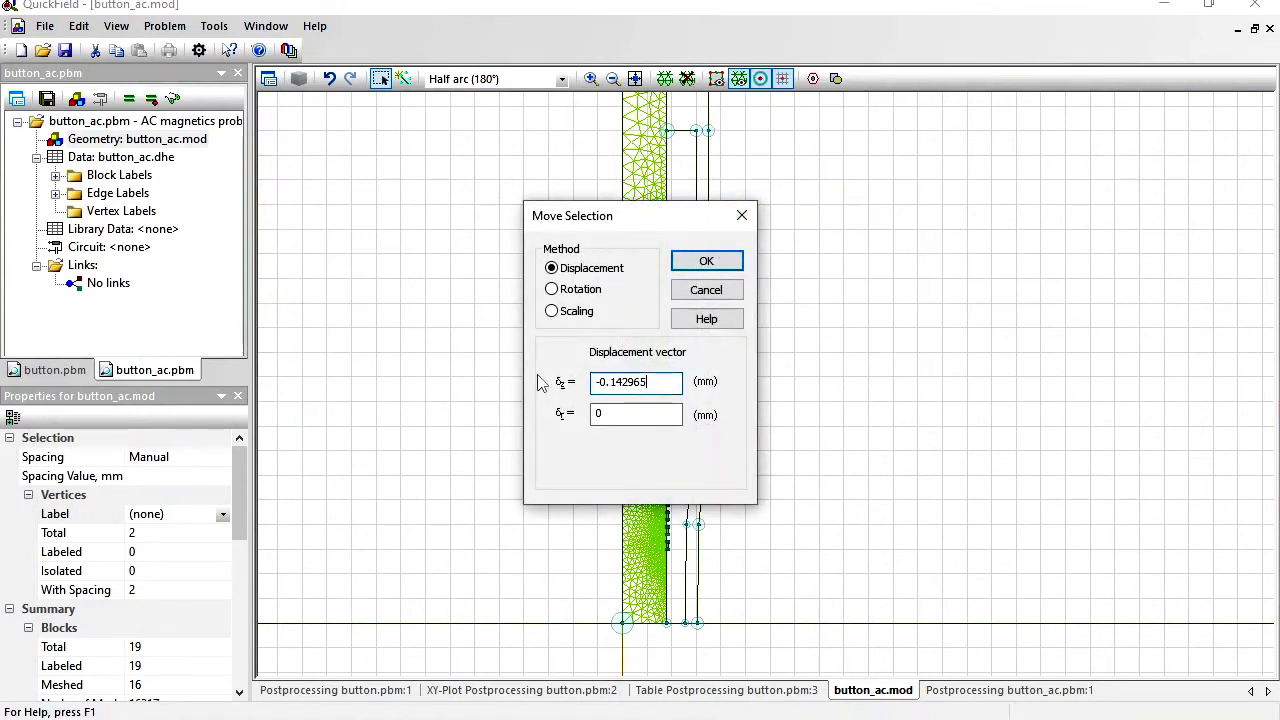
{"action": "left_click", "coordinate": [722, 261]}
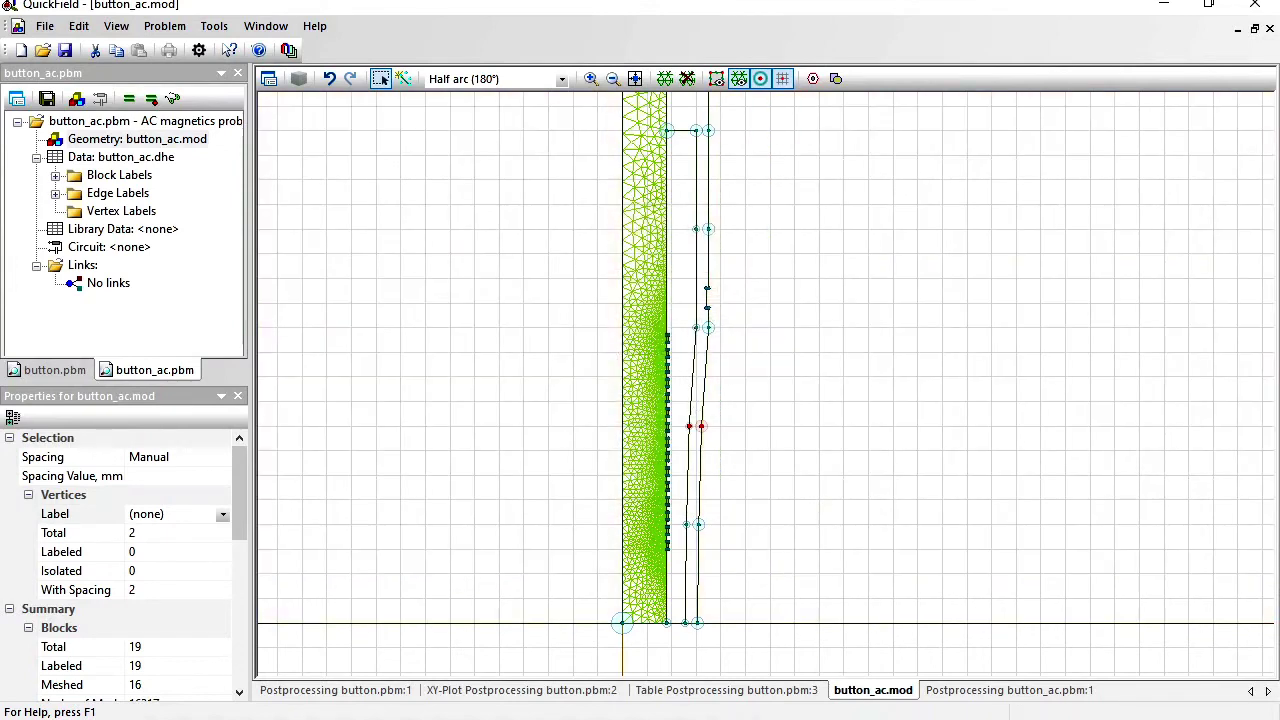
Move the foil vertices at radius 6 mm, together with the small outline just above them, by the noted displacement of -0.0739724 mm in z.
{"action": "key", "text": "alt+Tab"}
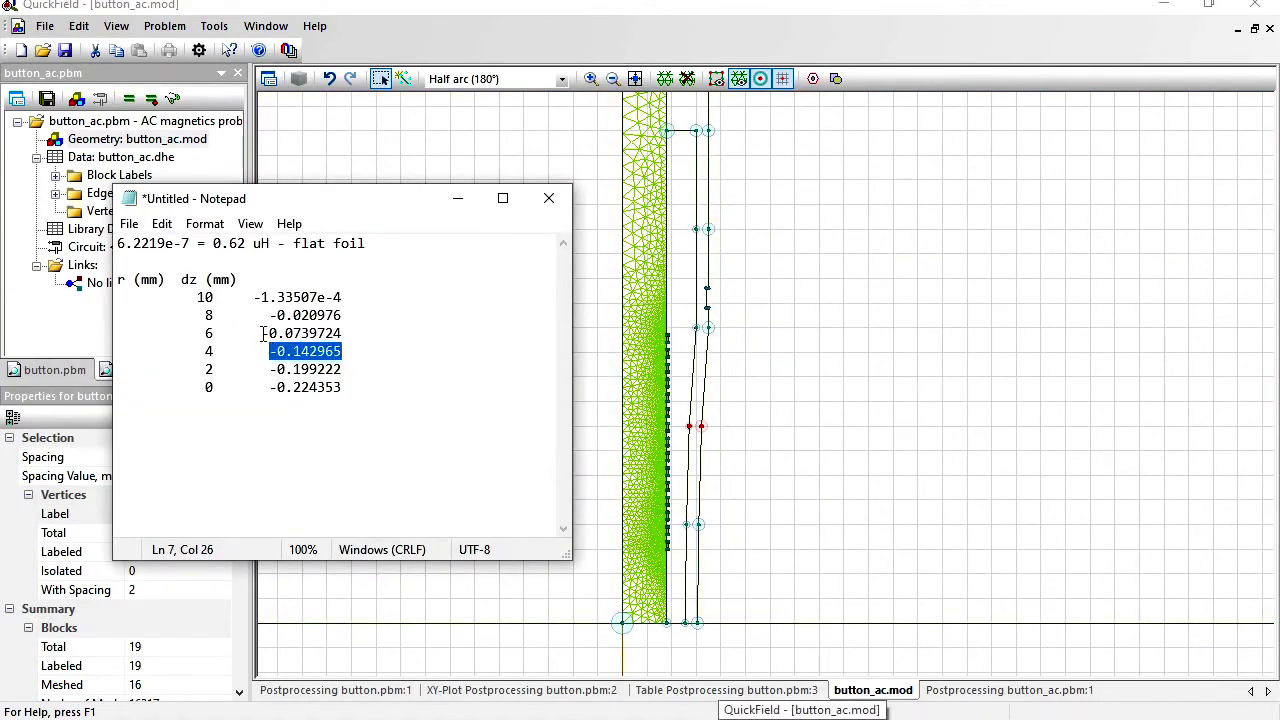
{"action": "left_click_drag", "start_coordinate": [262, 333], "coordinate": [344, 334]}
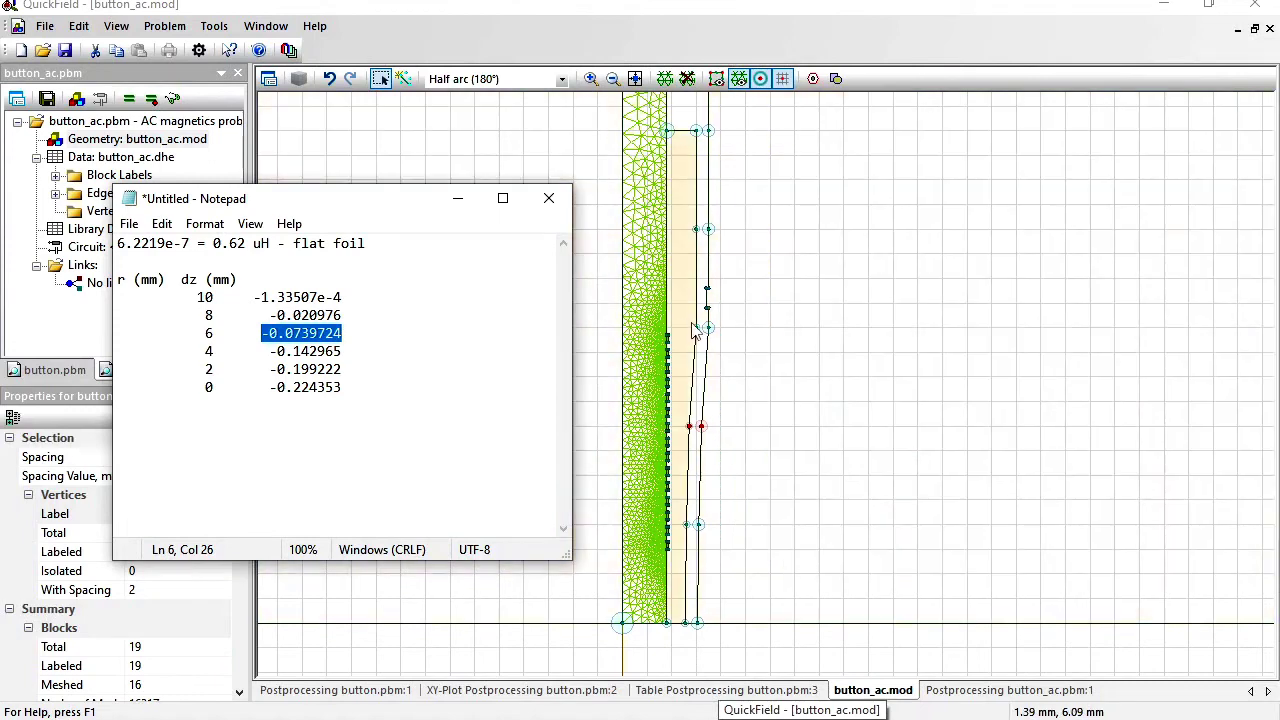
{"action": "left_click", "coordinate": [697, 333]}
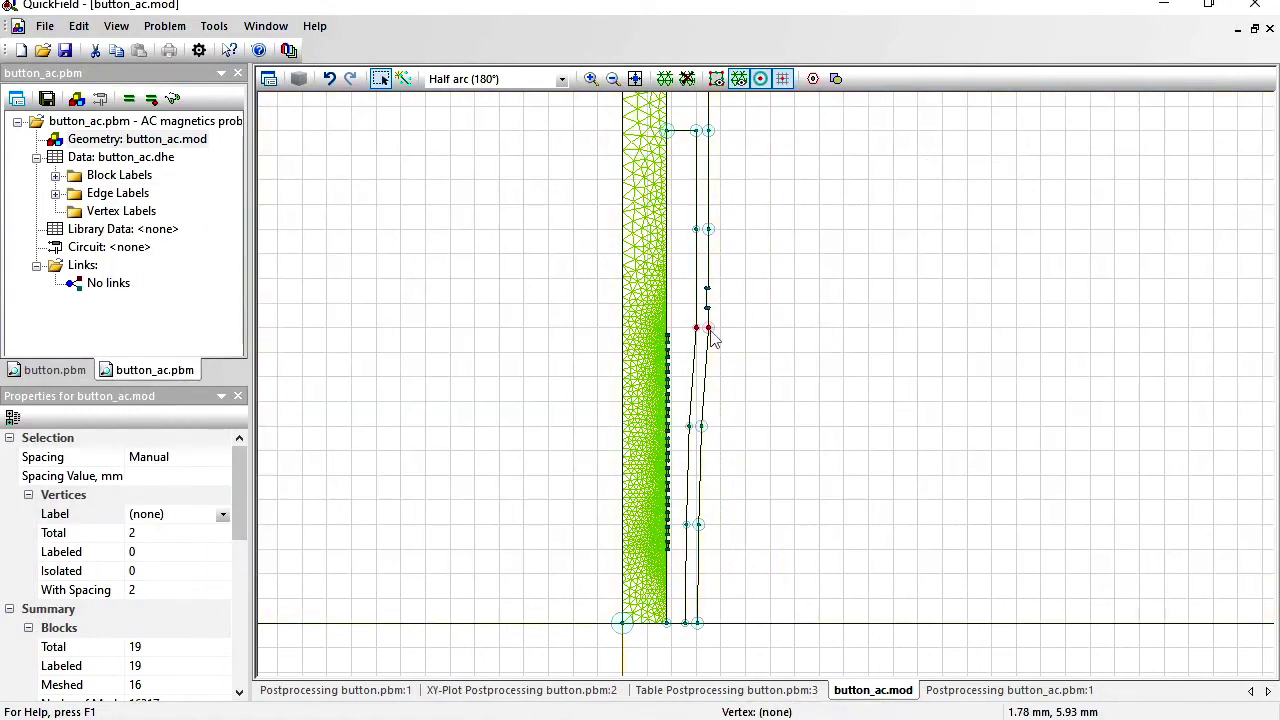
{"action": "right_click", "coordinate": [711, 333]}
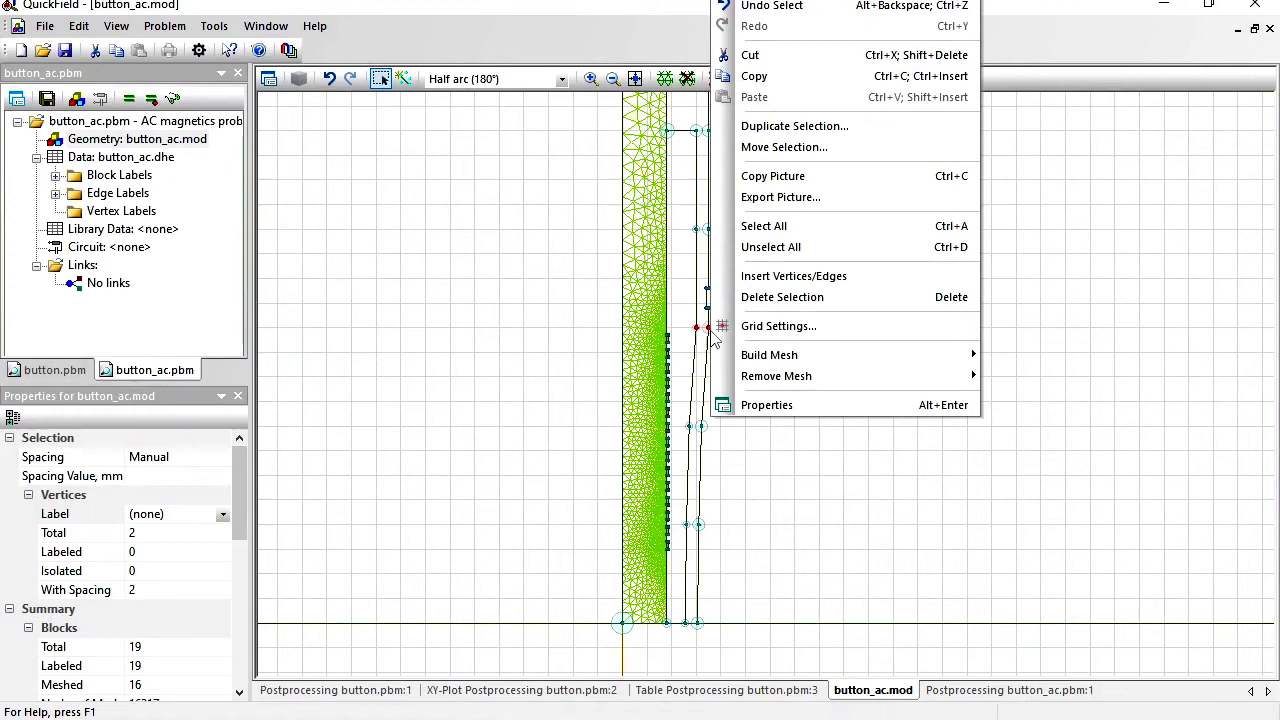
{"action": "left_click", "coordinate": [688, 278]}
{"action": "left_click_drag", "start_coordinate": [687, 271], "coordinate": [729, 348]}
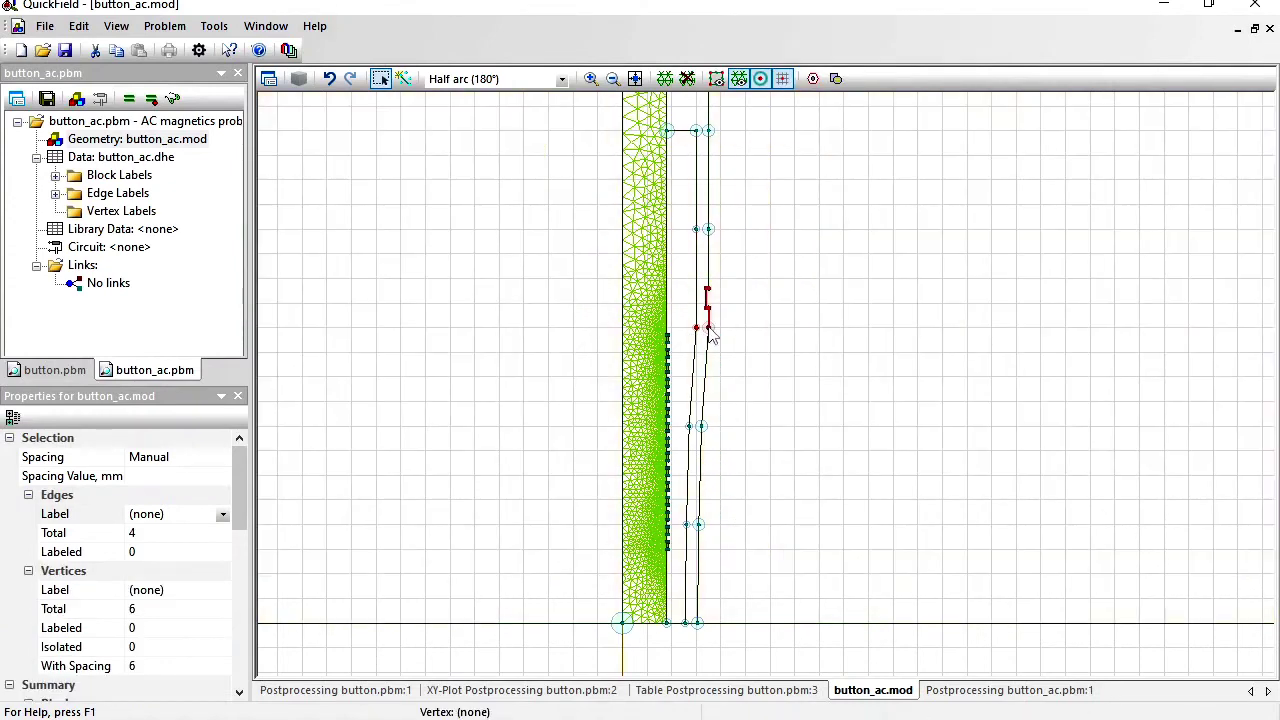
{"action": "right_click", "coordinate": [713, 333]}
{"action": "left_click", "coordinate": [782, 147]}
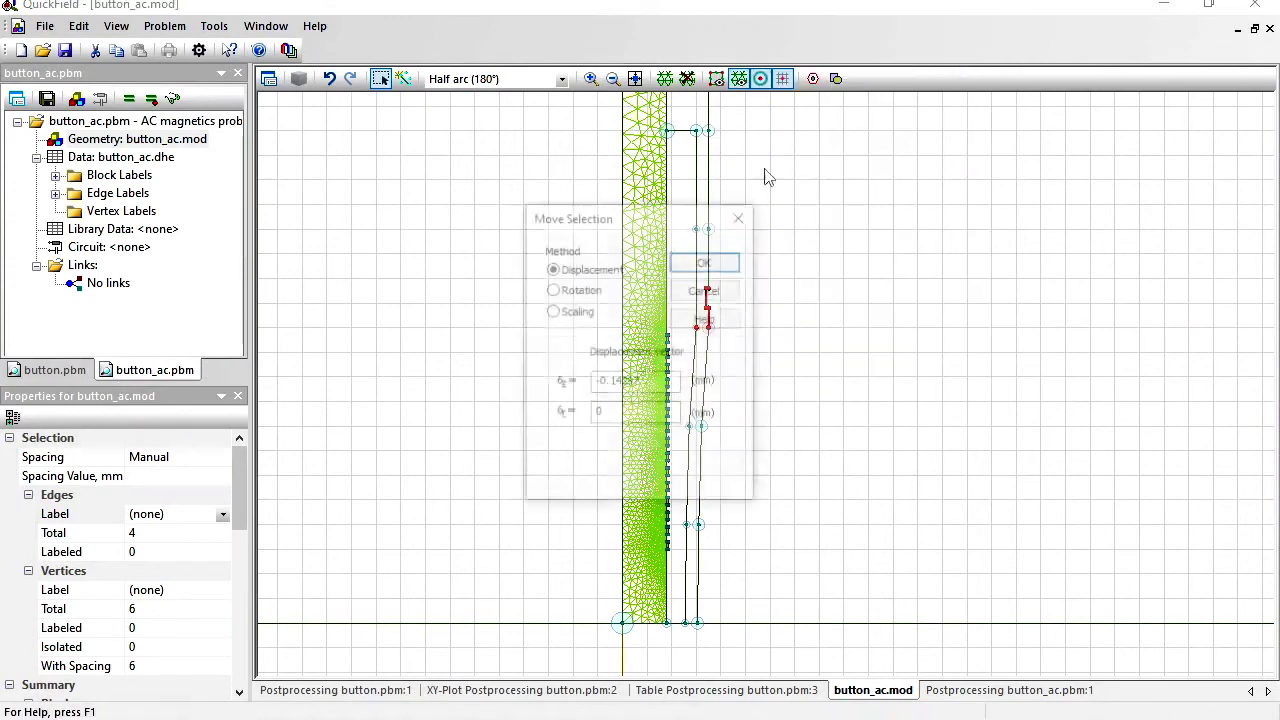
{"action": "left_click_drag", "start_coordinate": [641, 386], "coordinate": [547, 382]}
{"action": "type", "text": "-0.0735724"}
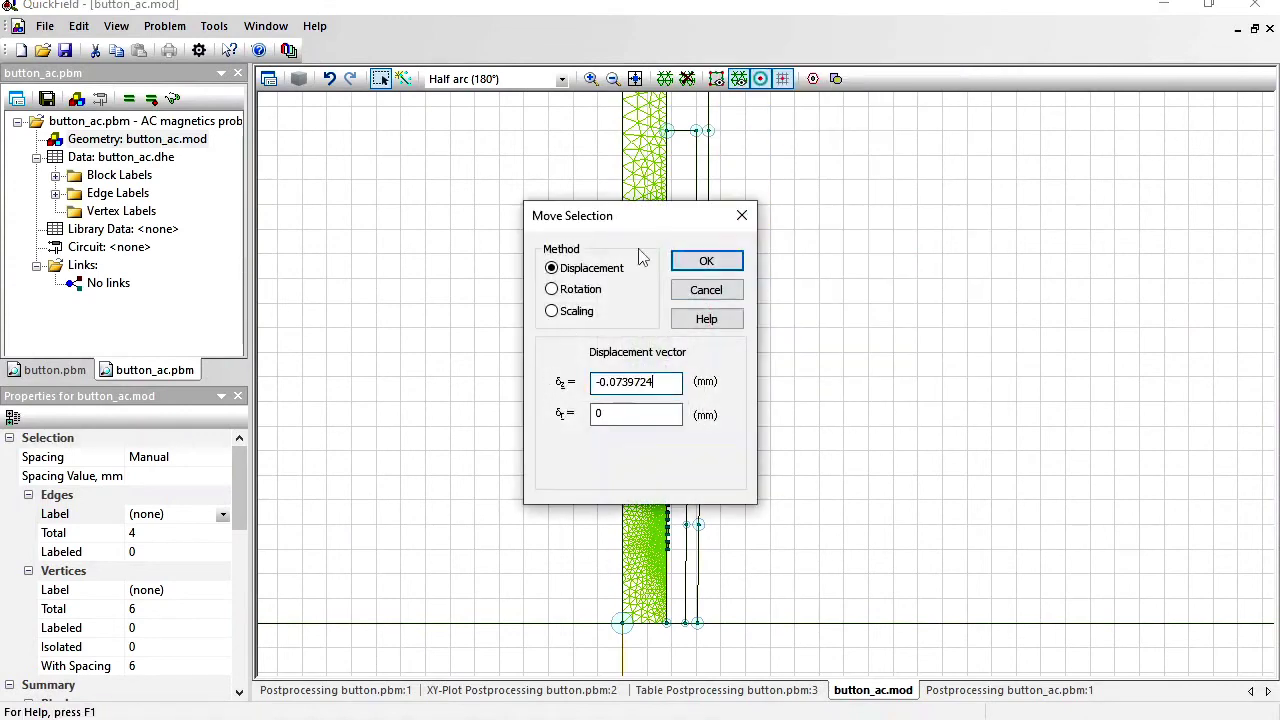
{"action": "left_click", "coordinate": [706, 261]}
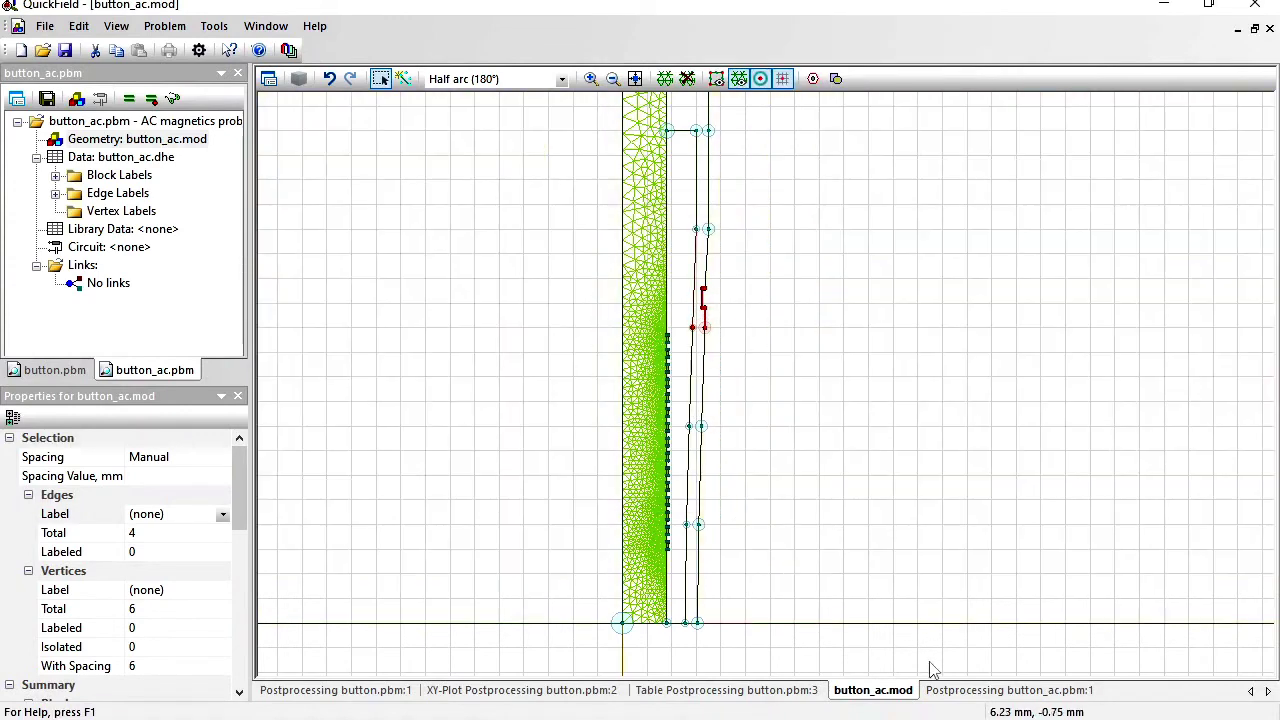
Copy the radius 8 mm displacement from the Notepad notes and move the foil's two vertices there by -0.020976 mm in z.
{"action": "key", "text": "alt+Tab"}
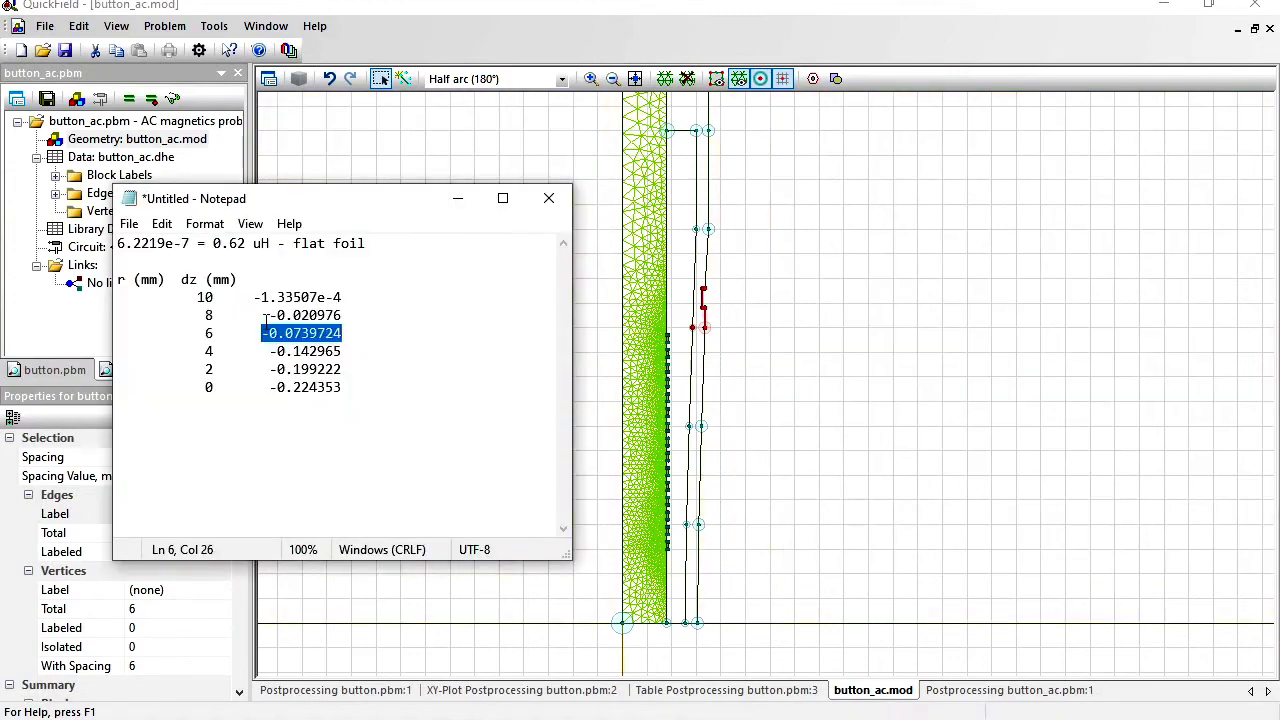
{"action": "left_click_drag", "start_coordinate": [268, 316], "coordinate": [343, 316]}
{"action": "key", "text": "ctrl+c"}
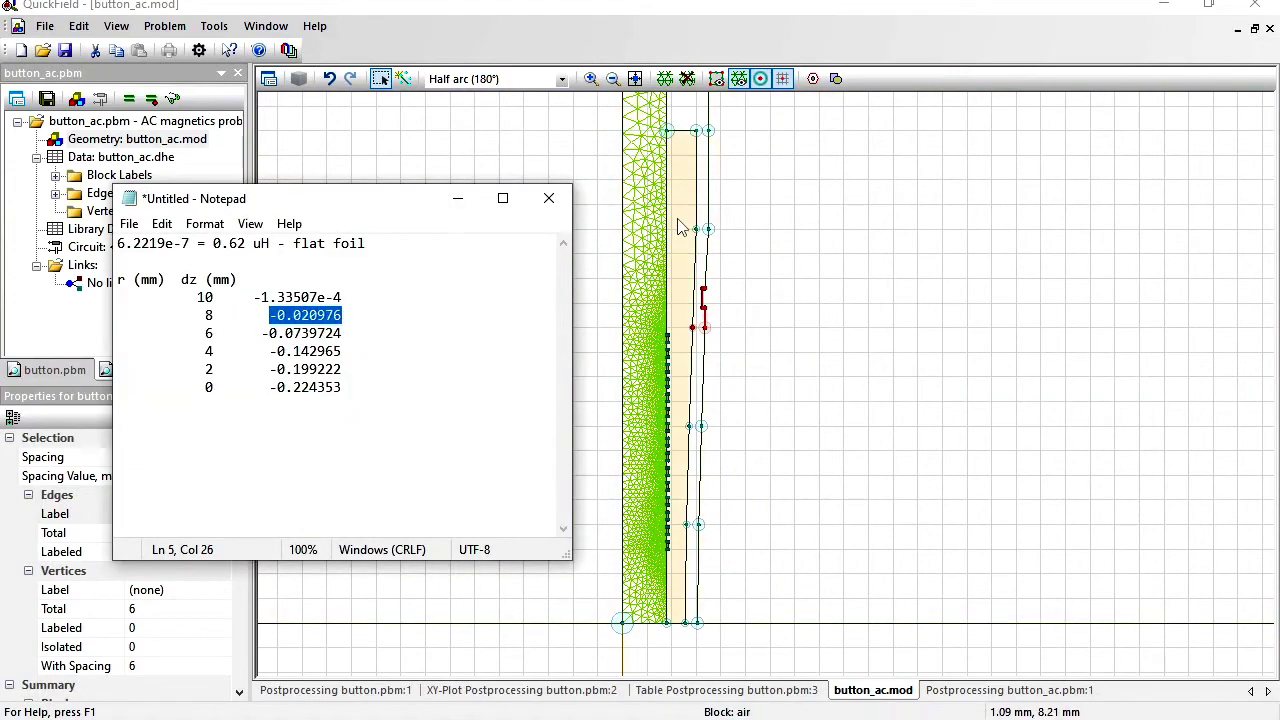
{"action": "key", "text": "alt+Tab"}
{"action": "left_click", "coordinate": [728, 250]}
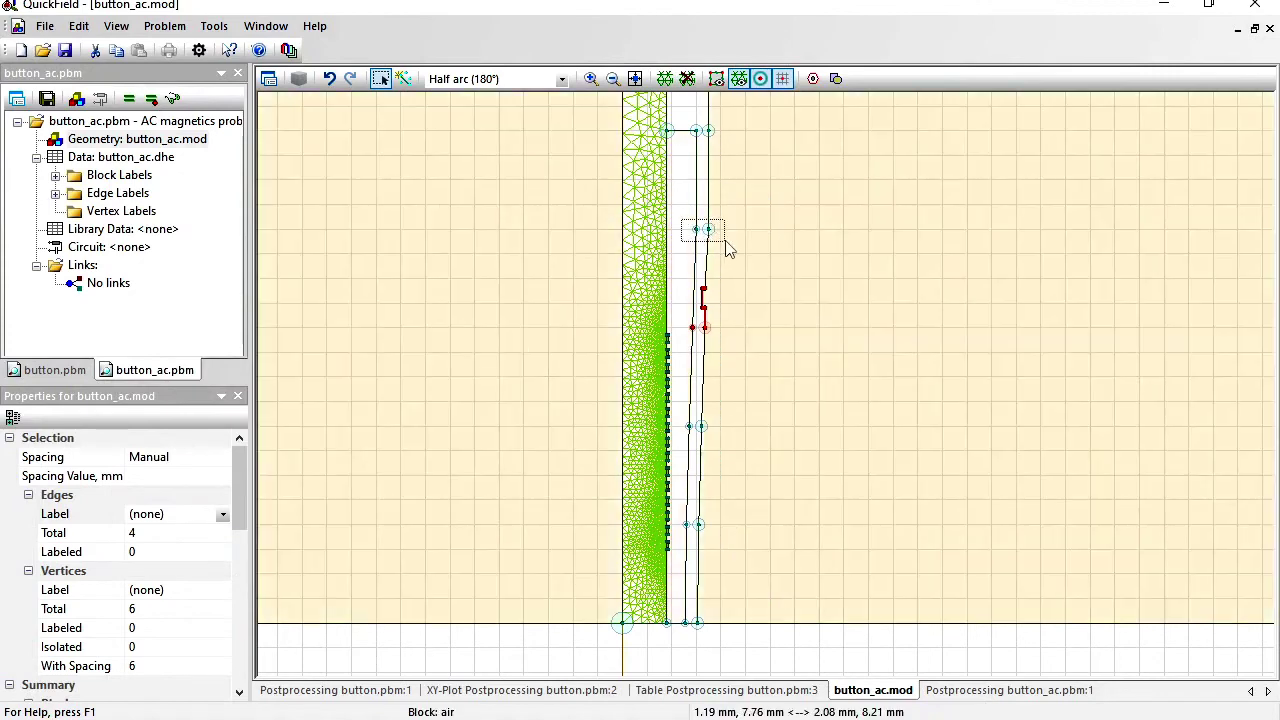
{"action": "left_click", "coordinate": [708, 231]}
{"action": "right_click", "coordinate": [708, 231]}
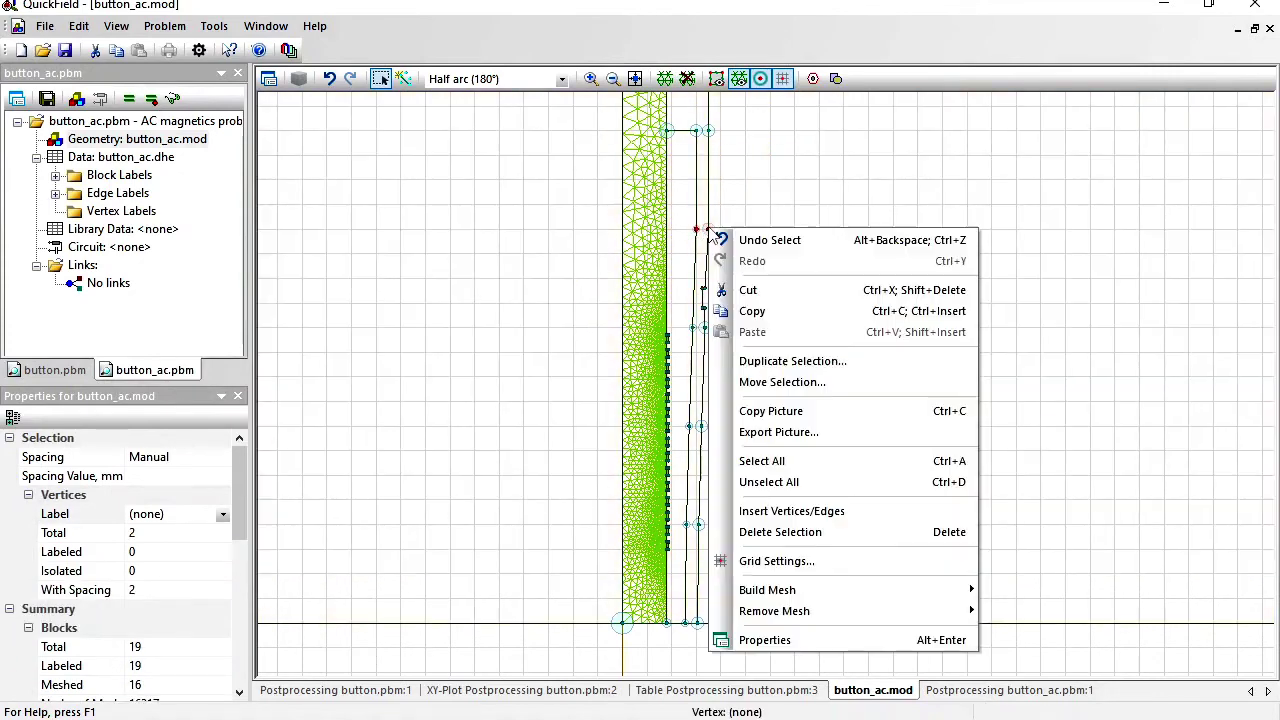
{"action": "left_click", "coordinate": [792, 388]}
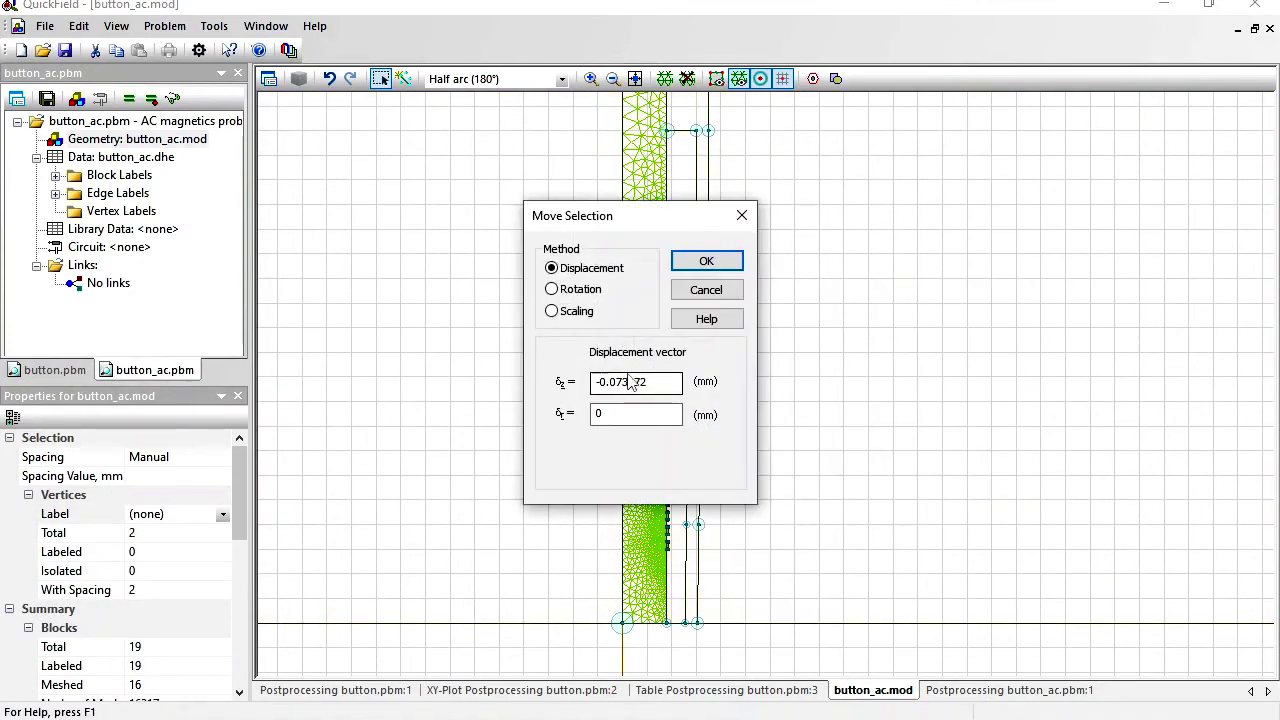
{"action": "left_click_drag", "start_coordinate": [659, 382], "coordinate": [560, 384]}
{"action": "key", "text": "ctrl+v"}
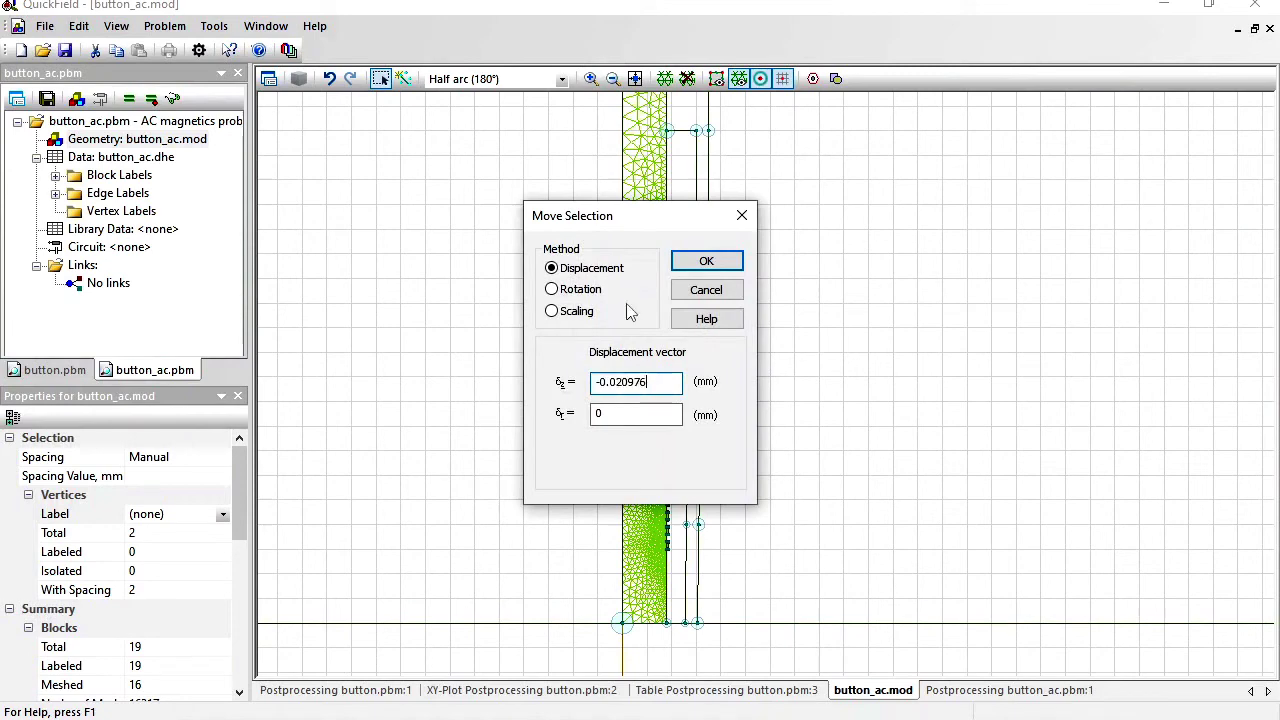
{"action": "left_click", "coordinate": [706, 261]}
{"action": "left_click", "coordinate": [538, 306]}
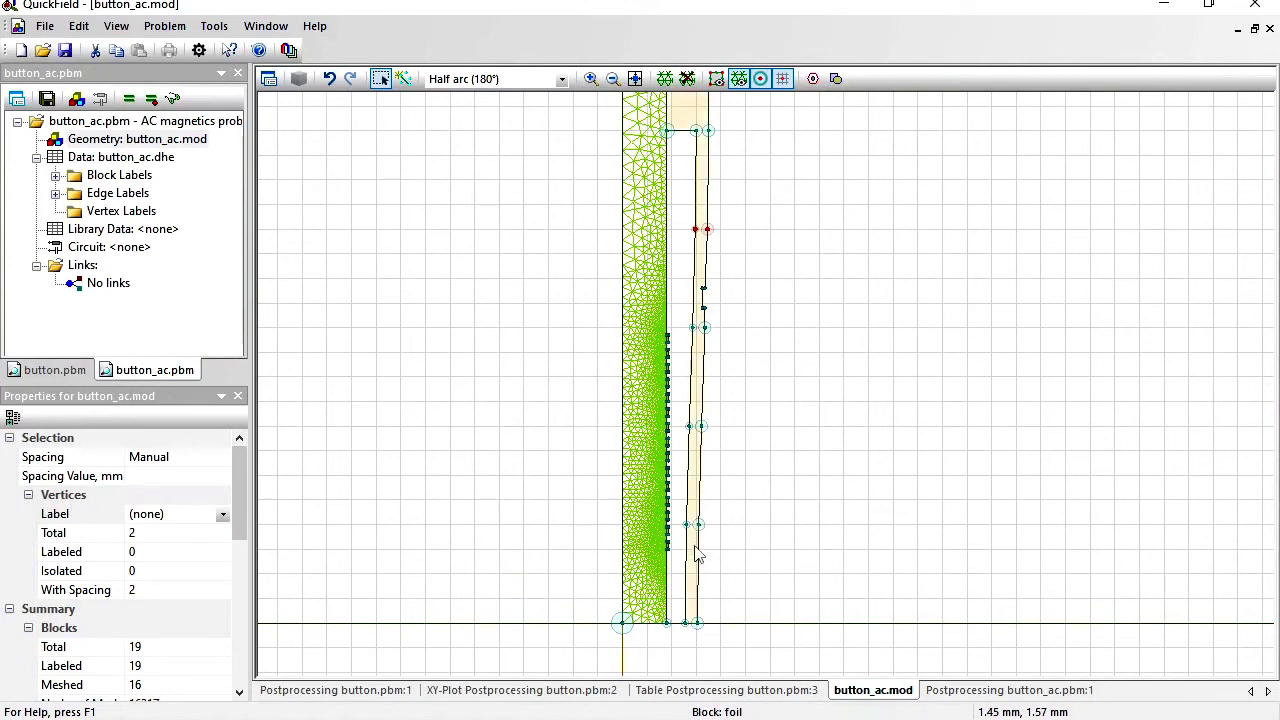
Mesh the remaining blocks of the deformed foil geometry, save the button_ac problem, solve it and open the results.
{"action": "left_click", "coordinate": [663, 78]}
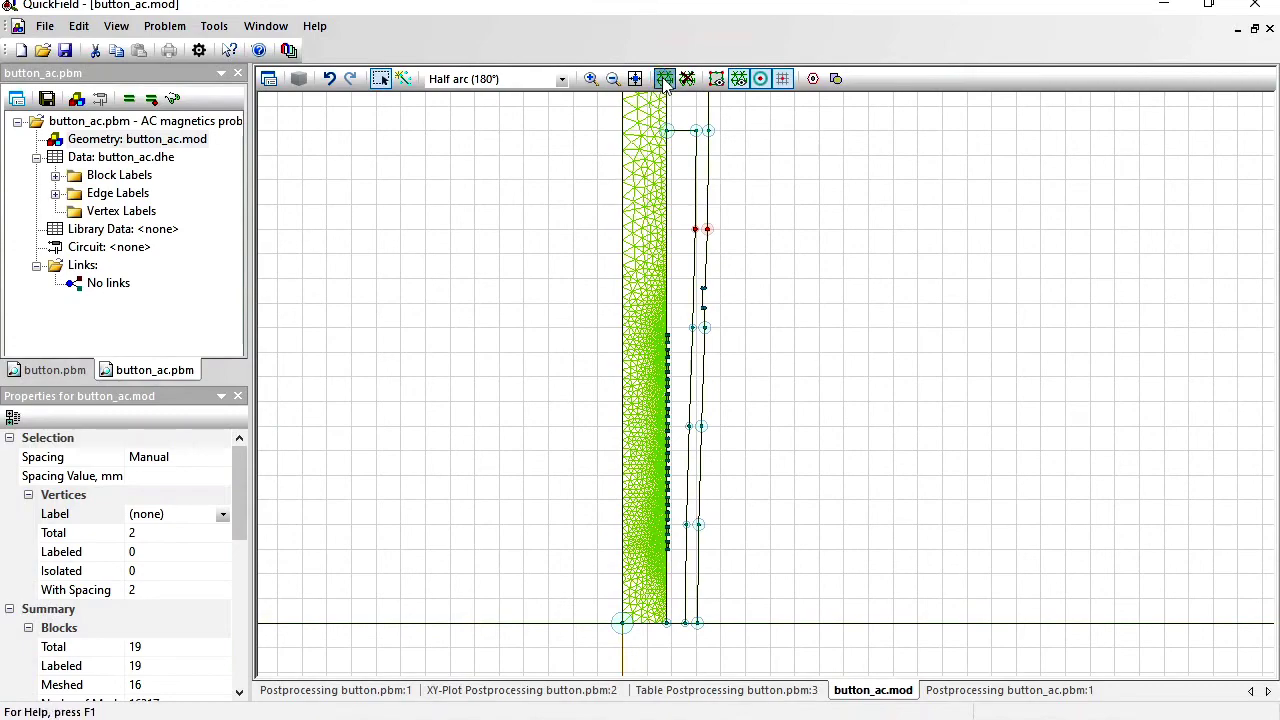
{"action": "left_click", "coordinate": [47, 98]}
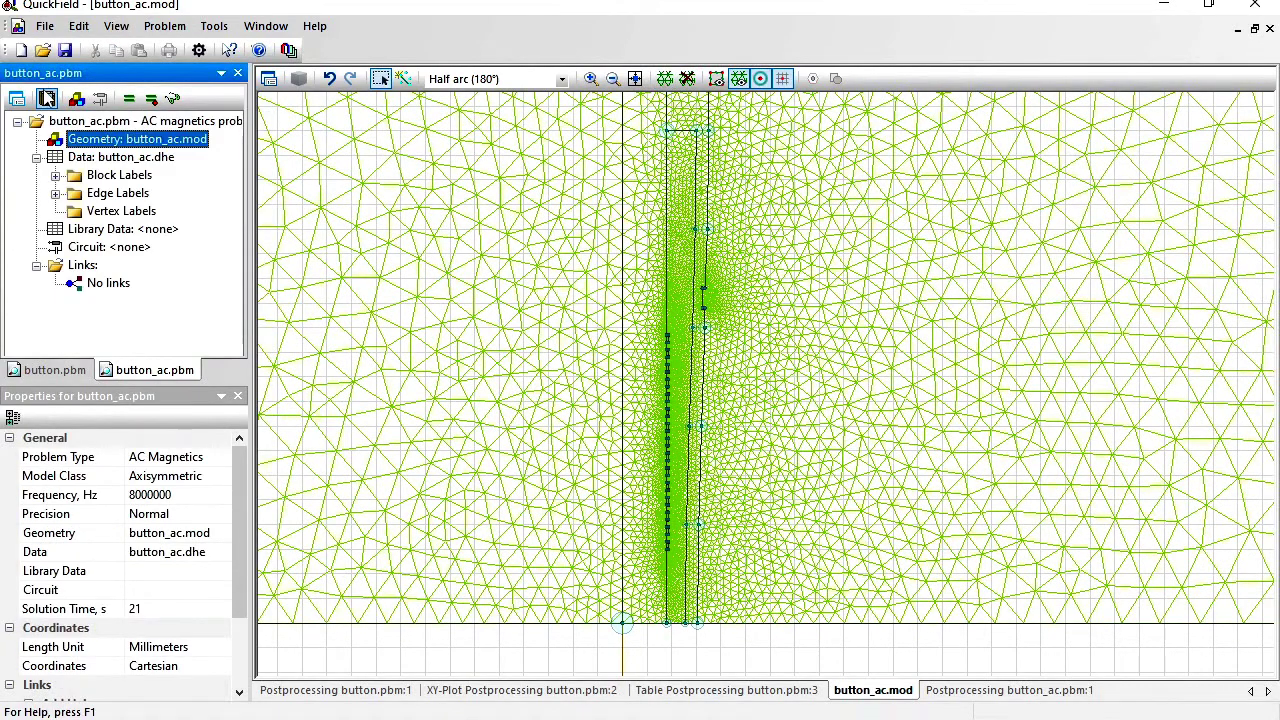
{"action": "left_click", "coordinate": [129, 99]}
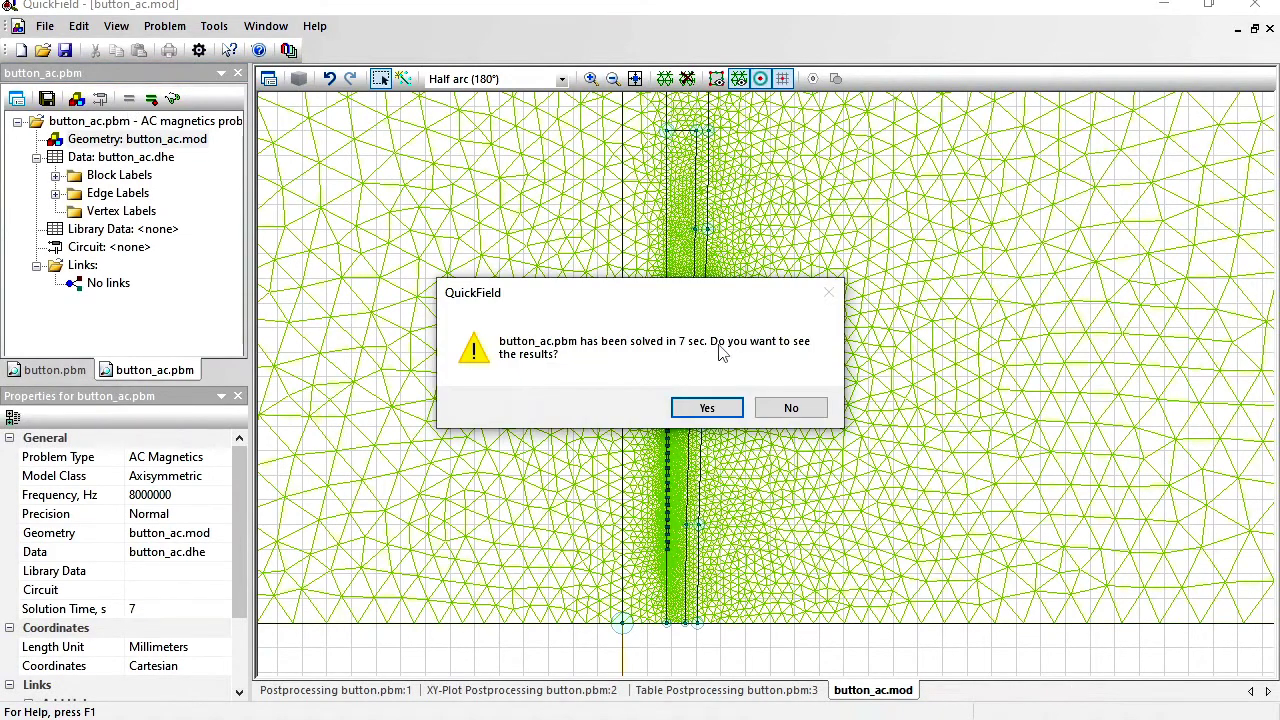
{"action": "left_click", "coordinate": [705, 408]}
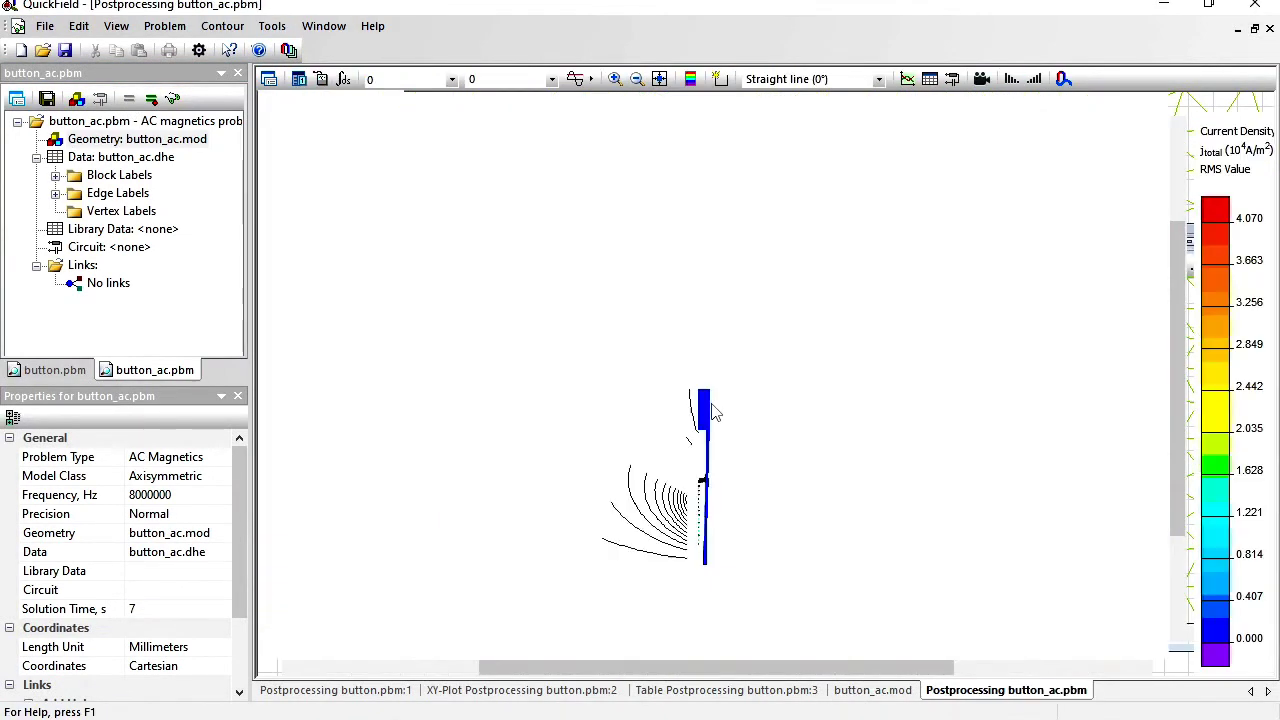
Calculate the impedance and inductance of the coil conductor with the Impedance Wizard.
{"action": "left_click", "coordinate": [344, 80]}
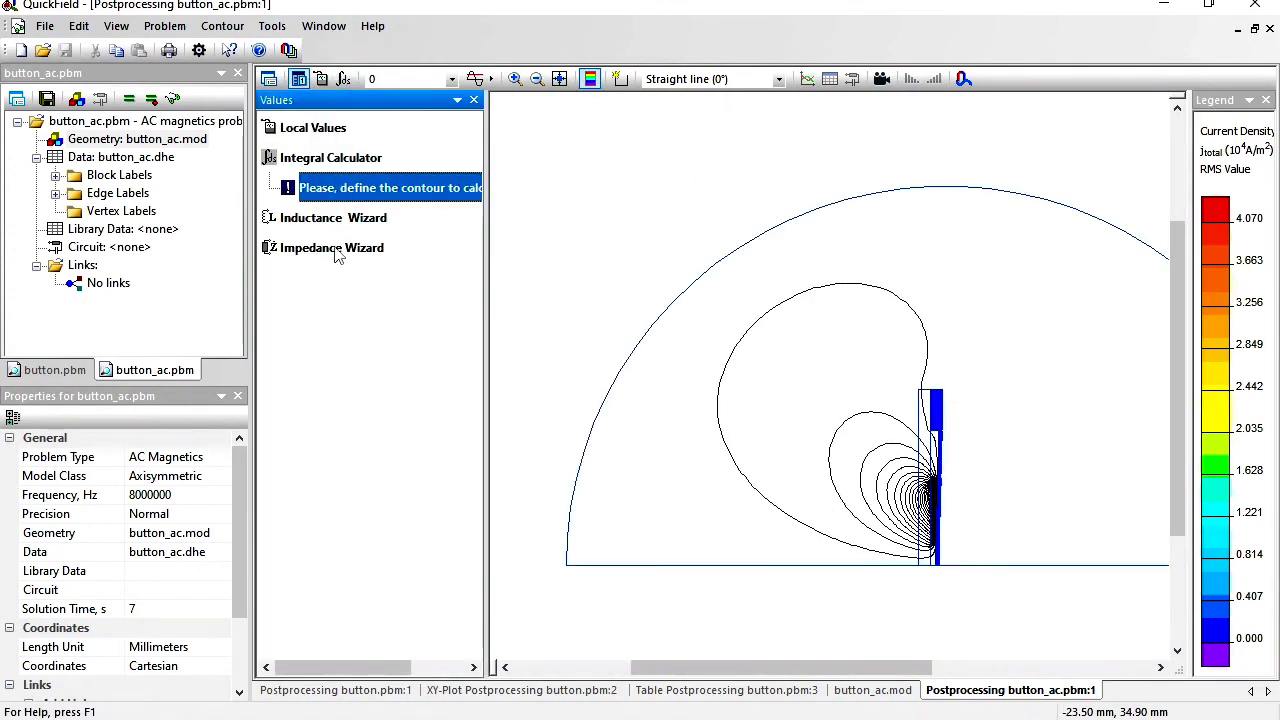
{"action": "left_click", "coordinate": [335, 248]}
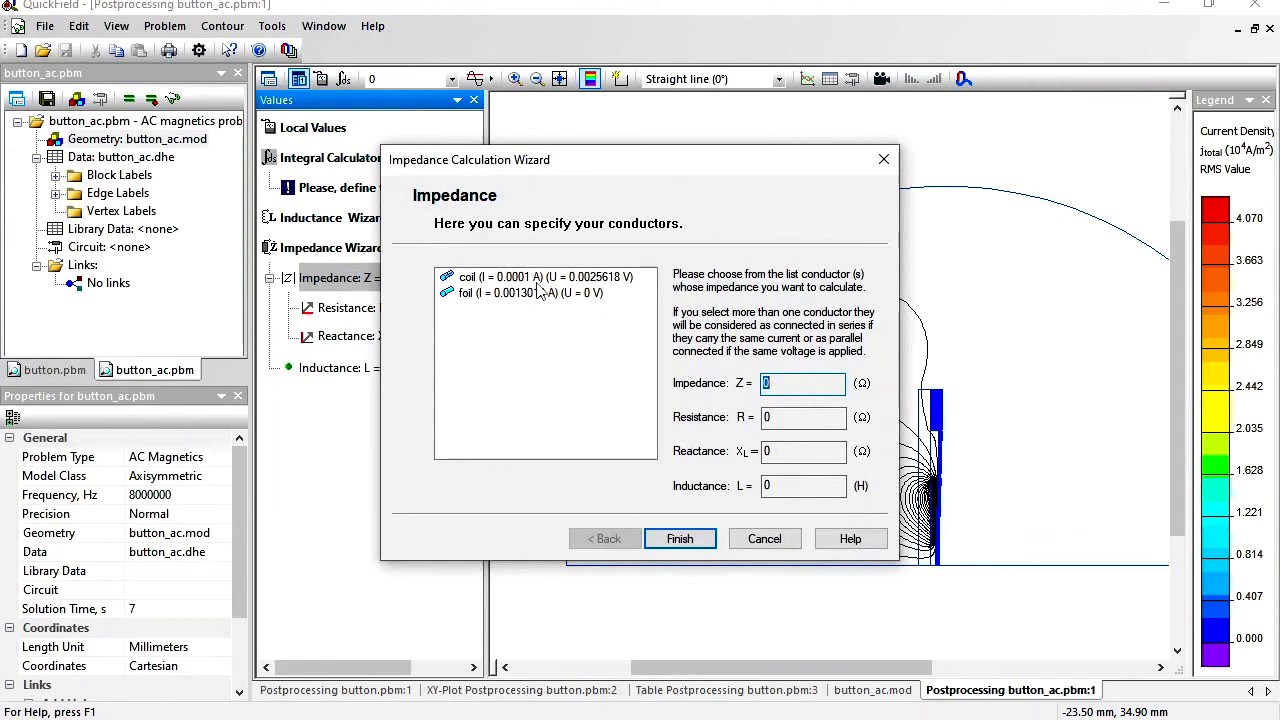
{"action": "left_click", "coordinate": [537, 282]}
{"action": "key", "text": "Tab"}
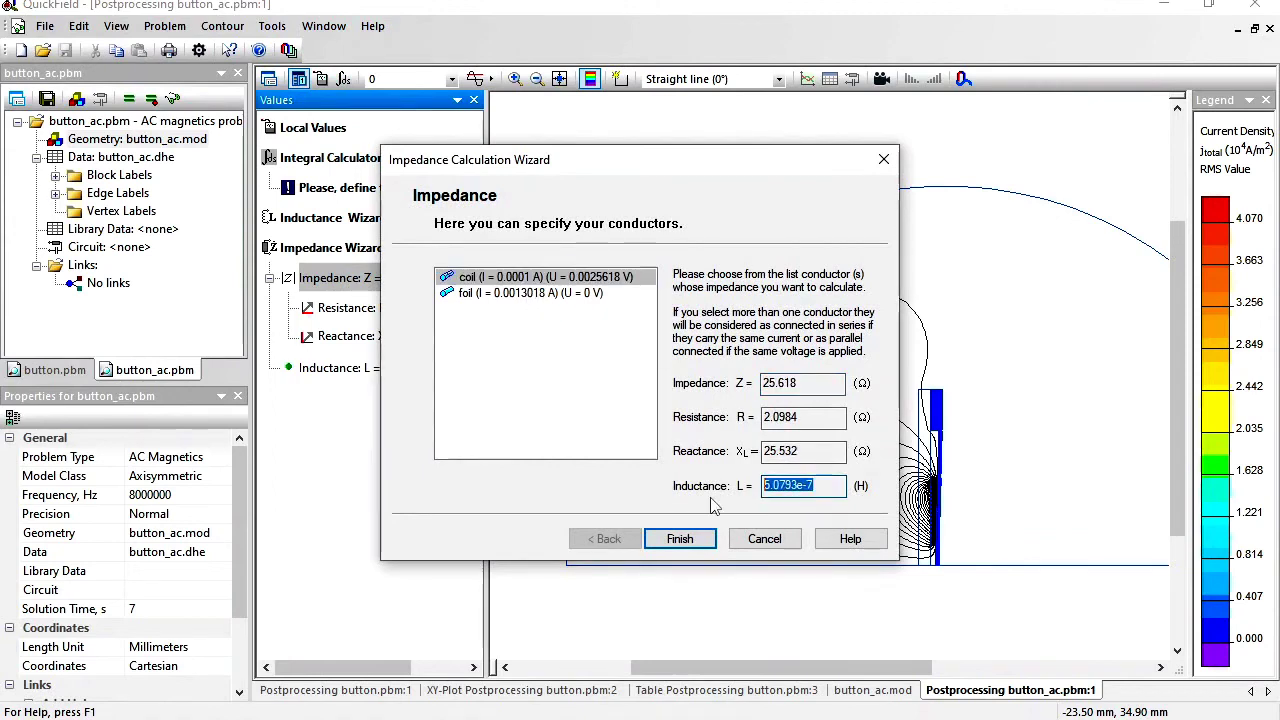
Copy the coil inductance into the Notepad notes below the flat foil value and annotate it as 0.50 uH for the deformed foil.
{"action": "key", "text": "ctrl+c"}
{"action": "key", "text": "alt+Tab"}
{"action": "key", "text": "ctrl+v"}
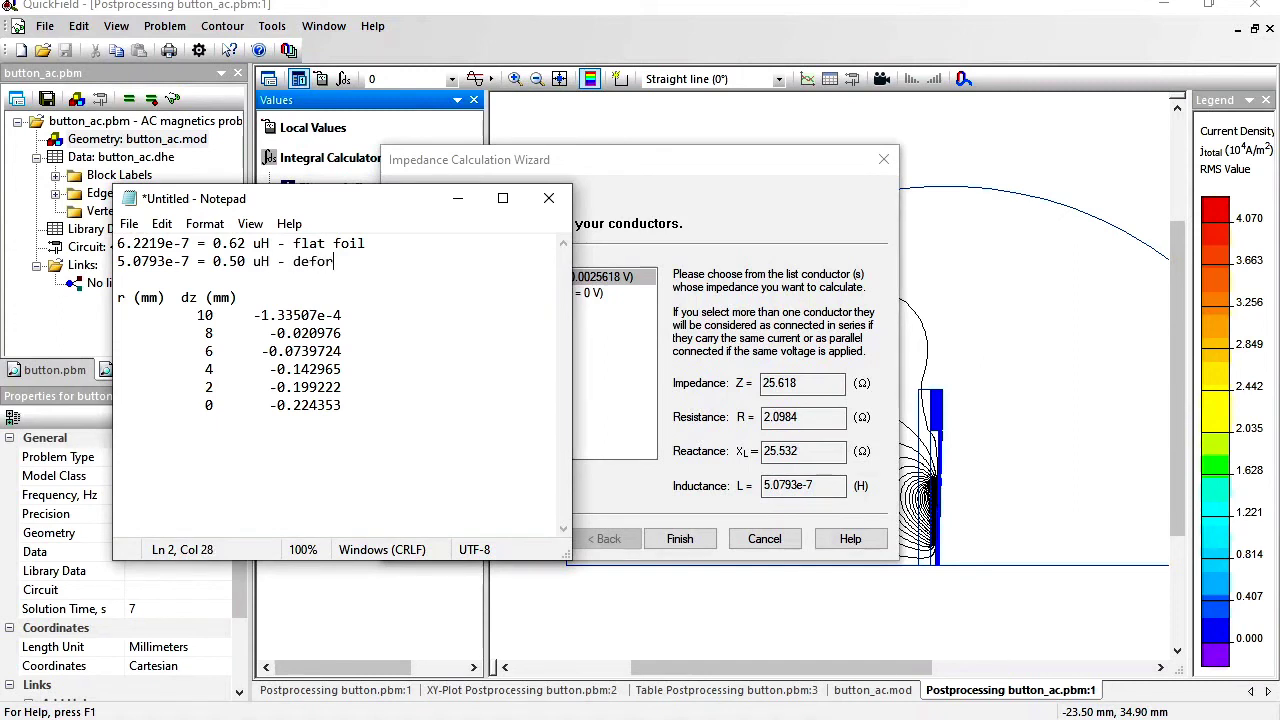
{"action": "type", "text": "il"}
{"action": "left_click", "coordinate": [354, 403]}
{"action": "left_click_drag", "start_coordinate": [354, 403], "coordinate": [99, 303]}
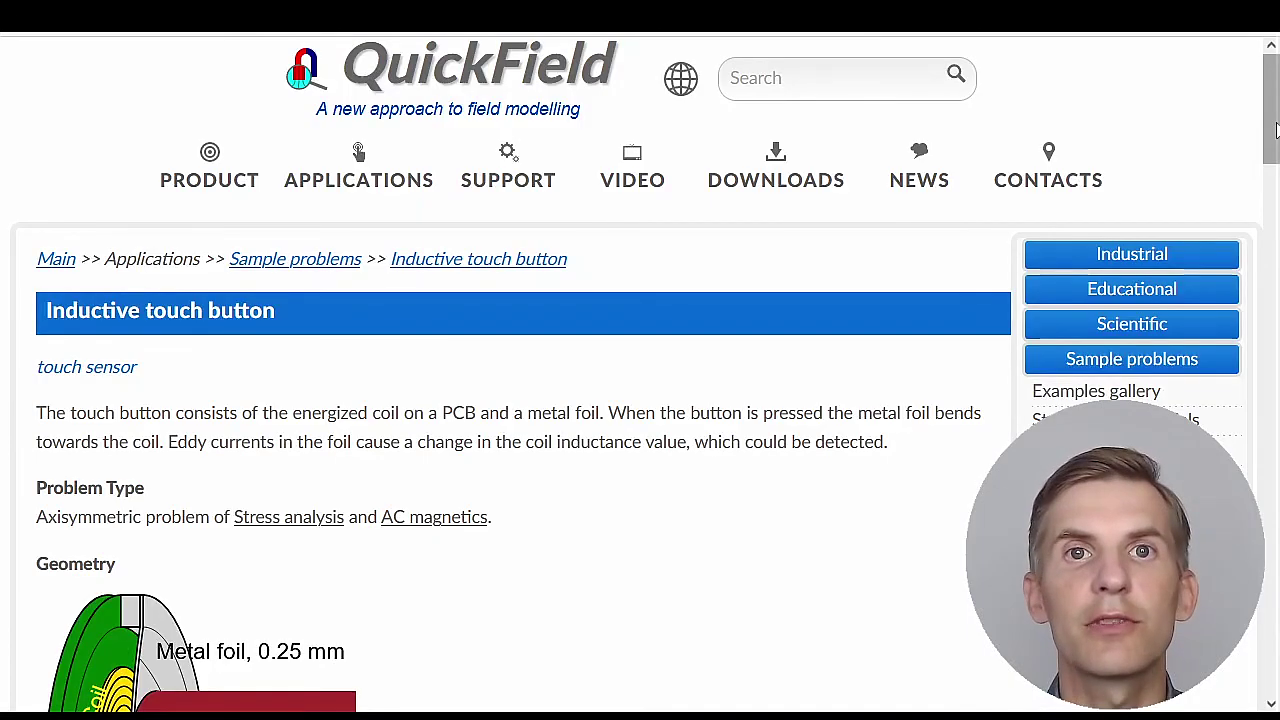
On the Inductive touch button web page, examine the simulation files download and the QuickField Edition information.
{"action": "left_click_drag", "start_coordinate": [1276, 130], "coordinate": [1276, 591]}
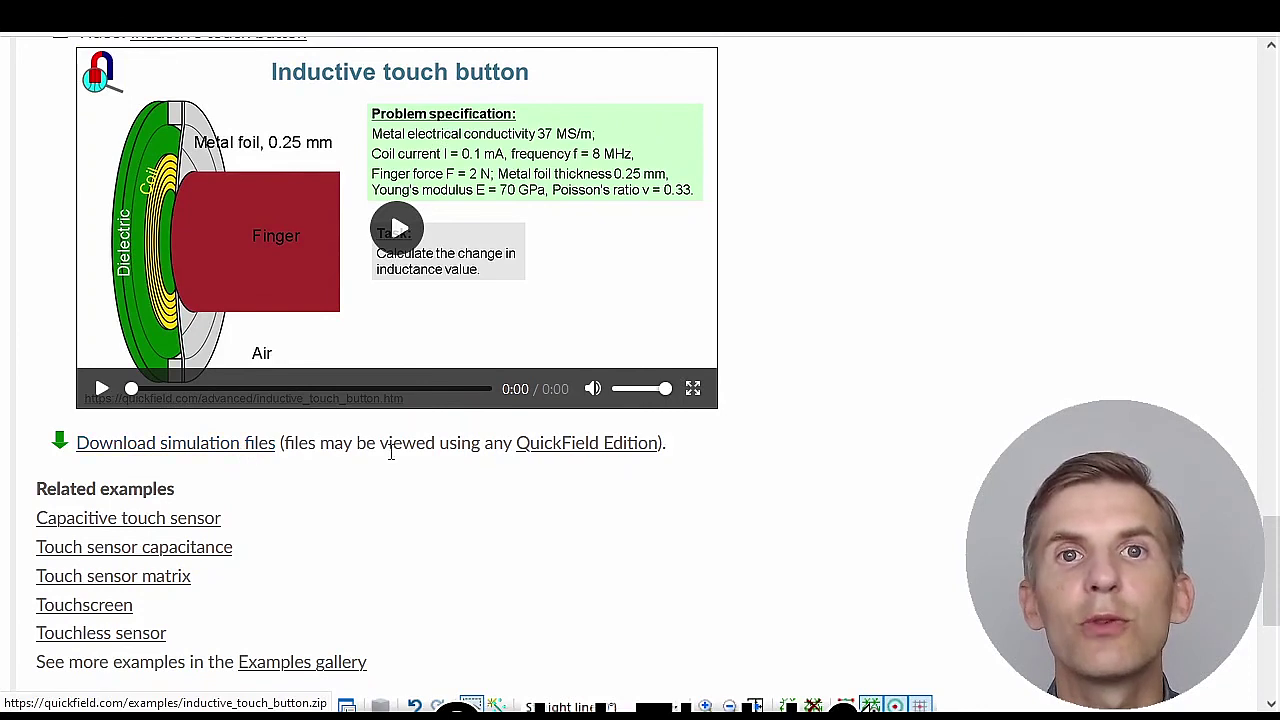
{"action": "mouse_move", "coordinate": [533, 453]}
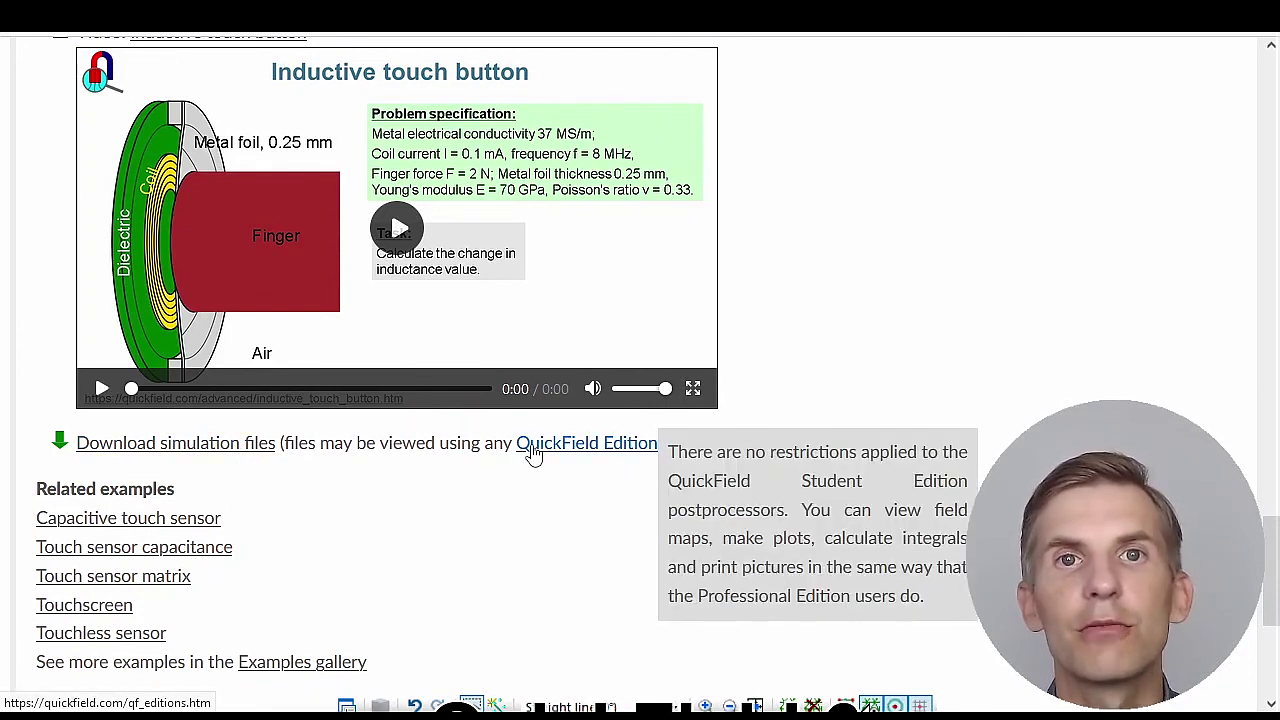